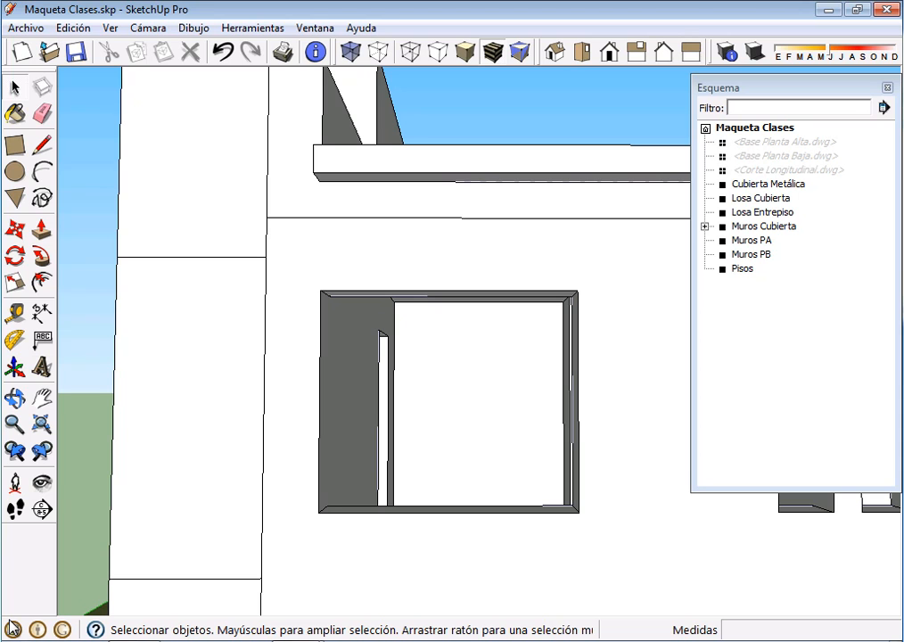
# Switch to the C1-TP2-I.skp reference model and examine the upper-floor balcony with its sliding glass doors
pyautogui.moveTo(10, 624); pyautogui.dragTo(12, 628, button='middle')
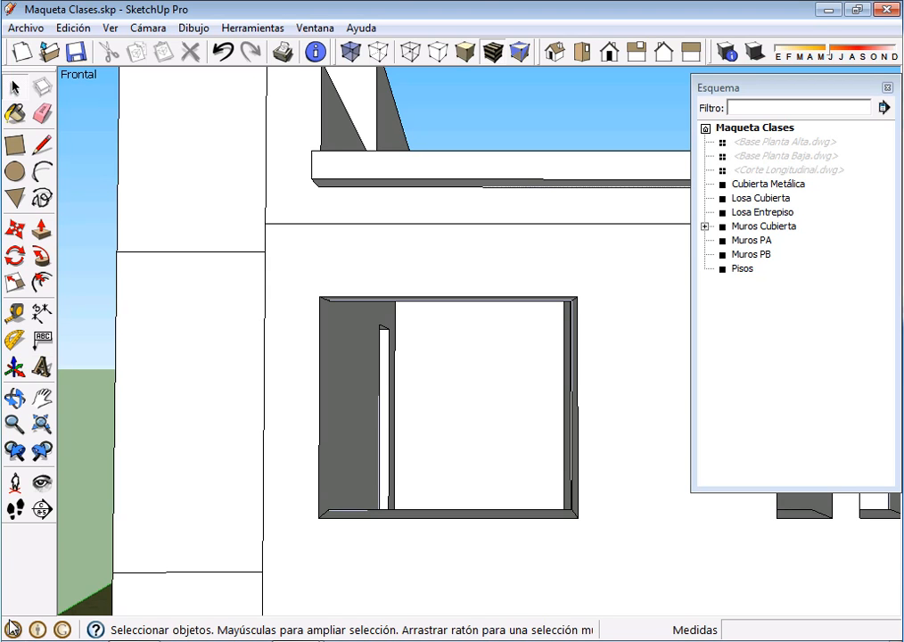
pyautogui.click(298, 640)
pyautogui.click(278, 618)
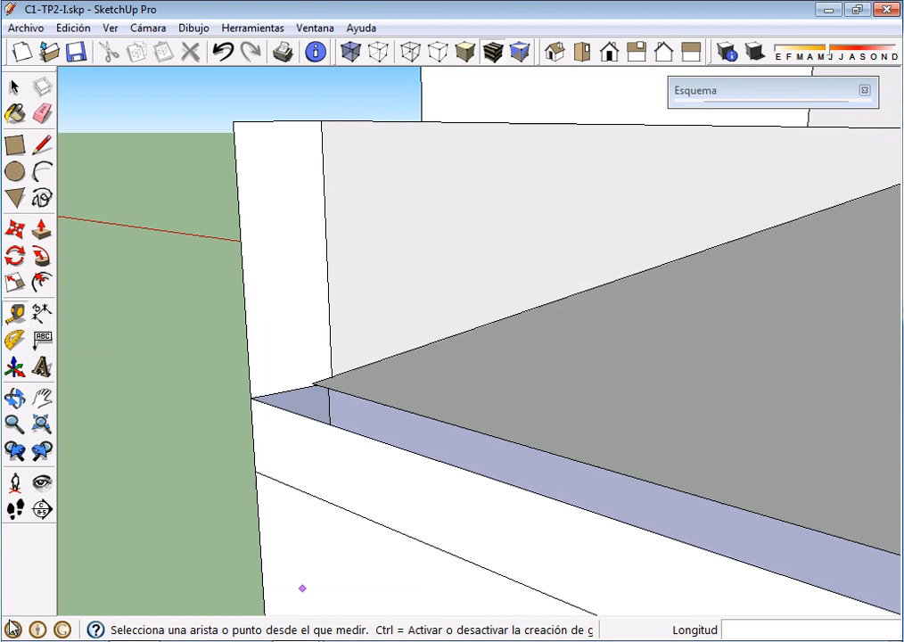
pyautogui.scroll(-3, 505, 509)
pyautogui.scroll(-4, 506, 509)
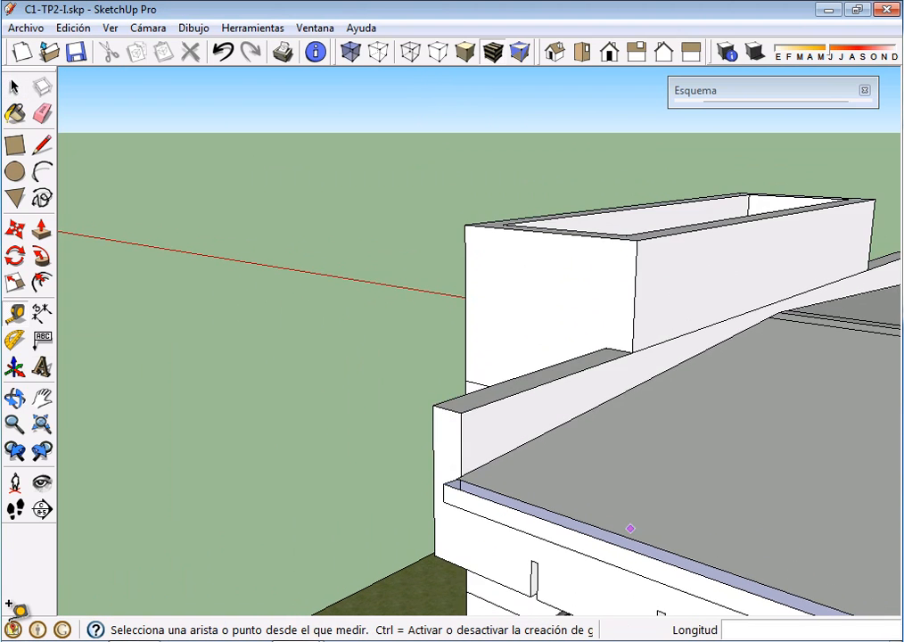
pyautogui.moveTo(749, 554); pyautogui.dragTo(11, 615, button='middle')
pyautogui.scroll(-4, 650, 418)
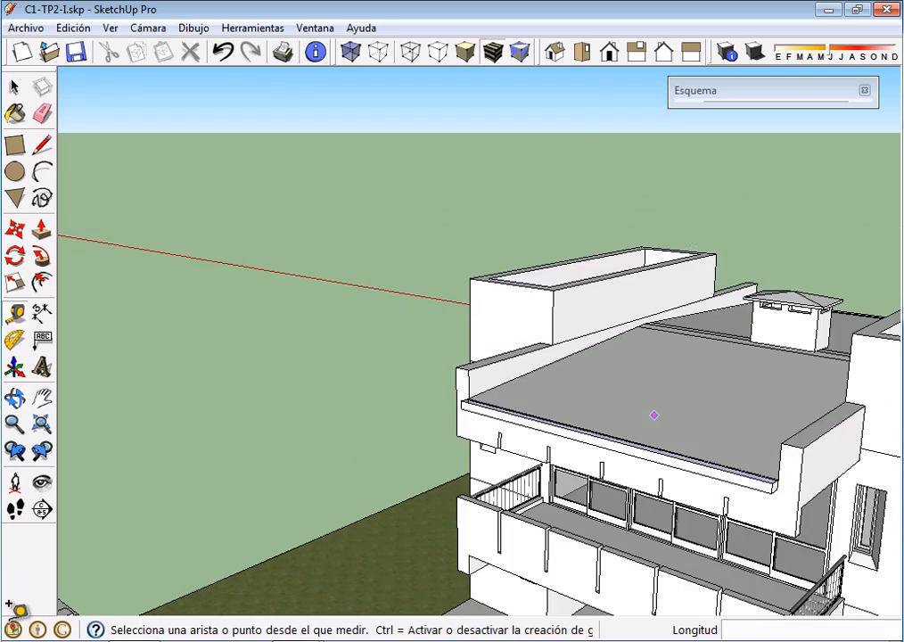
pyautogui.moveTo(706, 442); pyautogui.dragTo(133, 378, button='middle')
pyautogui.moveTo(623, 610); pyautogui.dragTo(570, 602, button='middle')
pyautogui.keyDown('shift'); pyautogui.moveTo(570, 602); pyautogui.dragTo(507, 413, button='middle'); pyautogui.keyUp('shift')
pyautogui.scroll(3, 384, 480)
pyautogui.scroll(2, 377, 479)
pyautogui.scroll(-8, 433, 410)
pyautogui.scroll(6, 475, 409)
pyautogui.scroll(3, 518, 416)
pyautogui.scroll(1, 519, 416)
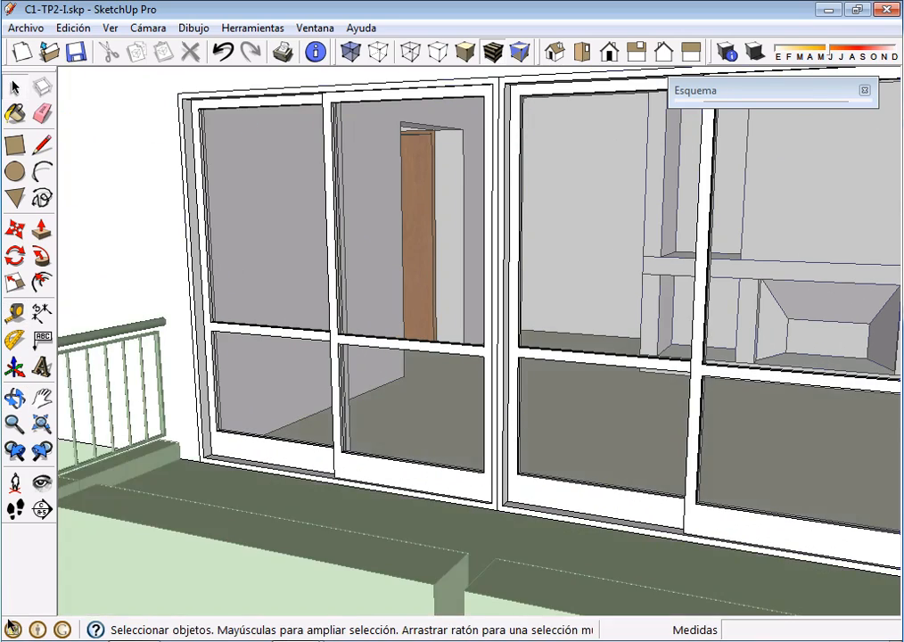
# Select the balcony's sliding door units one at a time to examine how the wide opening is divided
pyautogui.click(336, 335)
pyautogui.click(642, 359)
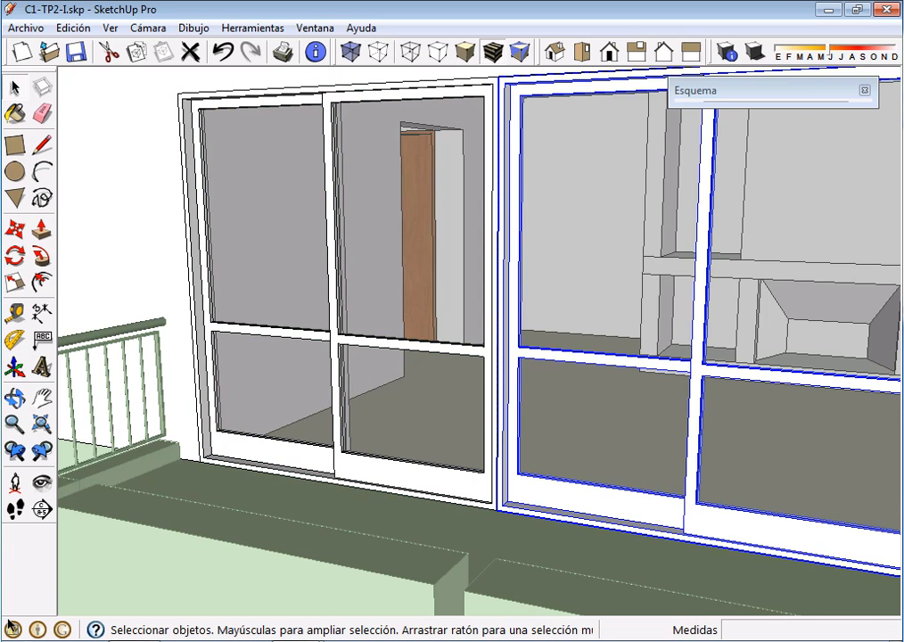
pyautogui.scroll(-3, 641, 347)
pyautogui.moveTo(642, 347); pyautogui.dragTo(508, 349, button='middle')
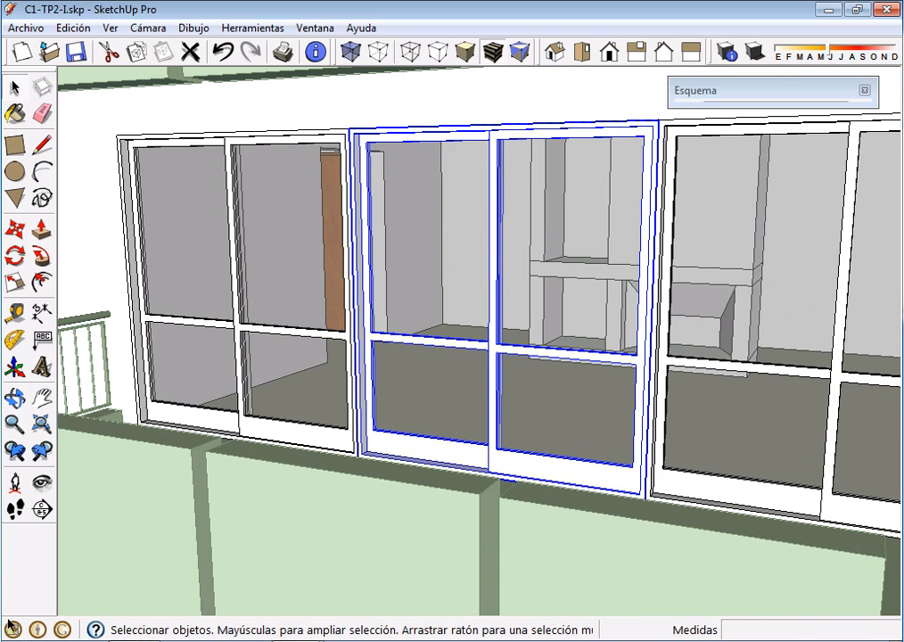
pyautogui.click(748, 365)
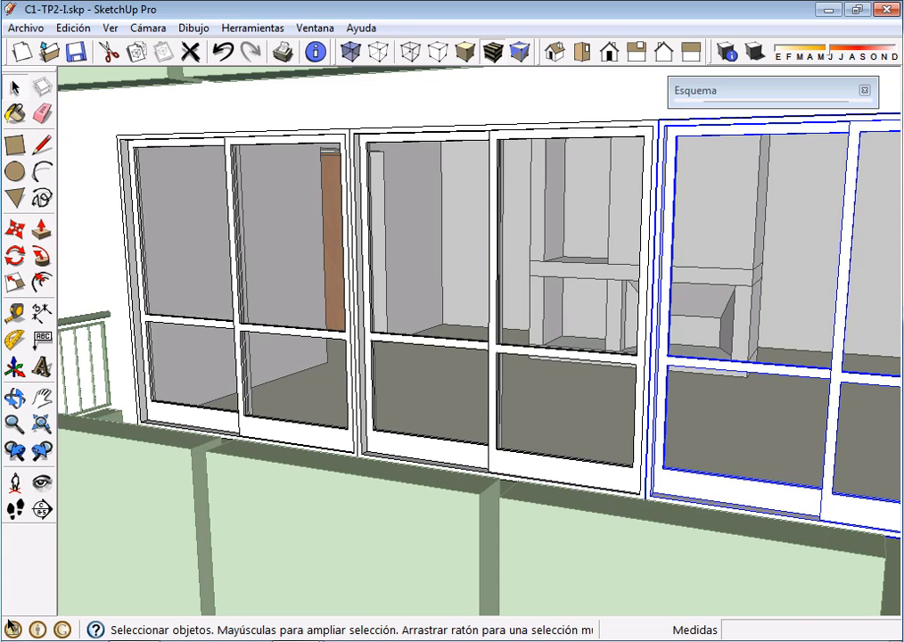
pyautogui.scroll(-3, 748, 369)
pyautogui.moveTo(573, 346)
pyautogui.mouseDown(button='middle')
pyautogui.moveTo(592, 345)
pyautogui.moveTo(599, 401)
pyautogui.moveTo(594, 365)
pyautogui.mouseUp(button='middle')
pyautogui.scroll(-3, 592, 344)
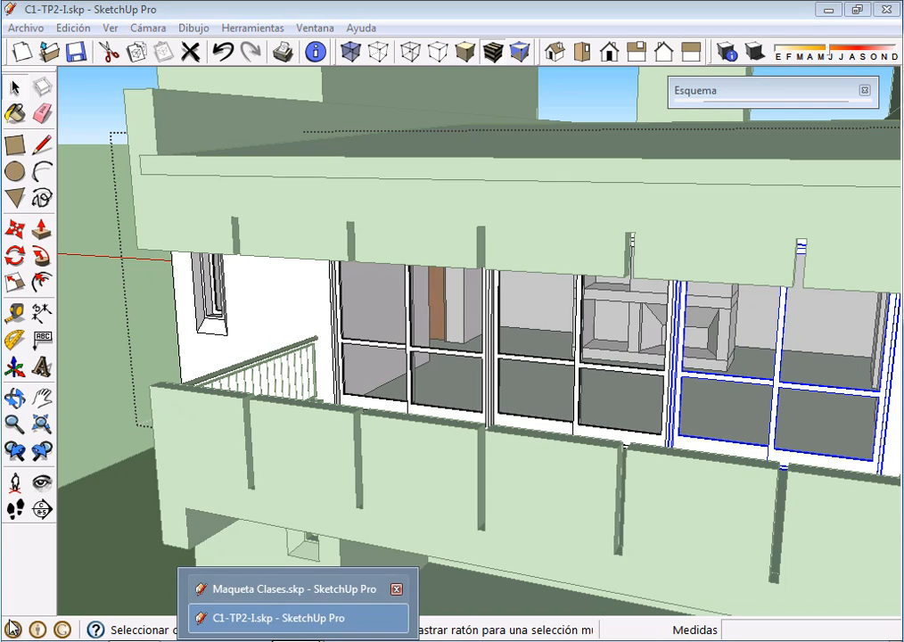
# Switch back to the Maqueta Clases.skp model and hide the Cubierta Metálica and Losa Cubierta groups
pyautogui.click(267, 585)
pyautogui.scroll(-10, 428, 390)
pyautogui.moveTo(427, 391); pyautogui.dragTo(552, 394, button='middle')
pyautogui.scroll(8, 399, 383)
pyautogui.moveTo(399, 383); pyautogui.dragTo(434, 393, button='middle')
pyautogui.scroll(-5, 434, 393)
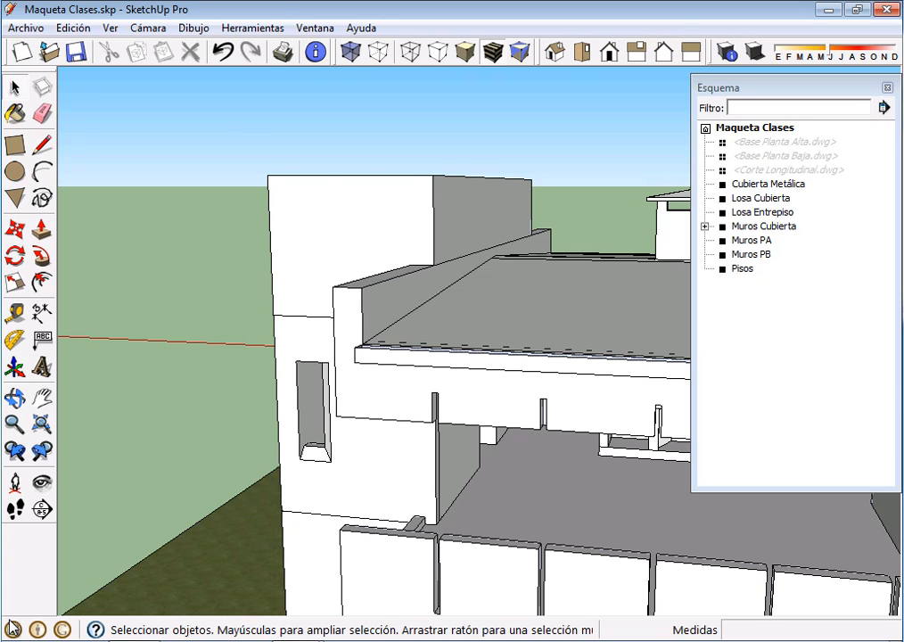
pyautogui.click(768, 184)
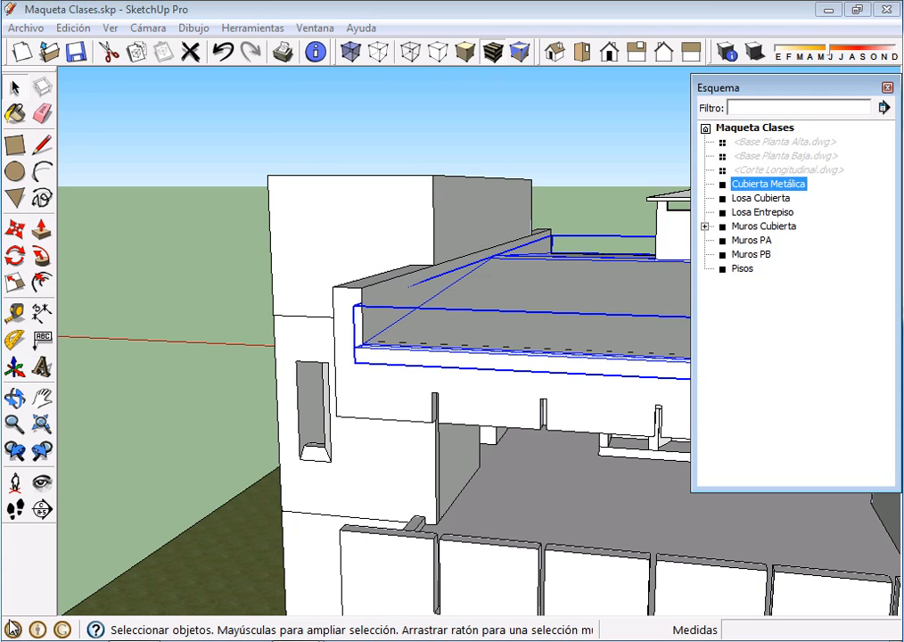
pyautogui.hotkey('shift', 'Down')
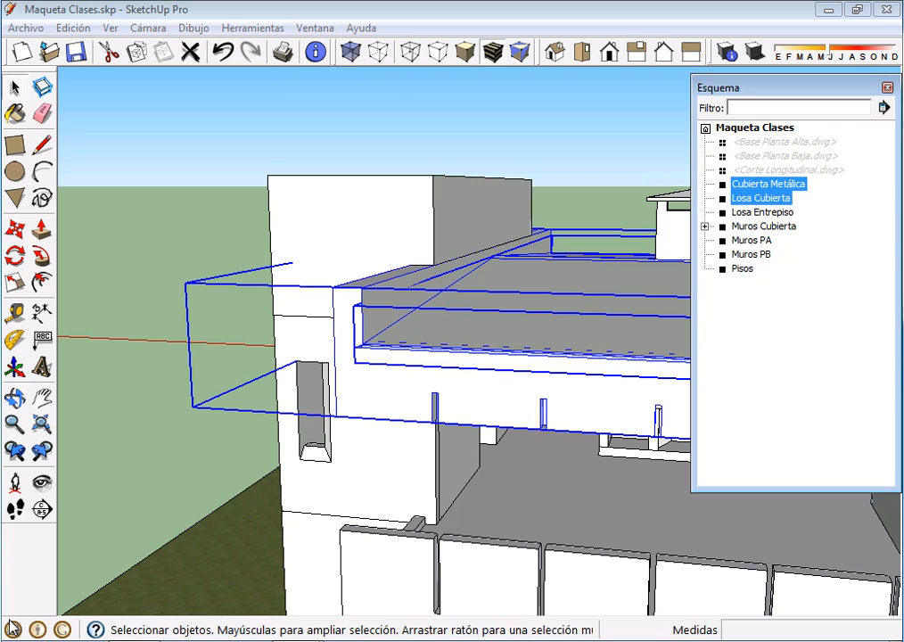
pyautogui.press('Menu')
pyautogui.press('Down')
pyautogui.press('Down')
pyautogui.press('Down')
pyautogui.press('Return')
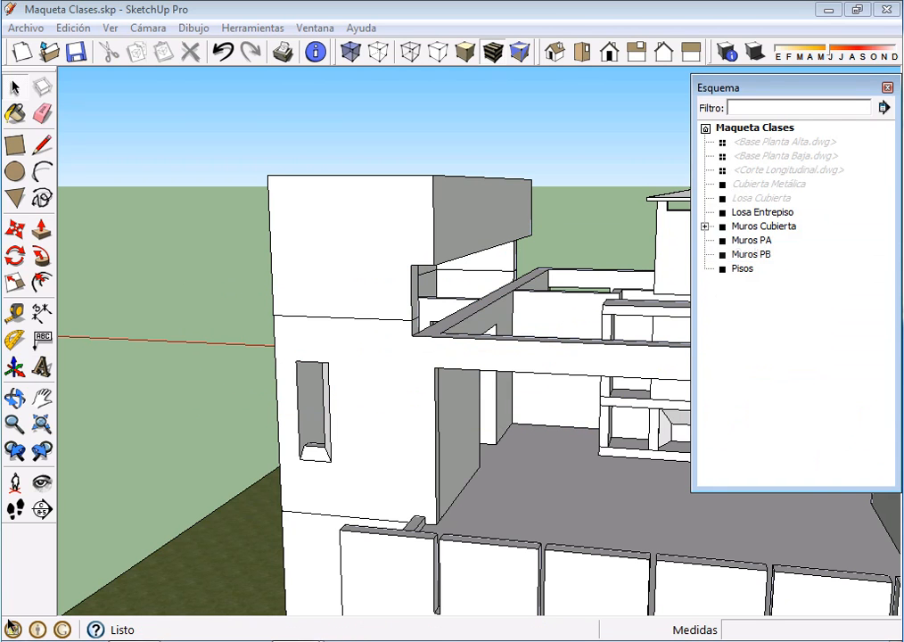
# Collapse the Outliner and open the Muros PA group for editing
pyautogui.click(784, 87)
pyautogui.keyDown('shift'); pyautogui.moveTo(10, 616); pyautogui.dragTo(12, 625, button='middle'); pyautogui.keyUp('shift')
pyautogui.scroll(-4, 10, 624)
pyautogui.scroll(4, 10, 624)
pyautogui.doubleClick(463, 290)
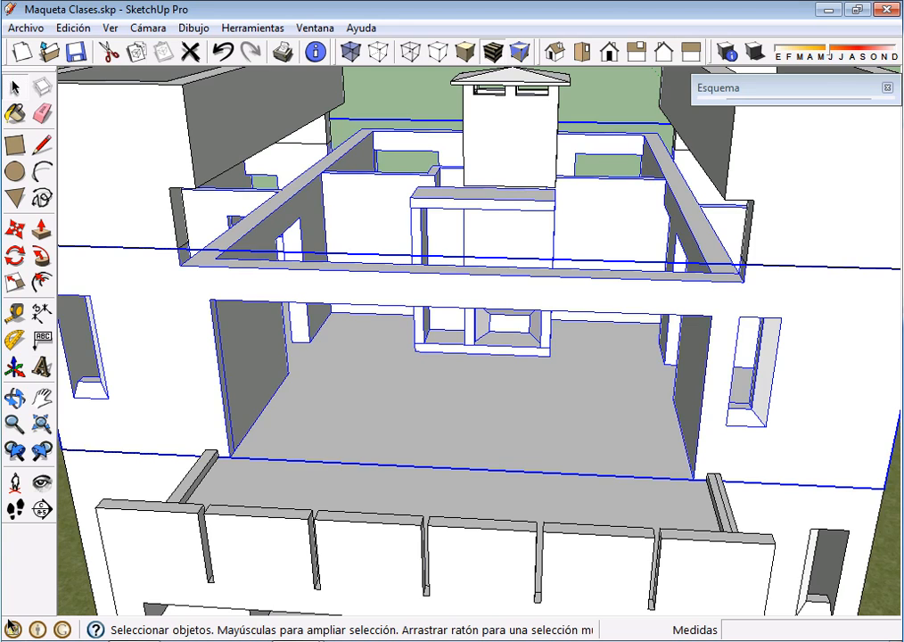
pyautogui.tripleClick(463, 290)
pyautogui.click(463, 401)
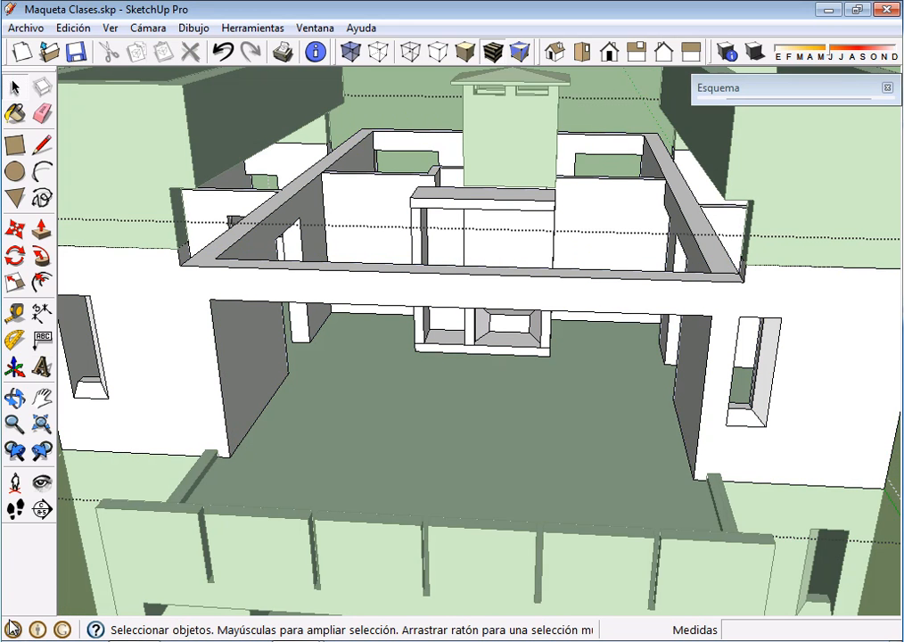
# Draw a line across the base of the wide balcony opening and delete the vertical and floor faces it creates
pyautogui.moveTo(134, 640)
pyautogui.press('l')
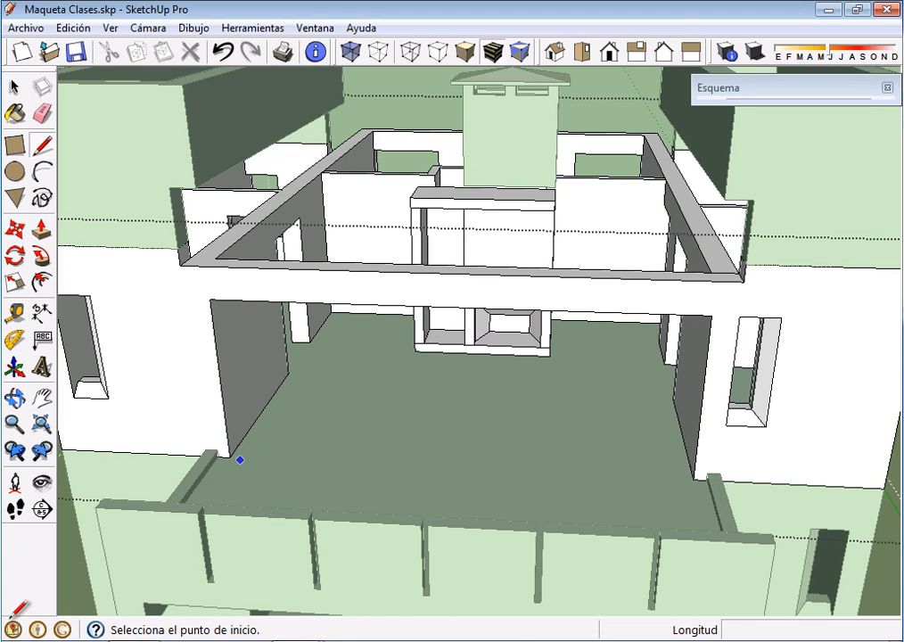
pyautogui.click(229, 457)
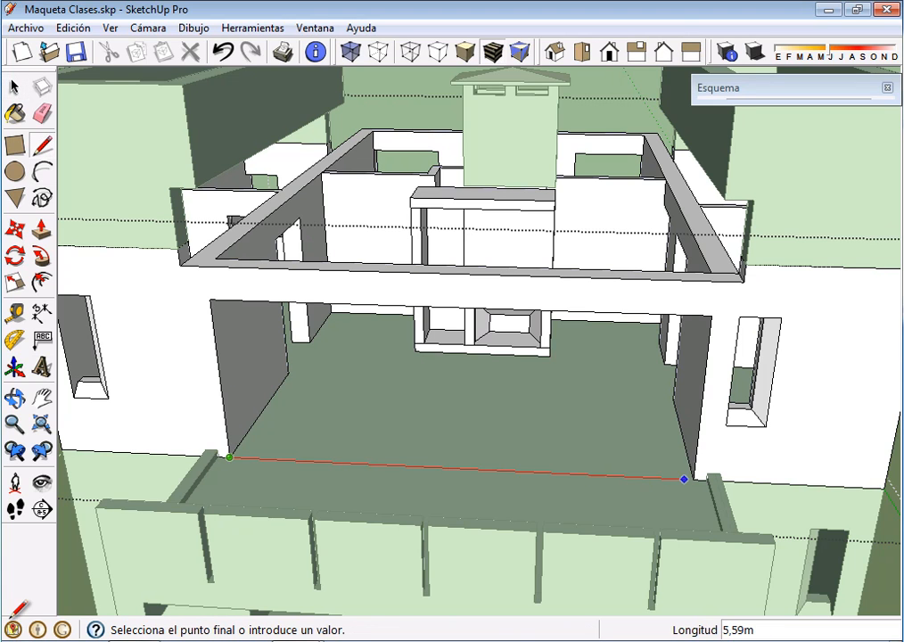
pyautogui.click(700, 479)
pyautogui.press('space')
pyautogui.click(460, 389)
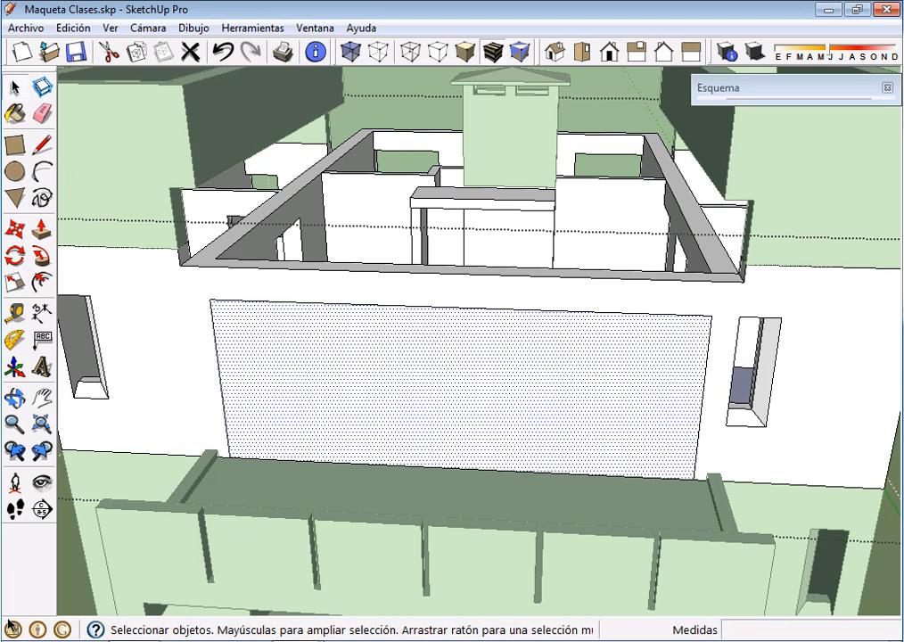
pyautogui.press('Delete')
pyautogui.click(464, 398)
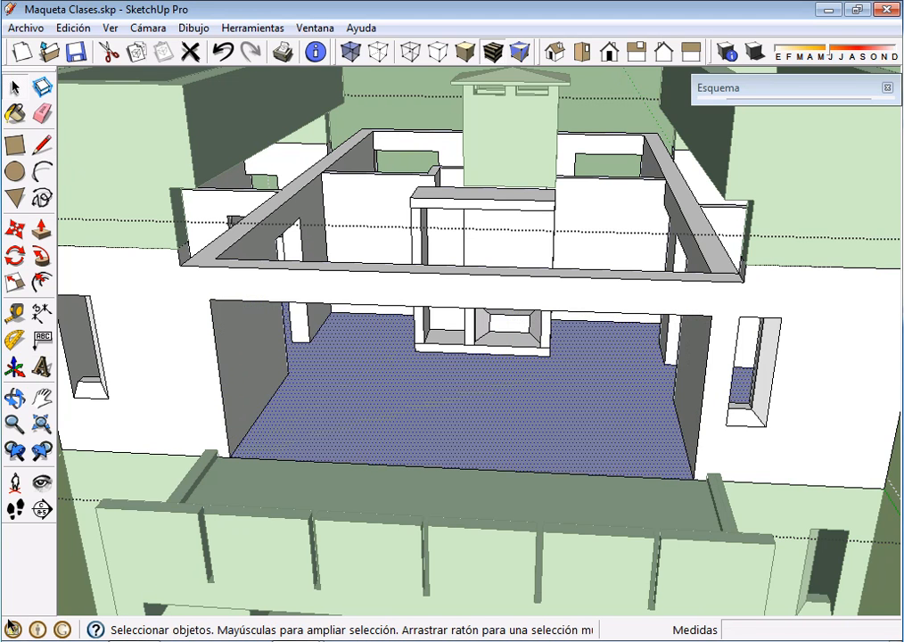
pyautogui.press('Delete')
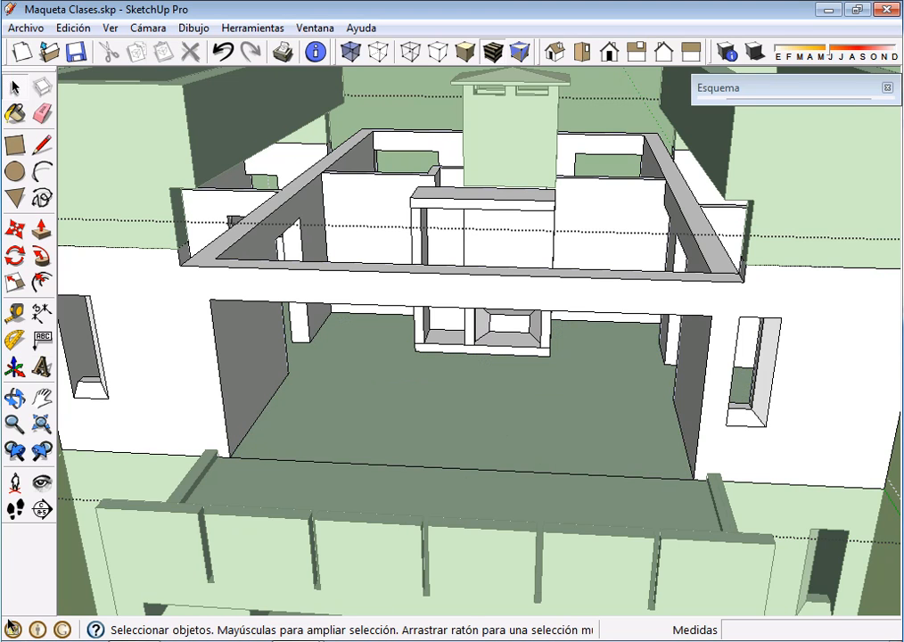
# Divide the line at the opening's base into 3 equal segments and delete the segment touching the left wall
pyautogui.click(464, 468)
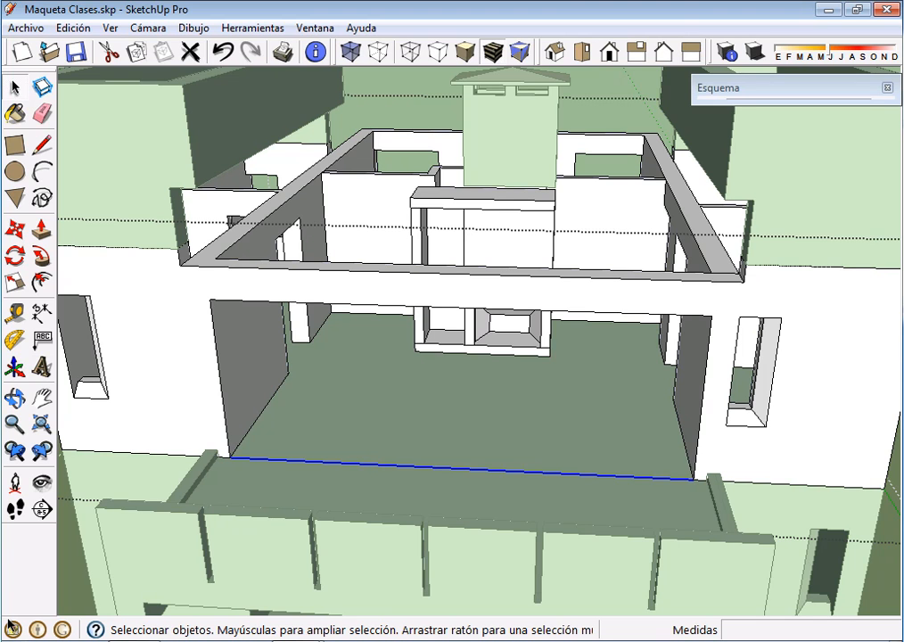
pyautogui.rightClick(434, 467)
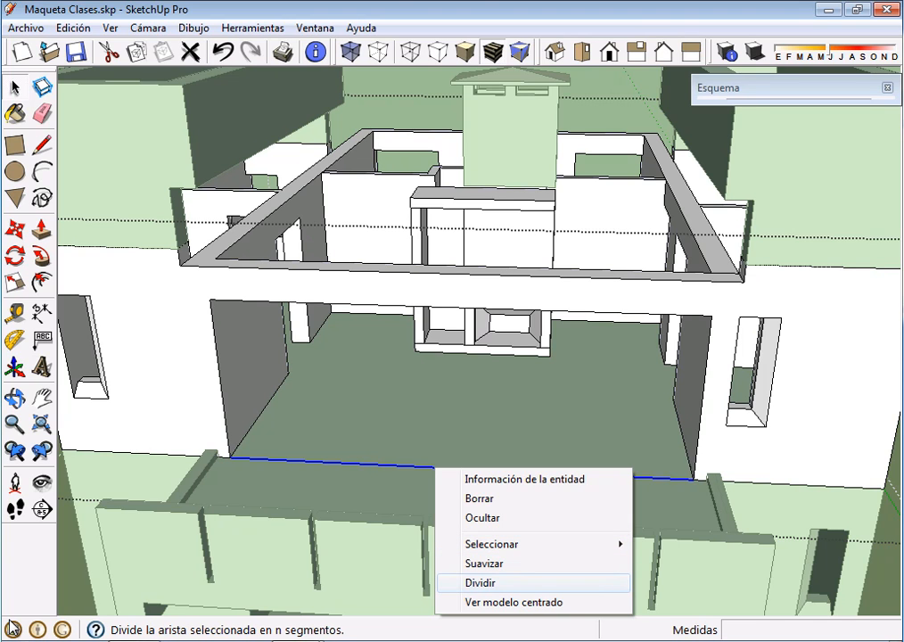
pyautogui.click(479, 581)
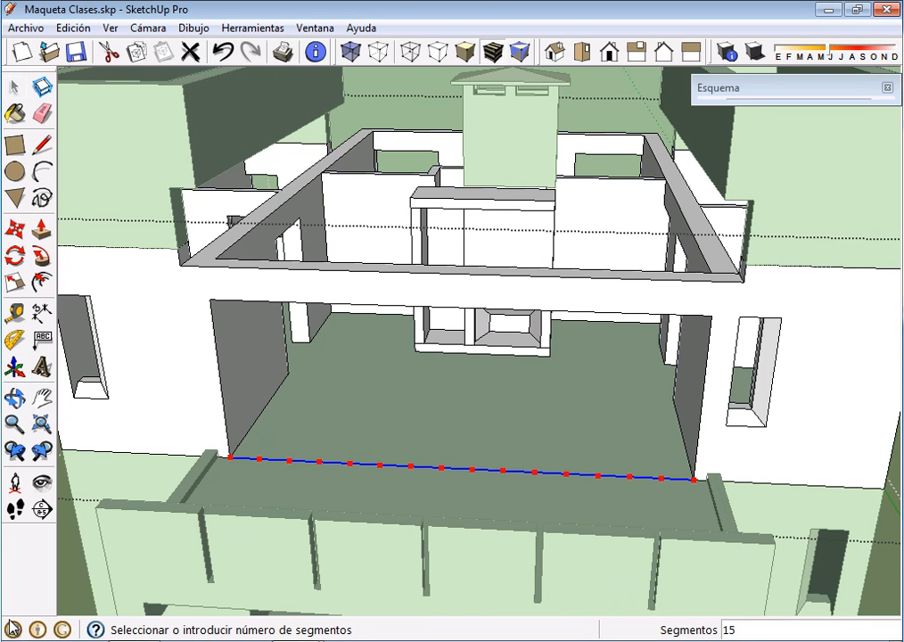
pyautogui.write('1')
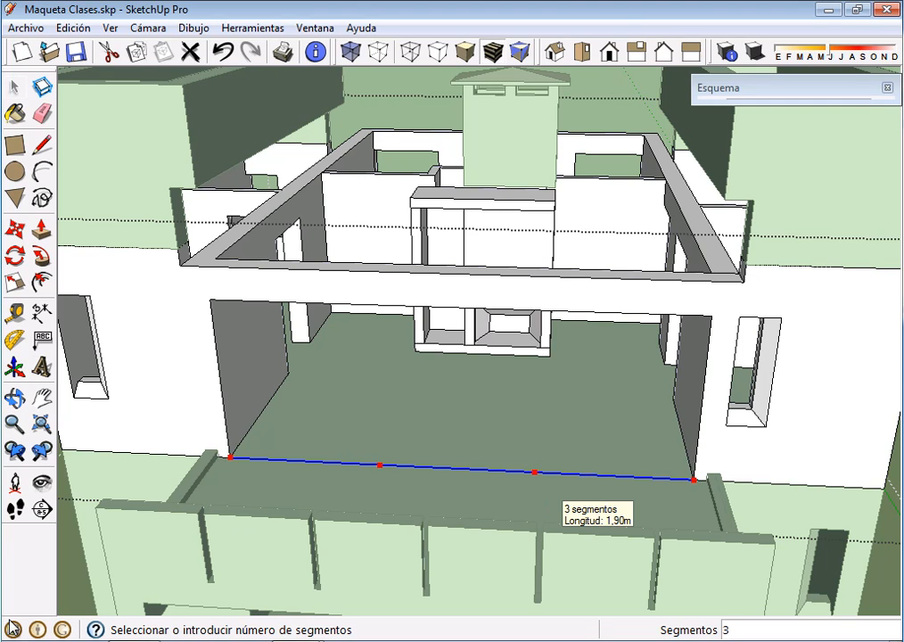
pyautogui.write('4')
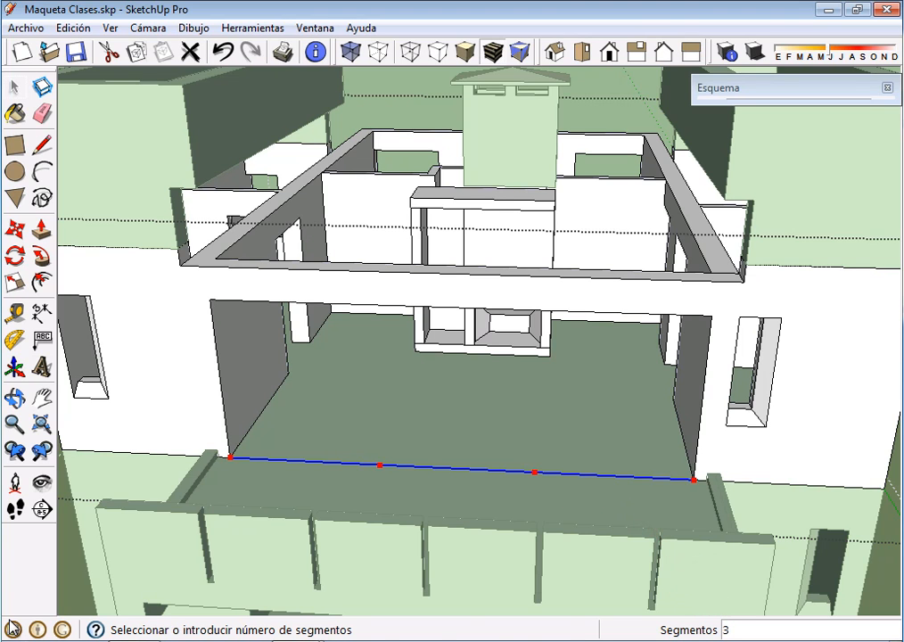
pyautogui.press('Return')
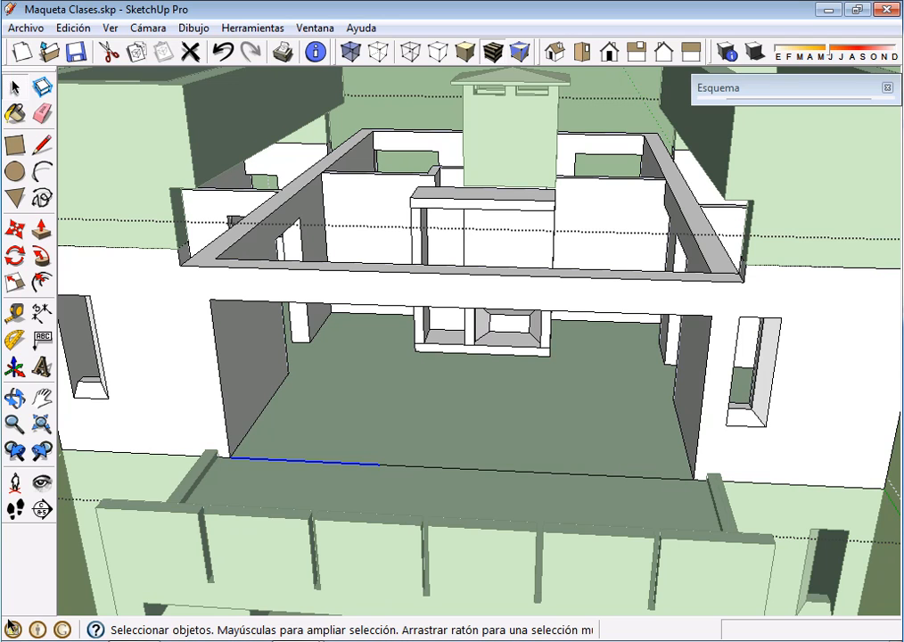
pyautogui.press('Delete')
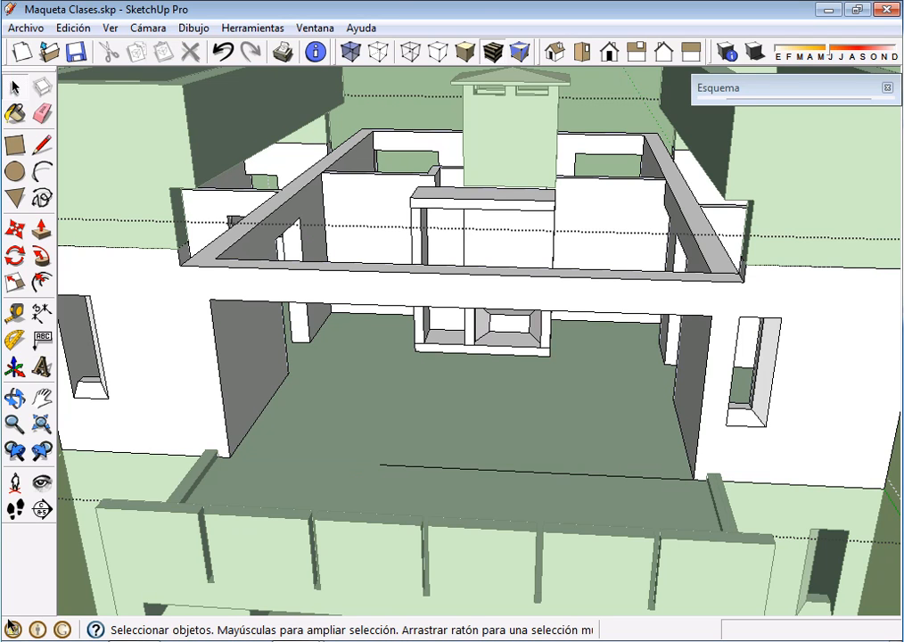
# Place a guide line parallel to the left wall's base edge, 1.90 m away, through the free end of the remaining line
pyautogui.click(15, 312)
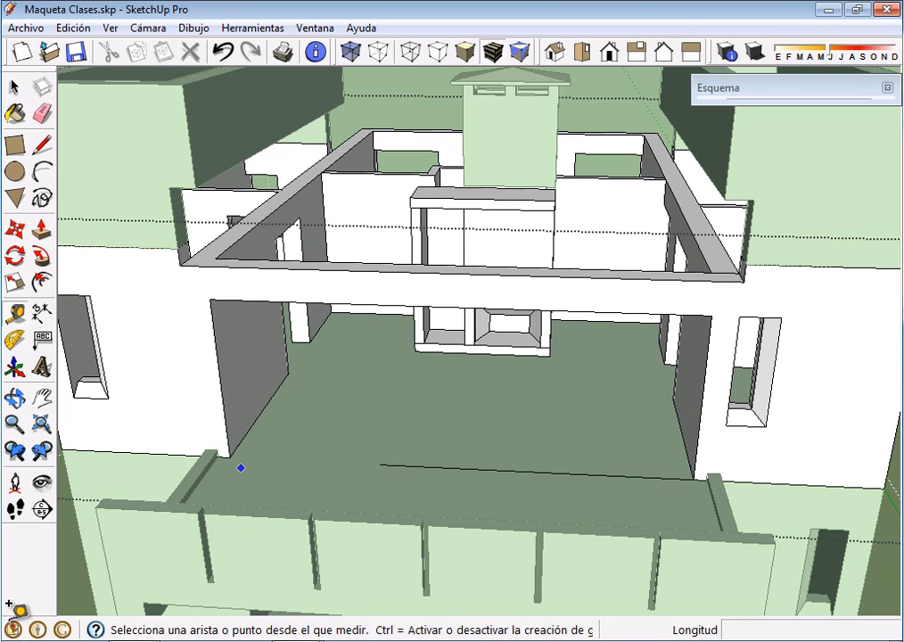
pyautogui.click(238, 445)
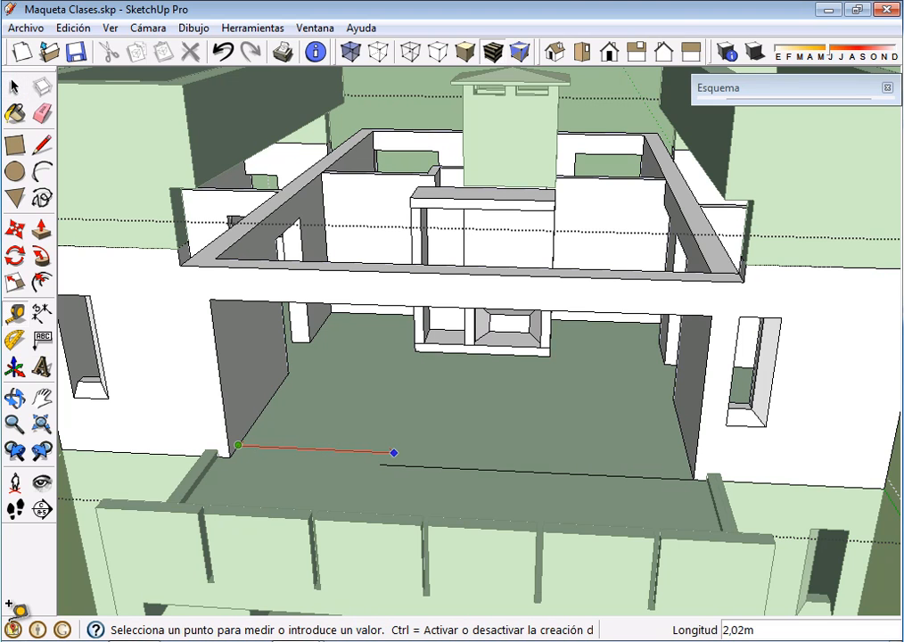
pyautogui.click(364, 451)
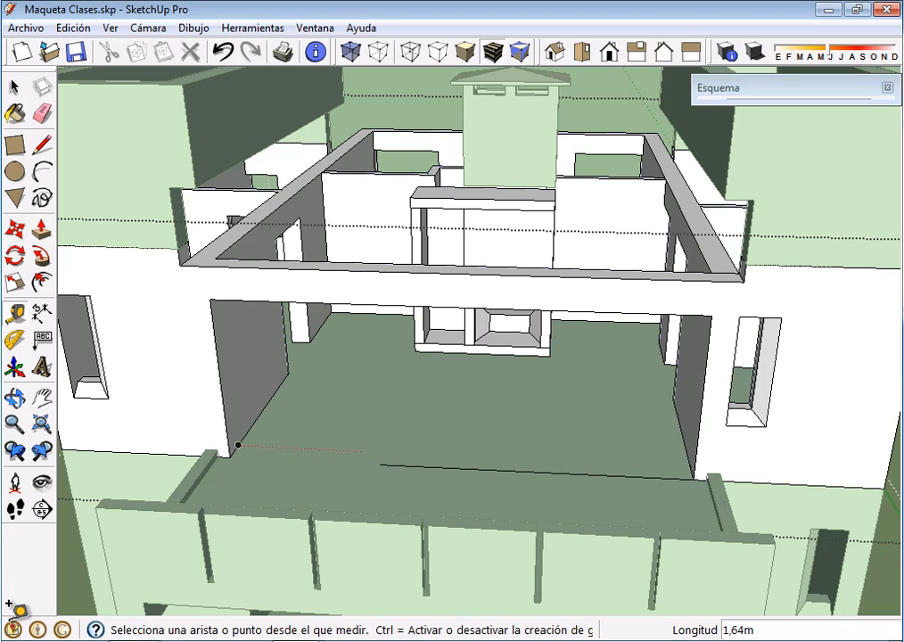
pyautogui.click(276, 390)
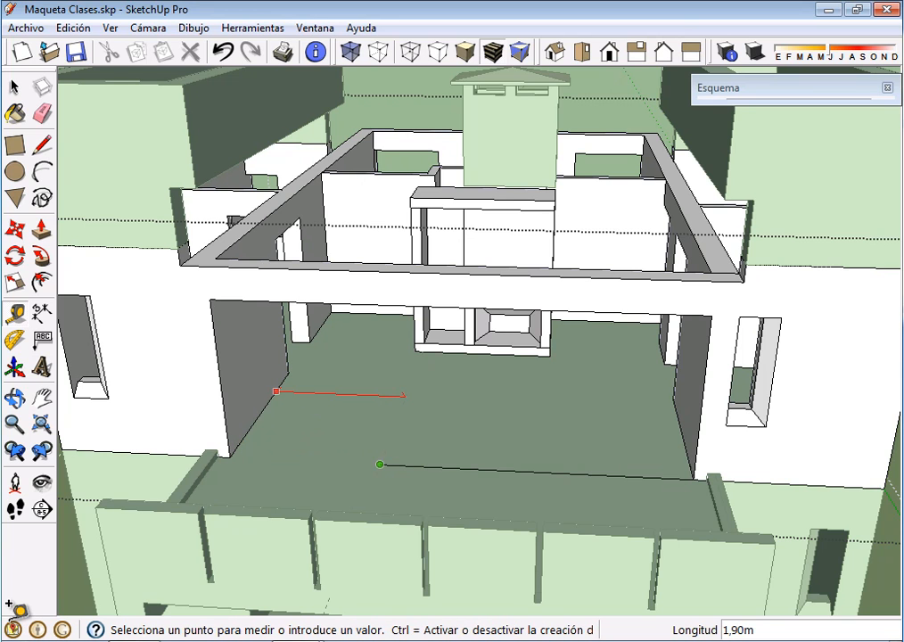
pyautogui.click(389, 465)
pyautogui.scroll(-3, 401, 459)
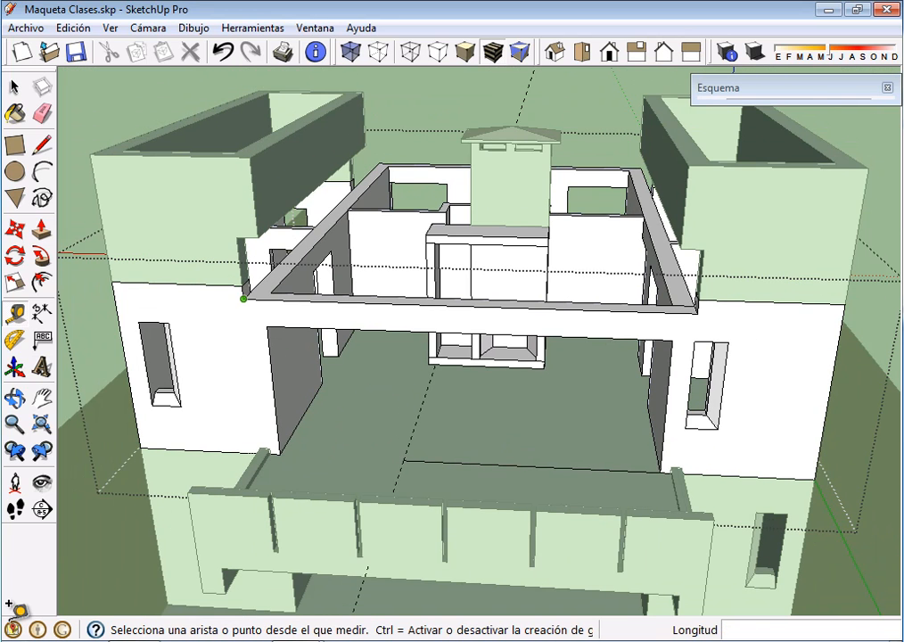
# Erase the two remaining line segments at the base of the balcony opening, keeping the guide
pyautogui.click(42, 112)
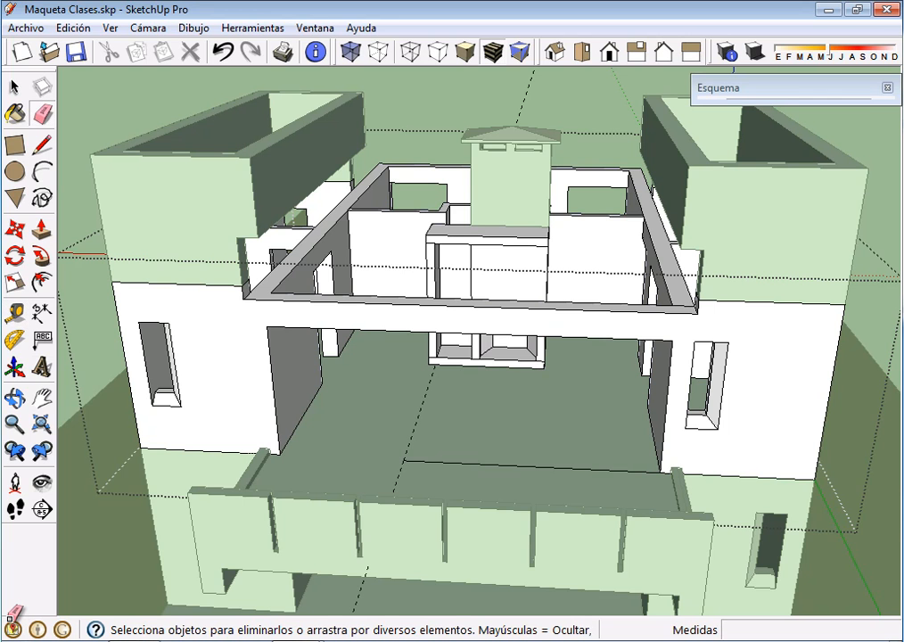
pyautogui.click(467, 463)
pyautogui.click(594, 468)
pyautogui.scroll(3, 344, 445)
pyautogui.moveTo(344, 445)
pyautogui.mouseDown(button='middle')
pyautogui.moveTo(316, 459)
pyautogui.moveTo(331, 459)
pyautogui.mouseUp(button='middle')
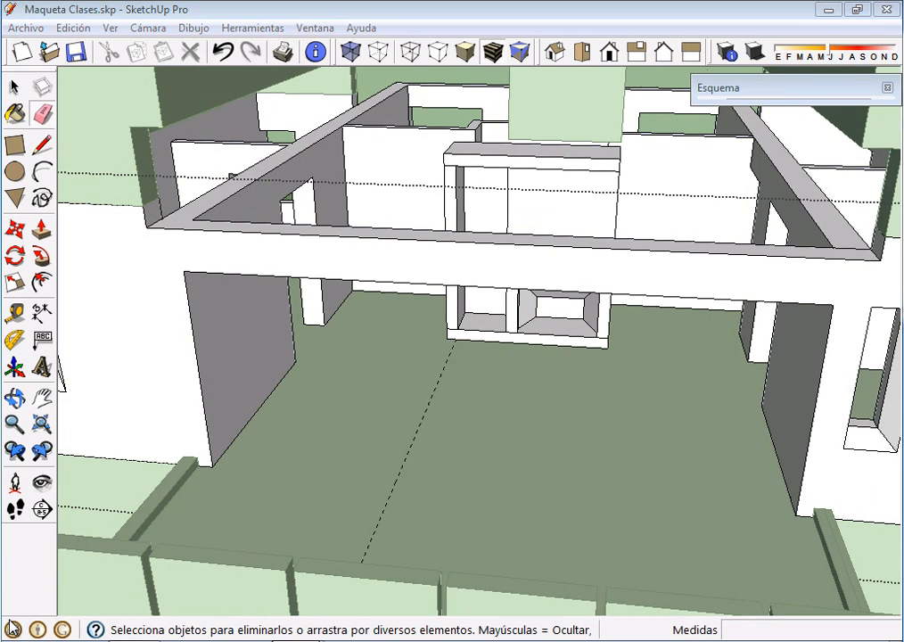
# Switch to the C1-TP2-I reference model, examine its balcony sliding doors and their position within the wall, and return to Maqueta Clases
pyautogui.click(297, 640)
pyautogui.click(280, 618)
pyautogui.moveTo(326, 392); pyautogui.dragTo(318, 461, button='middle')
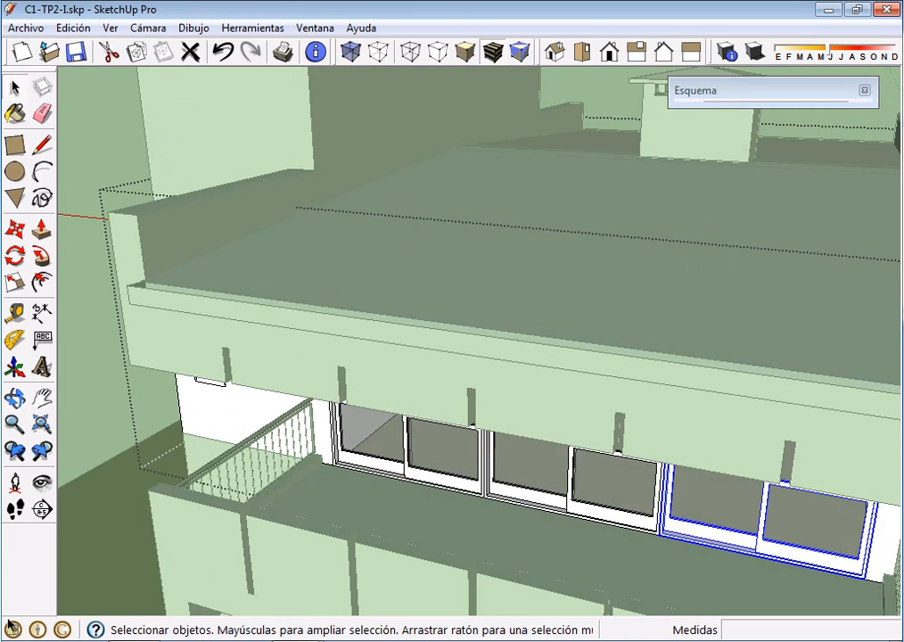
pyautogui.scroll(5, 319, 462)
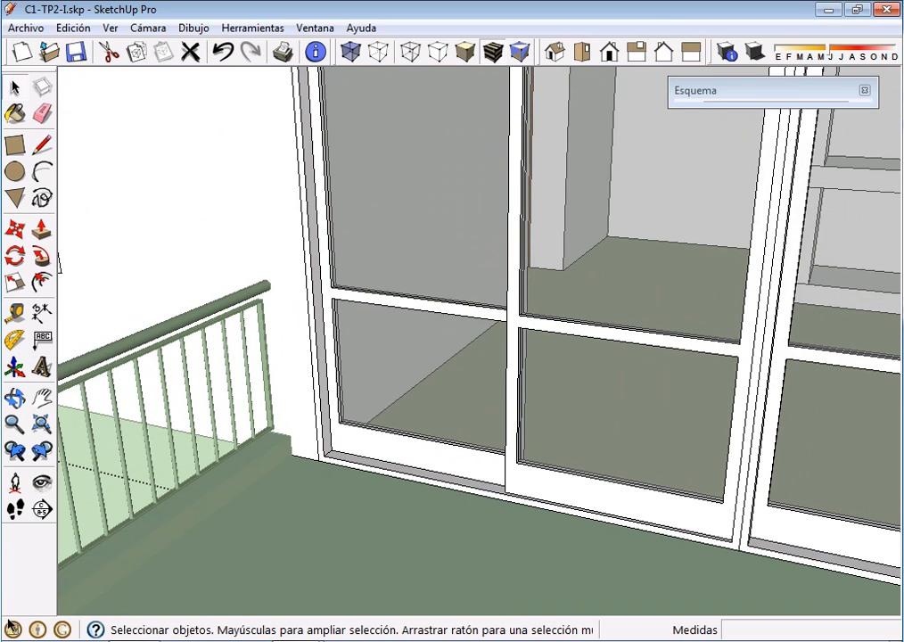
pyautogui.scroll(-5, 325, 459)
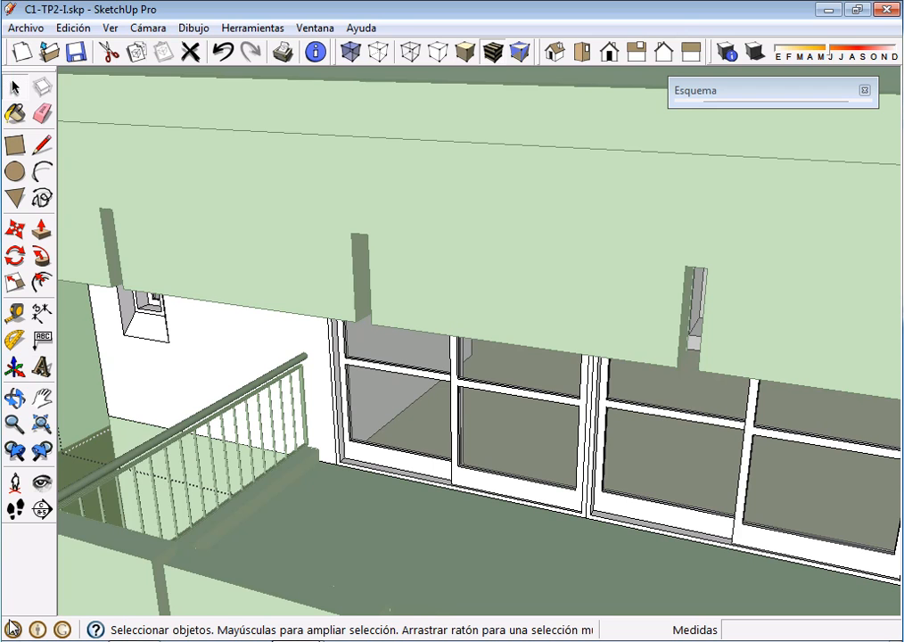
pyautogui.click(297, 640)
pyautogui.click(283, 576)
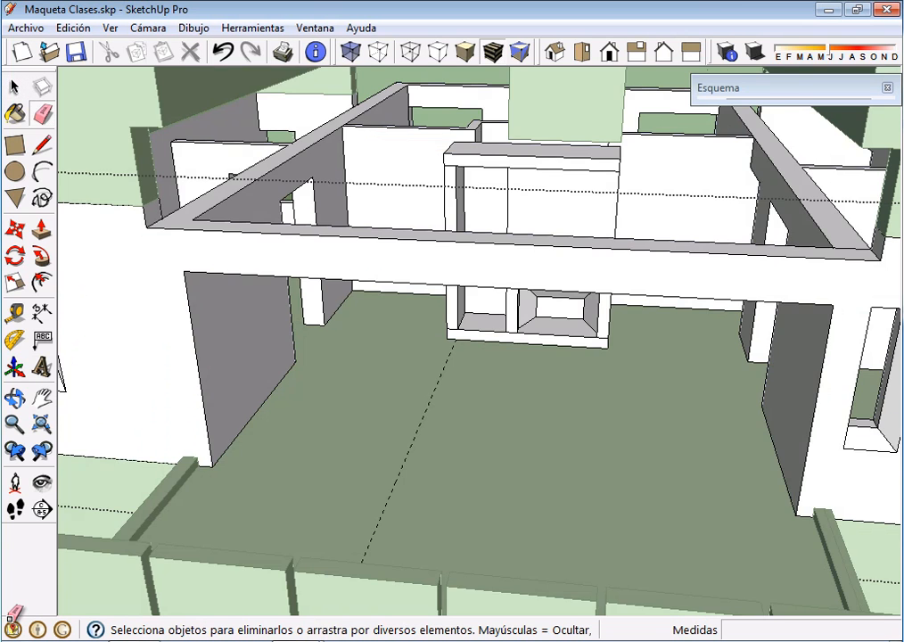
# Place a guide line parallel to the facade wall's base edge, 0.15 m inward across the balcony opening
pyautogui.scroll(-2, 12, 614)
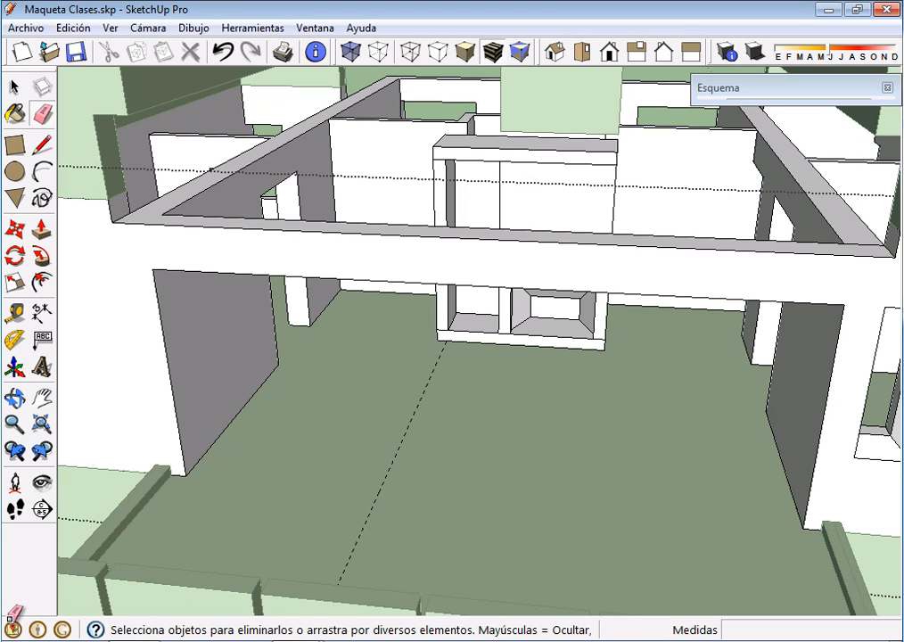
pyautogui.press('t')
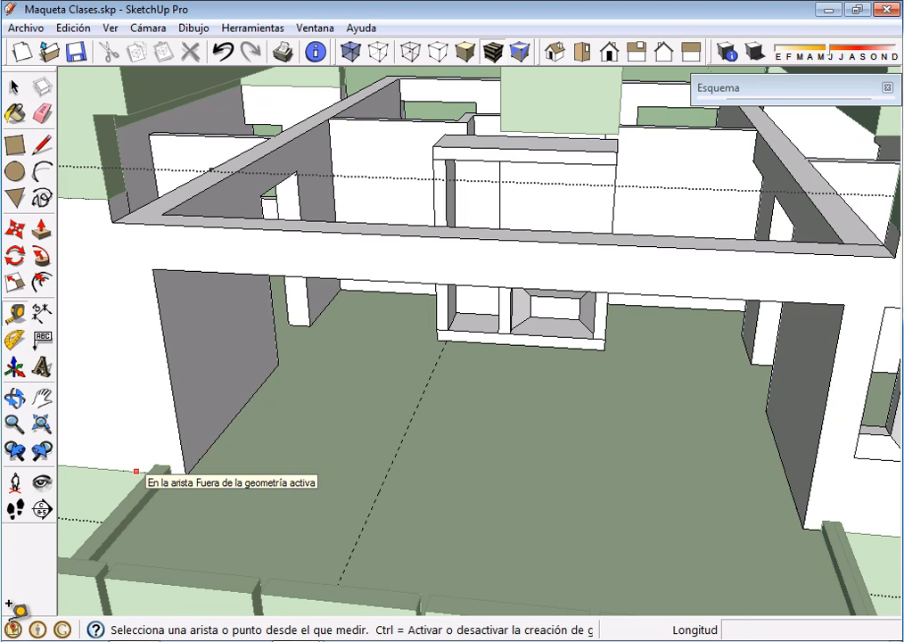
pyautogui.click(136, 471)
pyautogui.scroll(-1, 287, 347)
pyautogui.scroll(-2, 286, 342)
pyautogui.moveTo(285, 342); pyautogui.dragTo(260, 294, button='middle')
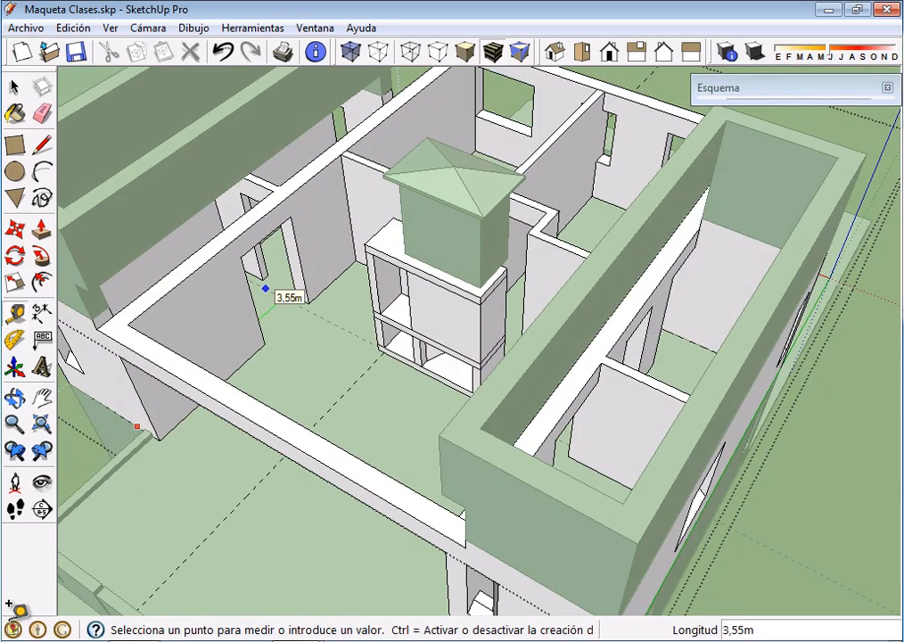
pyautogui.write(',15')
pyautogui.press('Return')
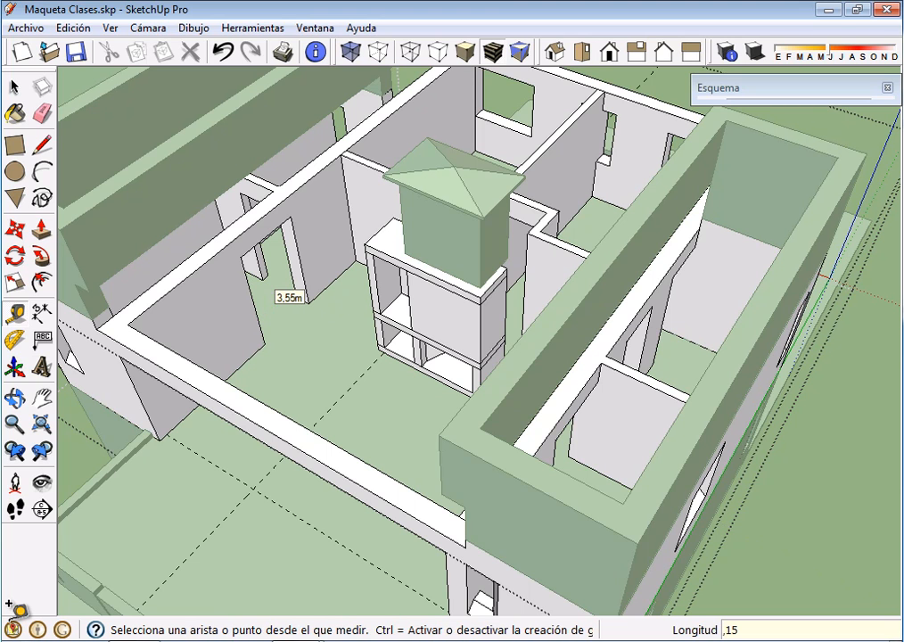
# Place a vertical guide line on the opening's left wall face, 0.15 m in from the facade edge
pyautogui.moveTo(135, 579)
pyautogui.mouseDown(button='middle')
pyautogui.moveTo(327, 370)
pyautogui.moveTo(332, 588)
pyautogui.mouseUp(button='middle')
pyautogui.rightClick(298, 641)
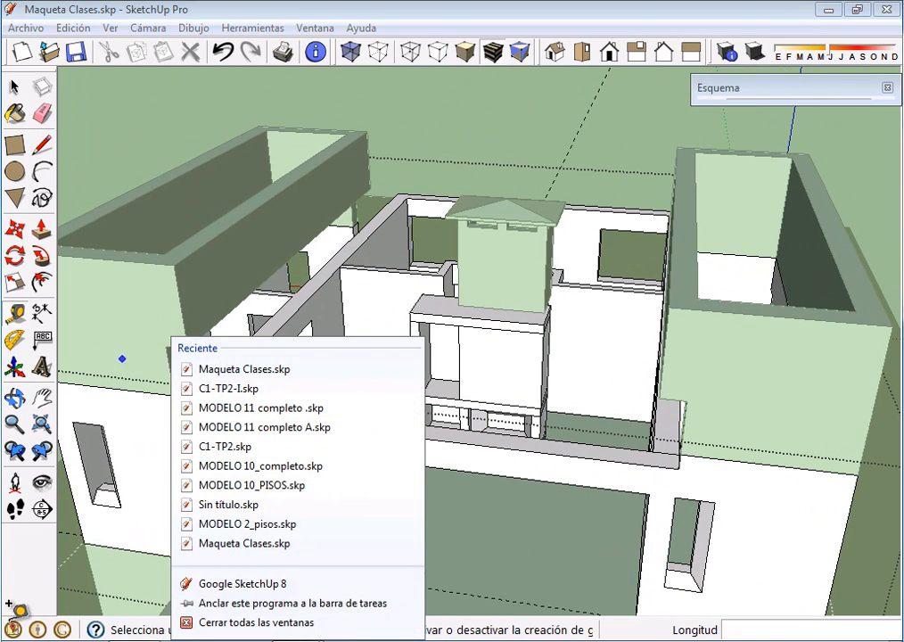
pyautogui.click(13, 86)
pyautogui.moveTo(8, 624); pyautogui.dragTo(9, 626, button='middle')
pyautogui.scroll(3, 11, 625)
pyautogui.scroll(2, 9, 626)
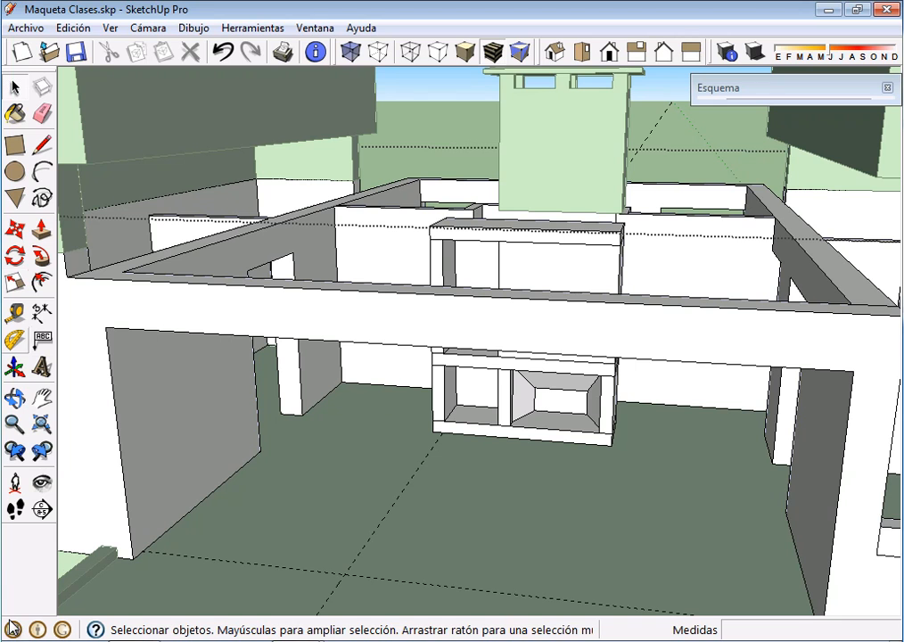
pyautogui.press('t')
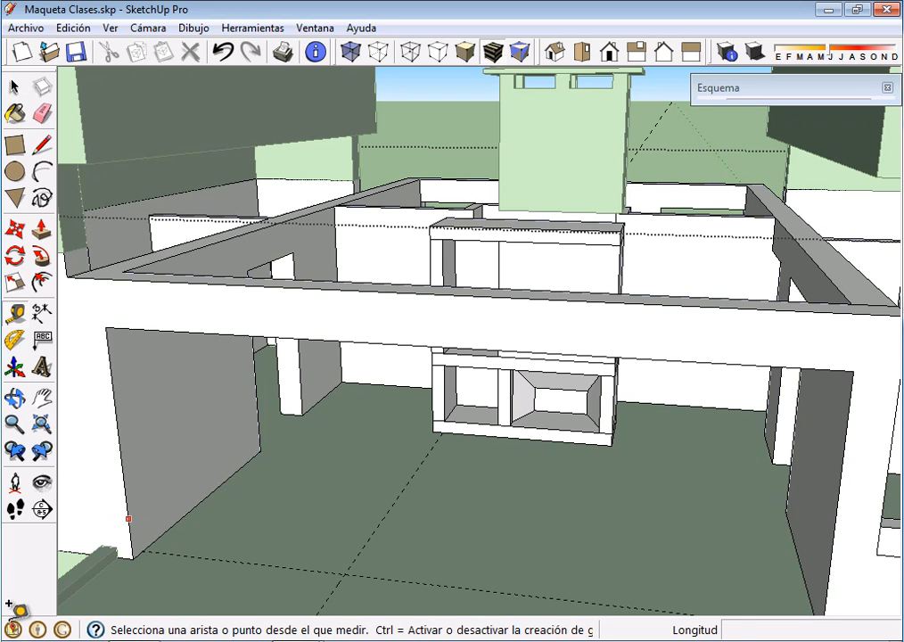
pyautogui.click(127, 520)
pyautogui.scroll(2, 127, 533)
pyautogui.scroll(2, 154, 538)
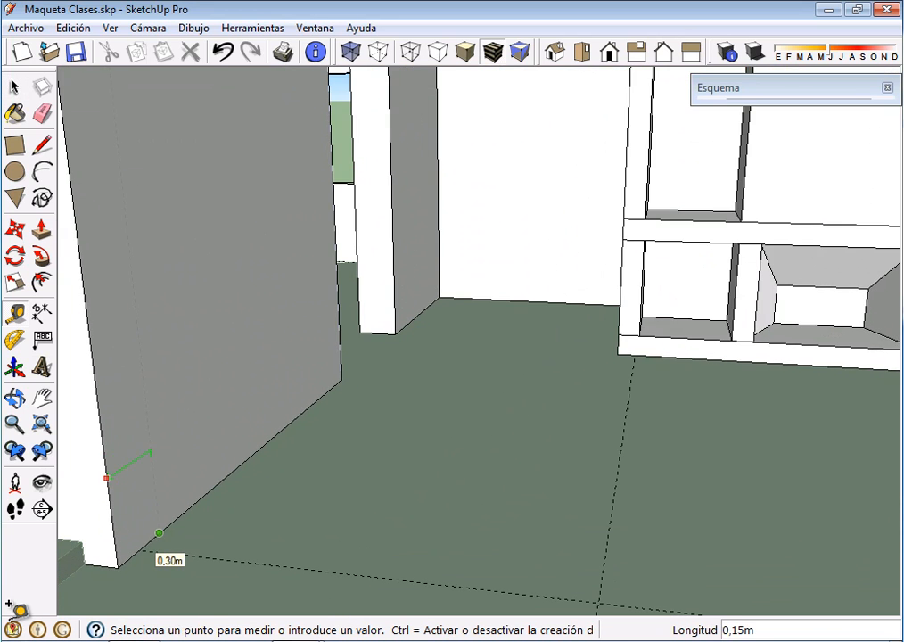
pyautogui.click(137, 546)
pyautogui.scroll(-3, 166, 522)
pyautogui.moveTo(165, 522); pyautogui.dragTo(278, 488, button='middle')
pyautogui.scroll(-2, 358, 446)
pyautogui.moveTo(357, 446); pyautogui.dragTo(240, 525, button='middle')
pyautogui.scroll(1, 236, 530)
pyautogui.scroll(1, 116, 294)
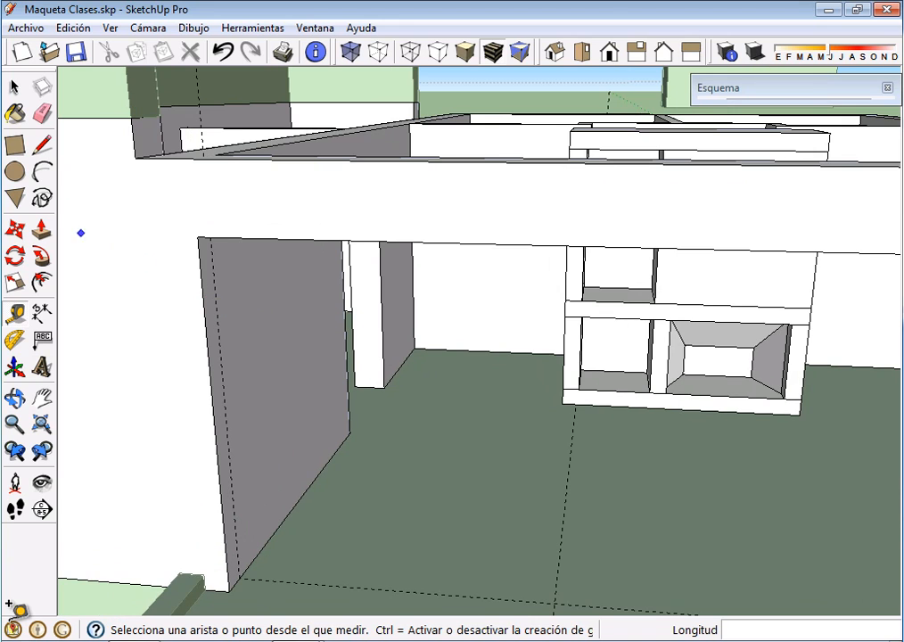
pyautogui.click(42, 312)
pyautogui.moveTo(18, 608); pyautogui.dragTo(14, 627, button='middle')
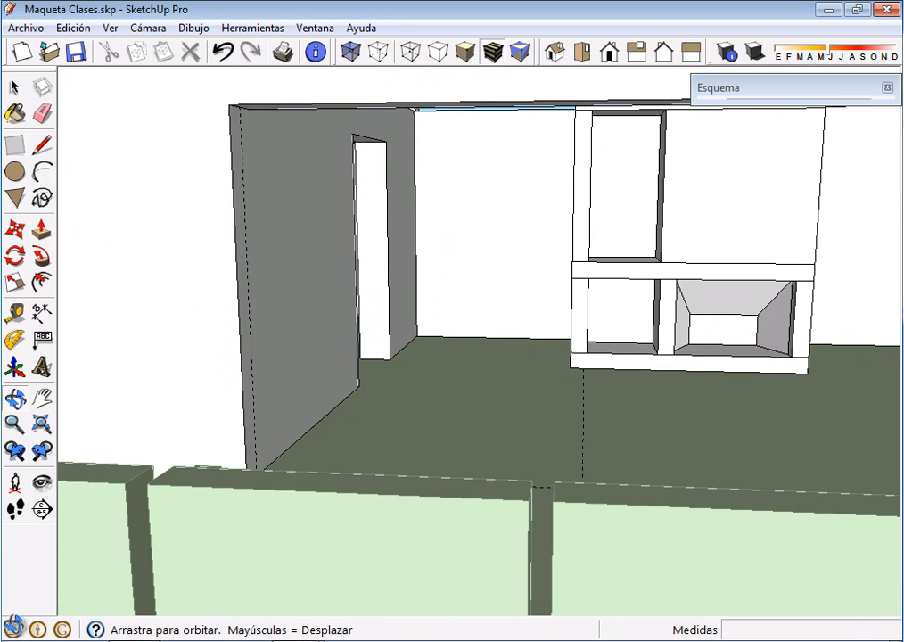
pyautogui.click(14, 87)
pyautogui.doubleClick(134, 276)
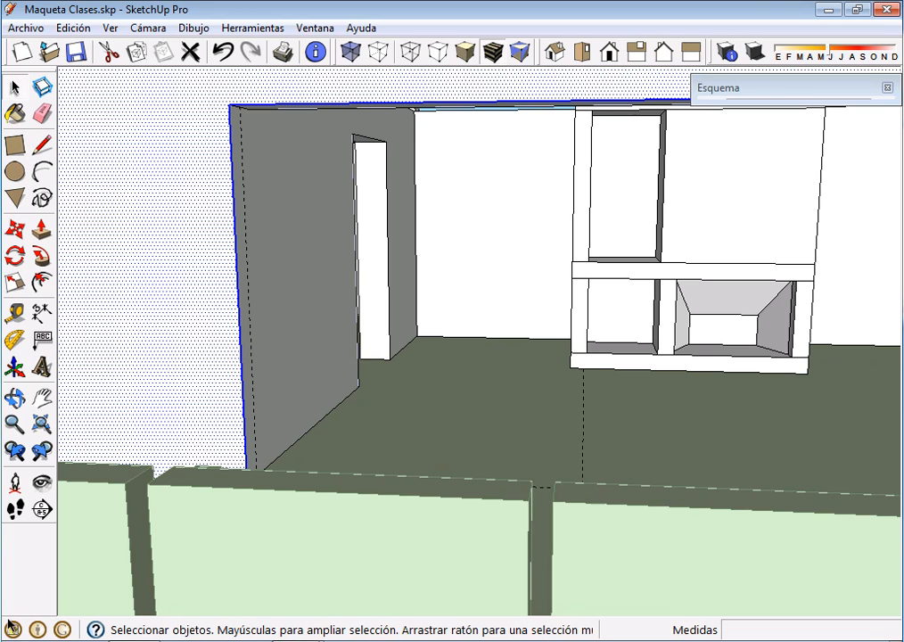
pyautogui.click(142, 277)
pyautogui.click(298, 259)
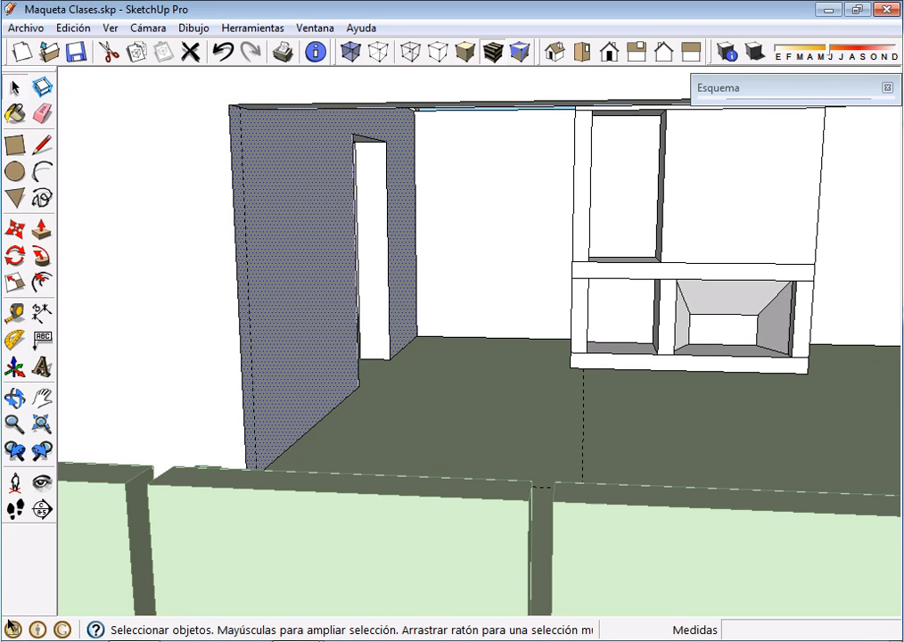
# Draw a vertical 1.90 m by 2.10 m rectangle from the top of the left wall's guide to the floor guides' intersection
pyautogui.click(14, 146)
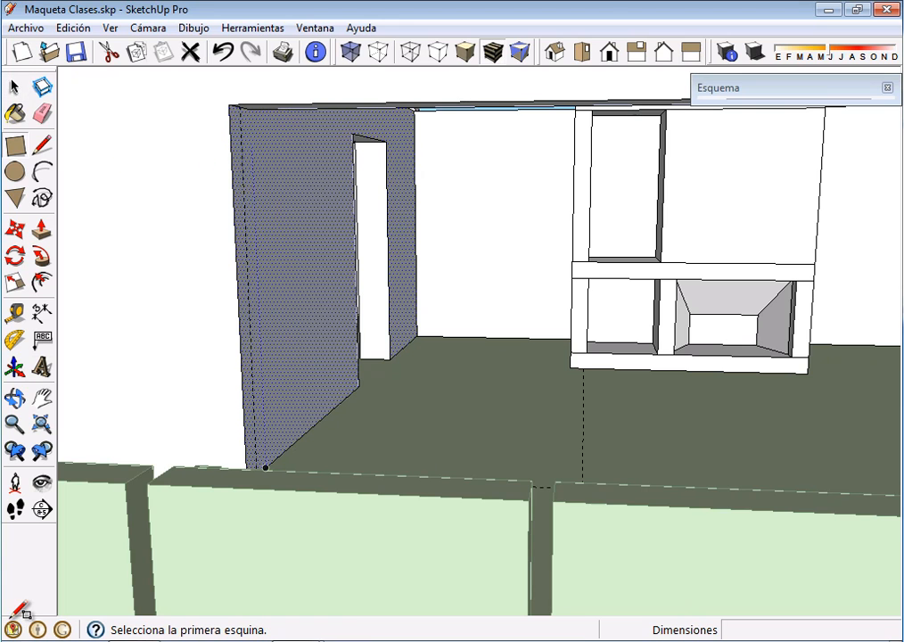
pyautogui.scroll(3, 237, 112)
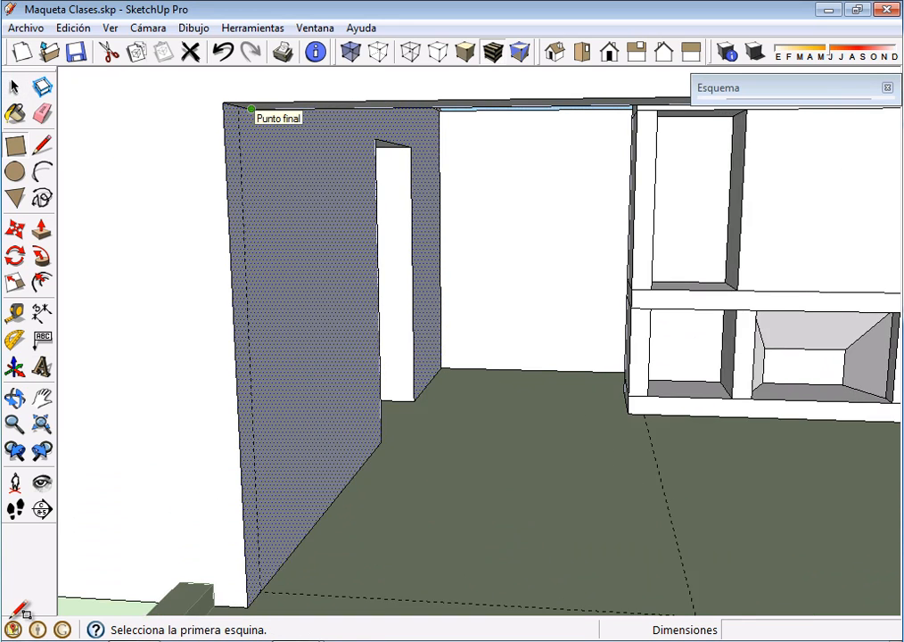
pyautogui.click(237, 106)
pyautogui.scroll(-6, 365, 304)
pyautogui.moveTo(459, 378); pyautogui.dragTo(484, 489, button='middle')
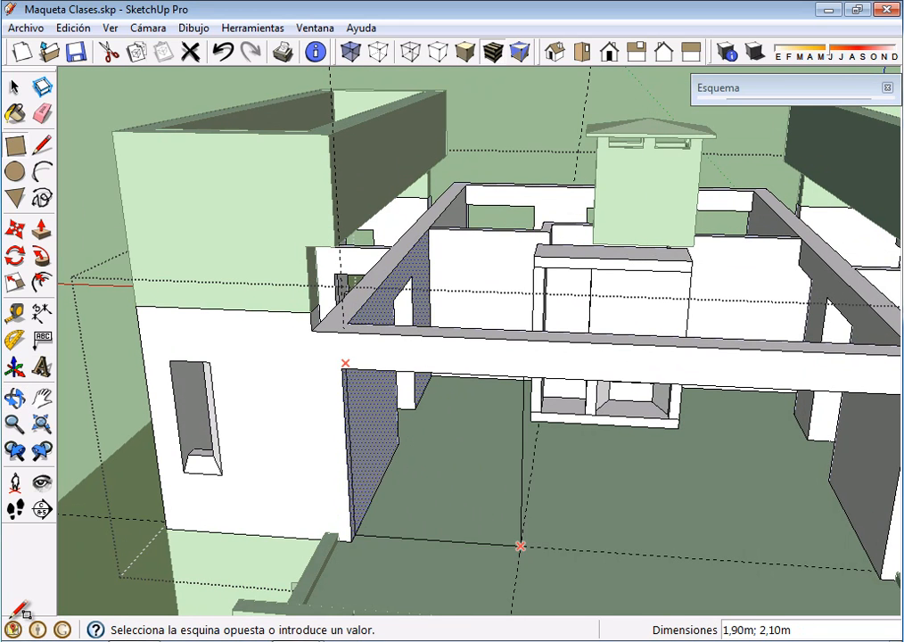
pyautogui.click(520, 544)
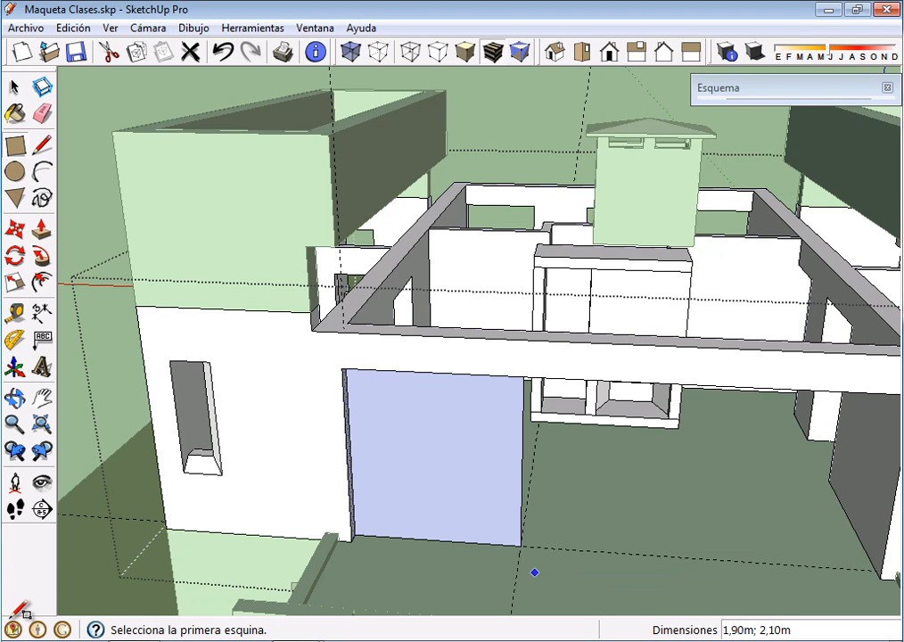
# Start creating a component from the new rectangle and its edges, naming it P190
pyautogui.press('space')
pyautogui.doubleClick(434, 456)
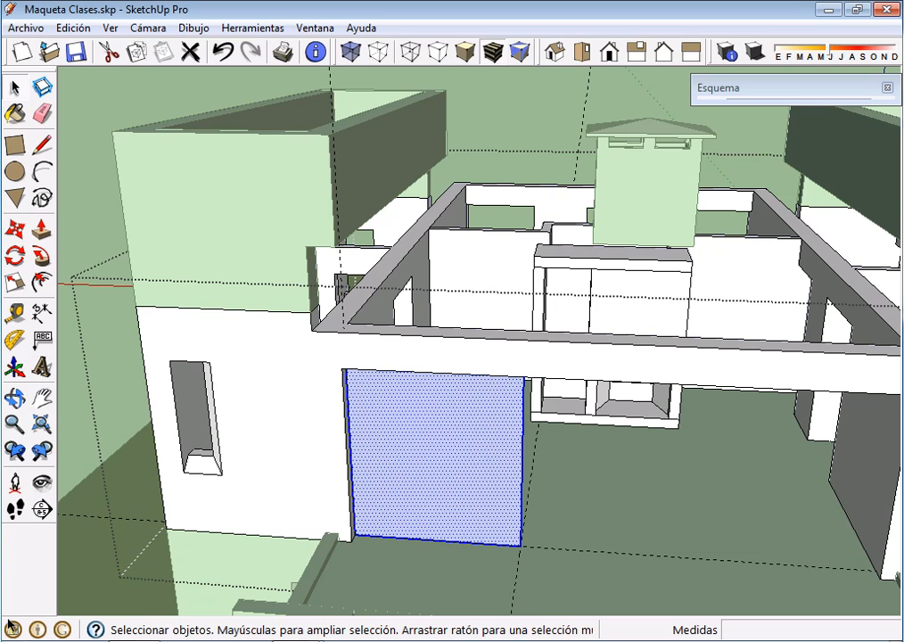
pyautogui.rightClick(481, 491)
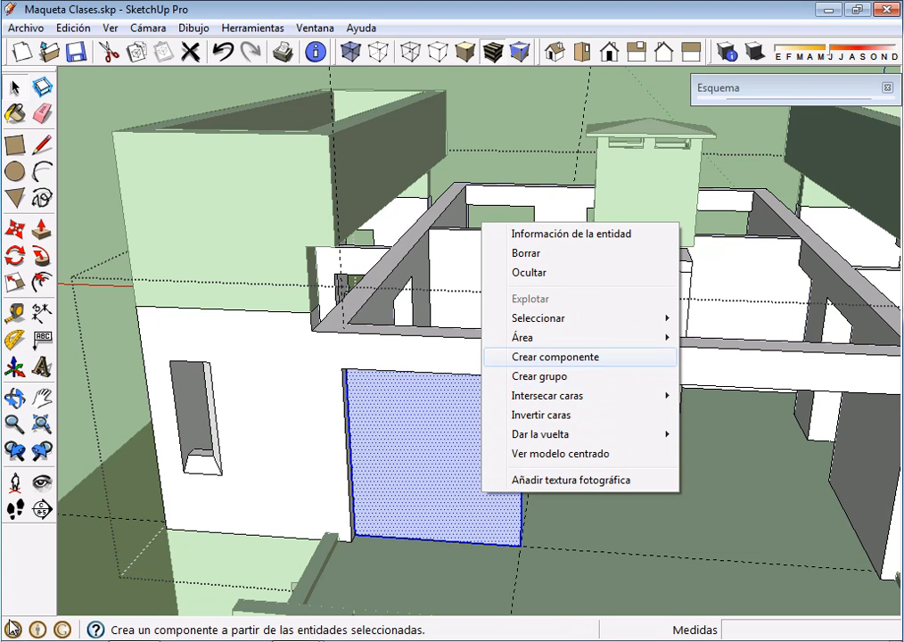
pyautogui.click(555, 356)
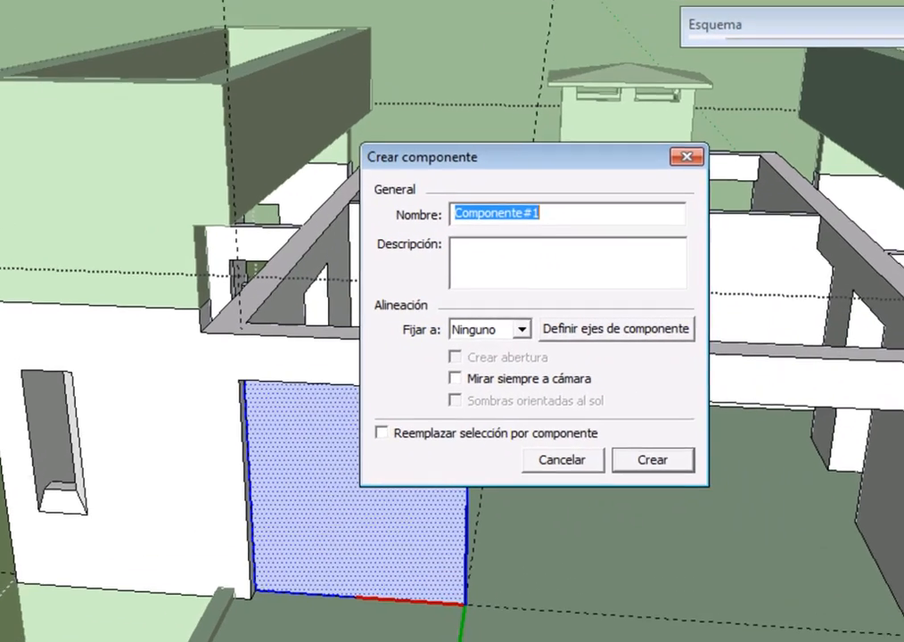
pyautogui.write('P190')
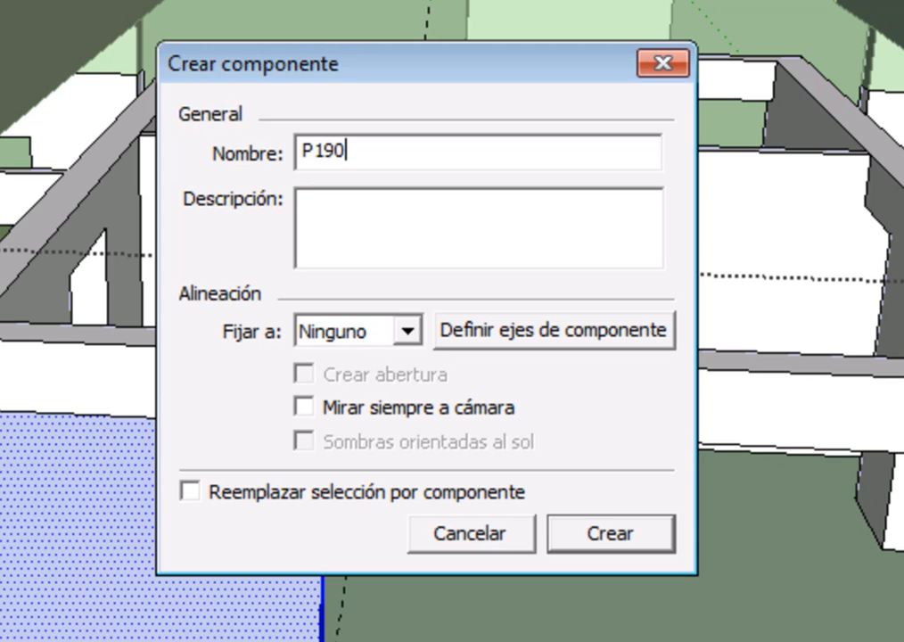
# Describe the component as "Puerta Estar Comedor", have it replace the selection, and create it, overwriting the existing definition of that name
pyautogui.click(304, 203)
pyautogui.write('Puerta E')
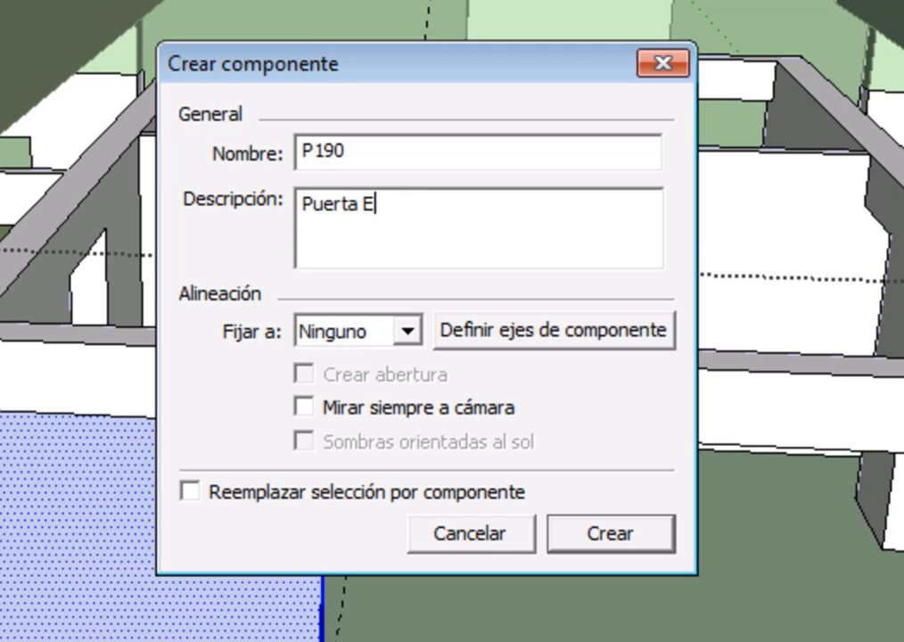
pyautogui.write('star C')
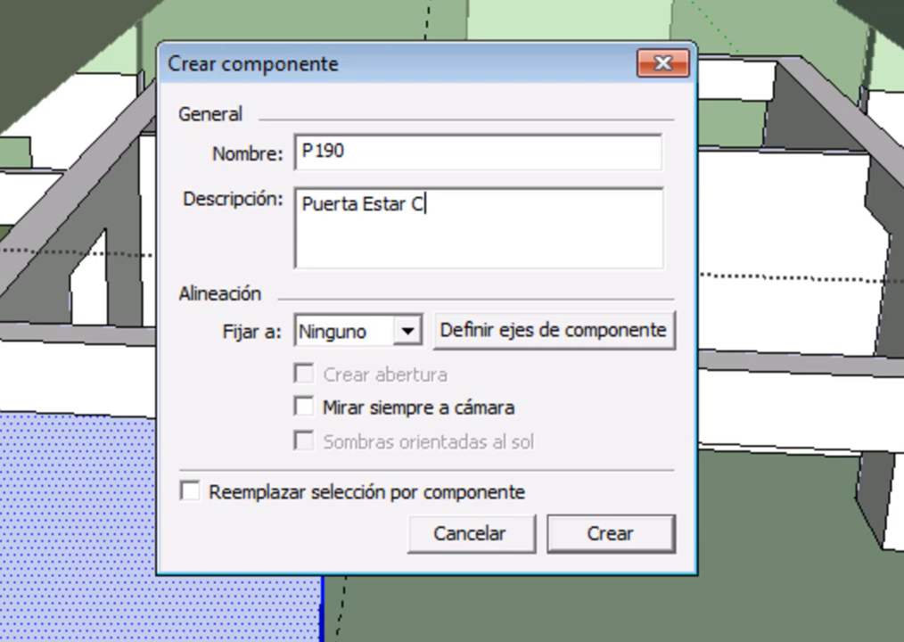
pyautogui.write('omered')
pyautogui.press('BackSpace')
pyautogui.press('BackSpace')
pyautogui.press('BackSpace')
pyautogui.write('dor')
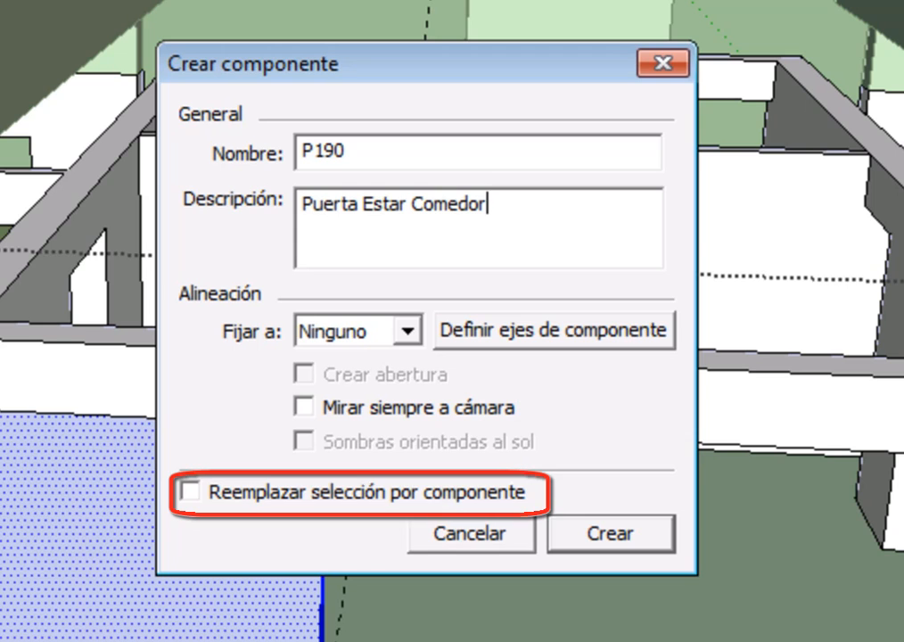
pyautogui.click(190, 491)
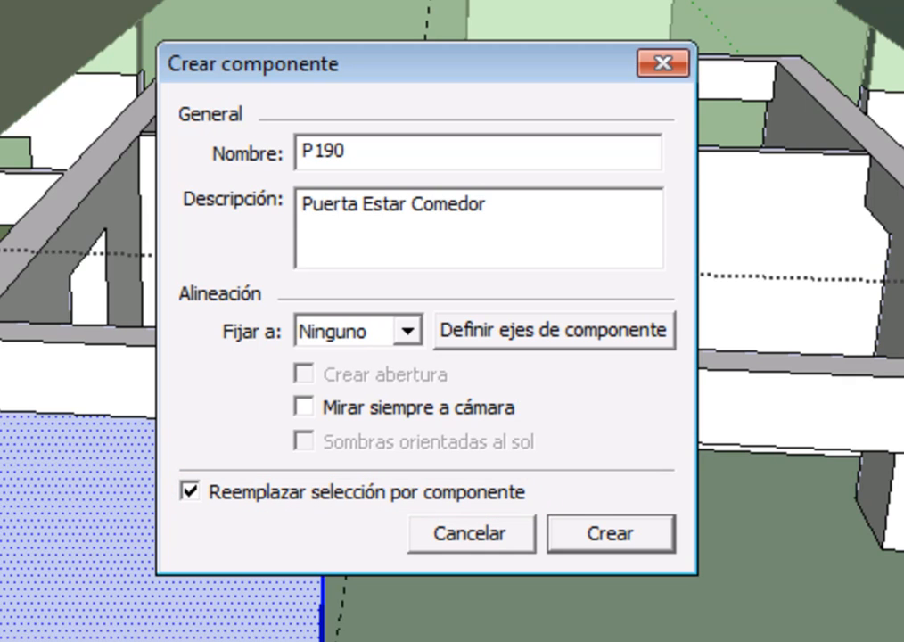
pyautogui.press('Return')
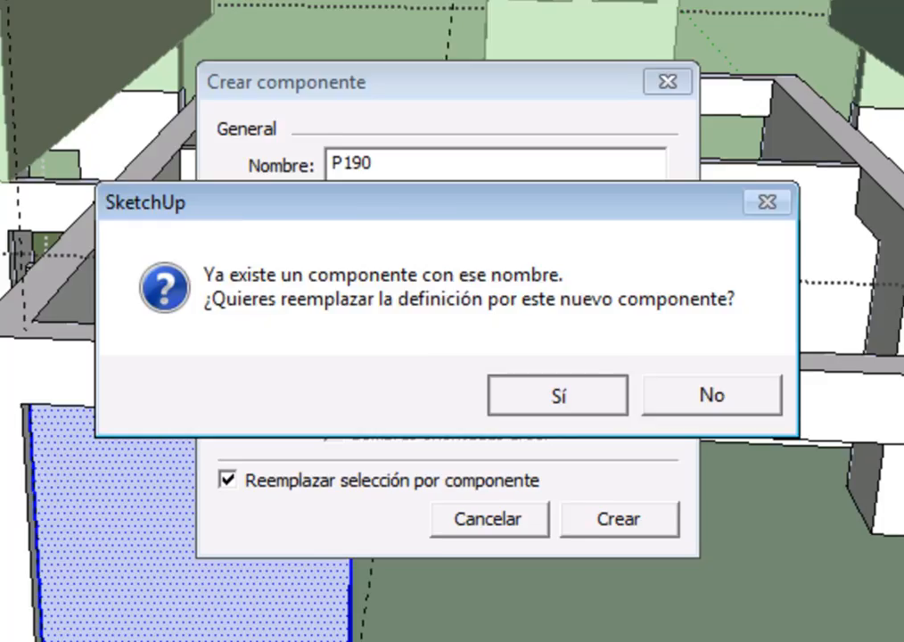
pyautogui.press('Return')
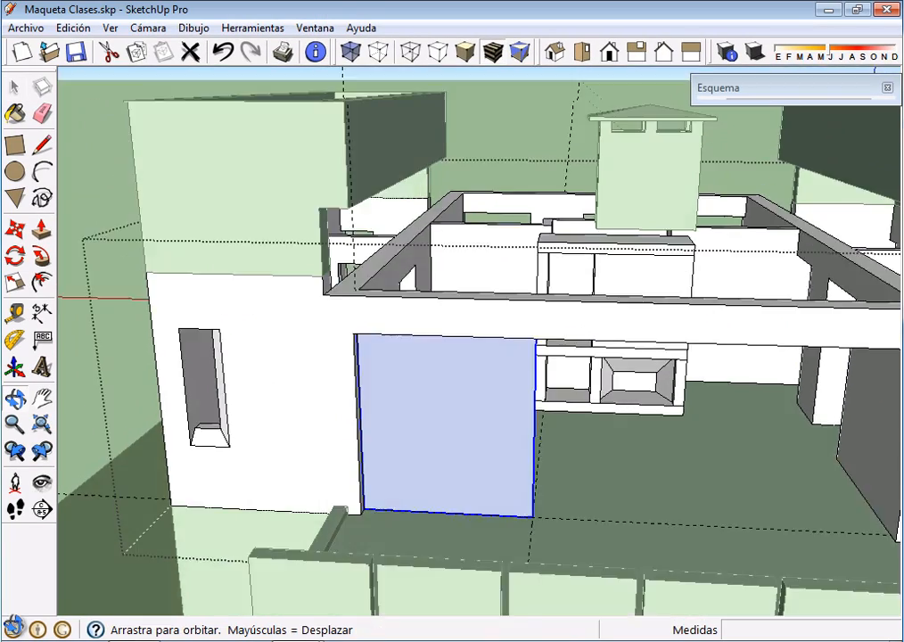
# Expand the model outline and check how the P190 component is nested inside the Muros PA group
pyautogui.moveTo(575, 454)
pyautogui.mouseDown(button='middle')
pyautogui.moveTo(579, 401)
pyautogui.moveTo(570, 459)
pyautogui.mouseUp(button='middle')
pyautogui.scroll(3, 573, 428)
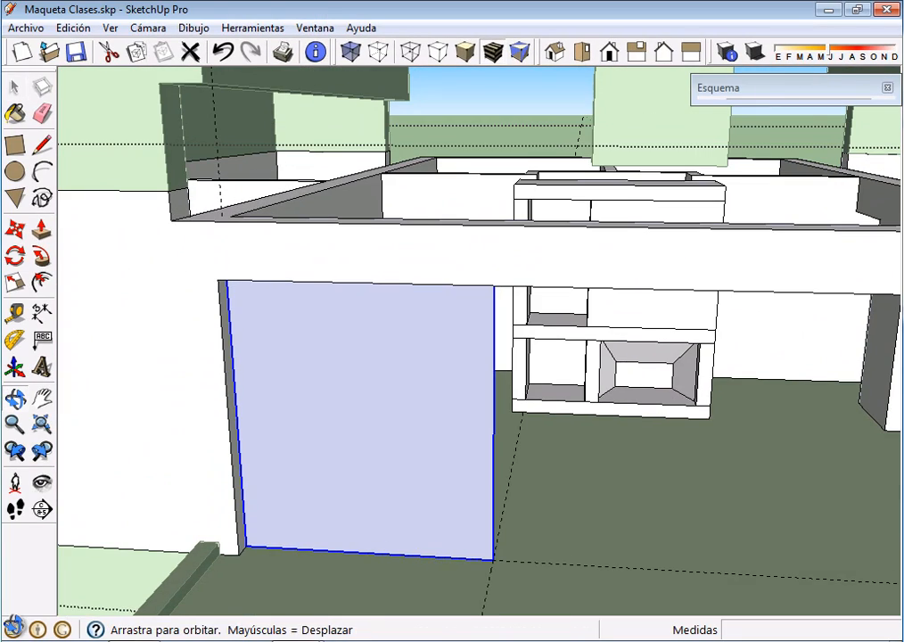
pyautogui.click(773, 88)
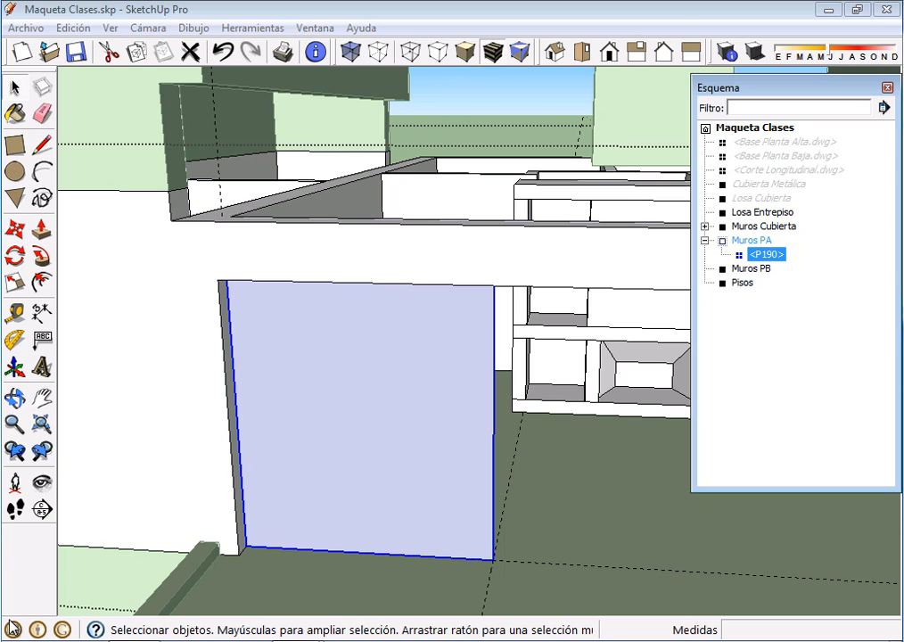
pyautogui.press('Escape')
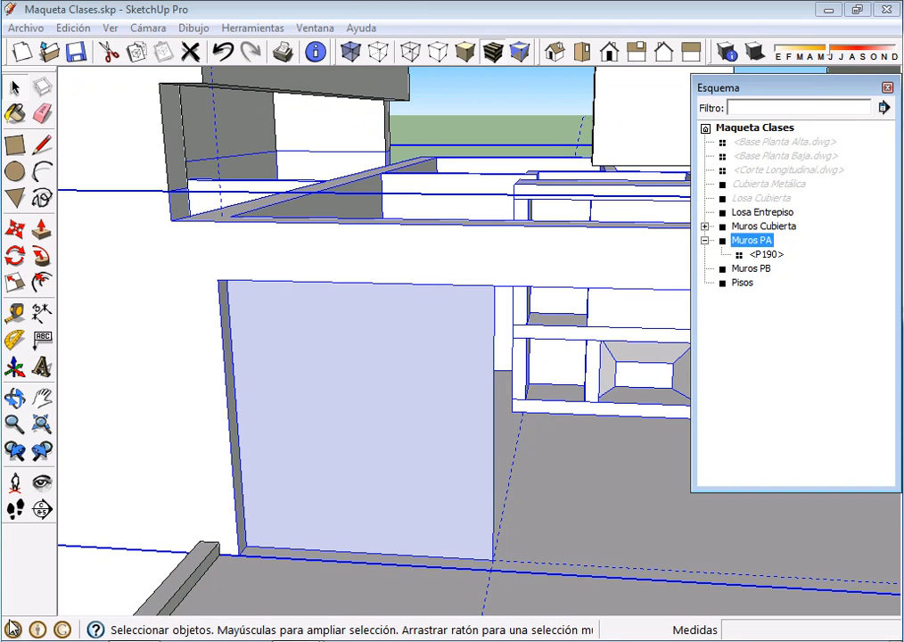
pyautogui.press('Return')
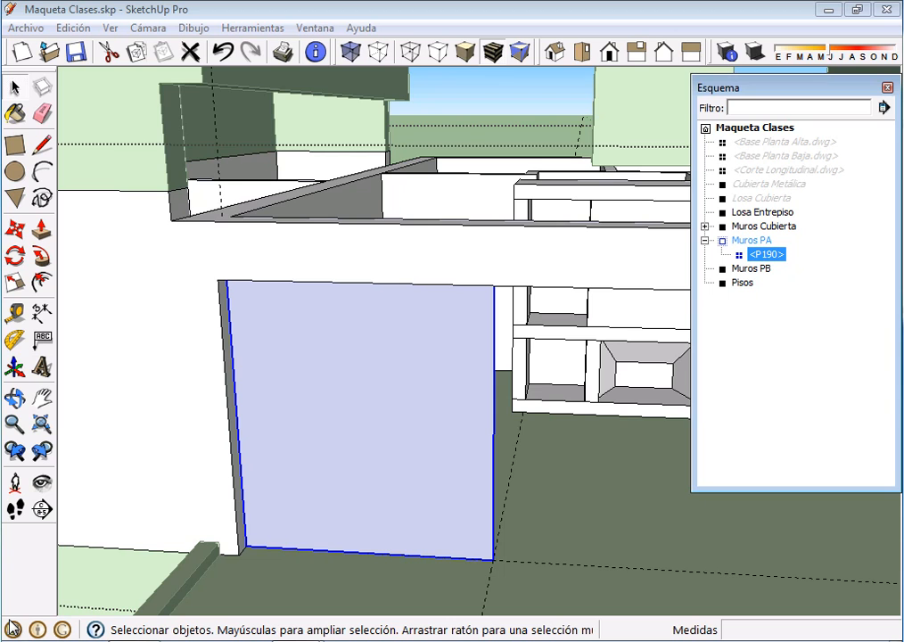
# Open the P190 component for editing and select its face and all edges
pyautogui.moveTo(10, 620); pyautogui.dragTo(14, 625, button='middle')
pyautogui.moveTo(501, 526); pyautogui.dragTo(519, 486, button='middle')
pyautogui.scroll(1, 518, 485)
pyautogui.moveTo(13, 625); pyautogui.dragTo(13, 625, button='middle')
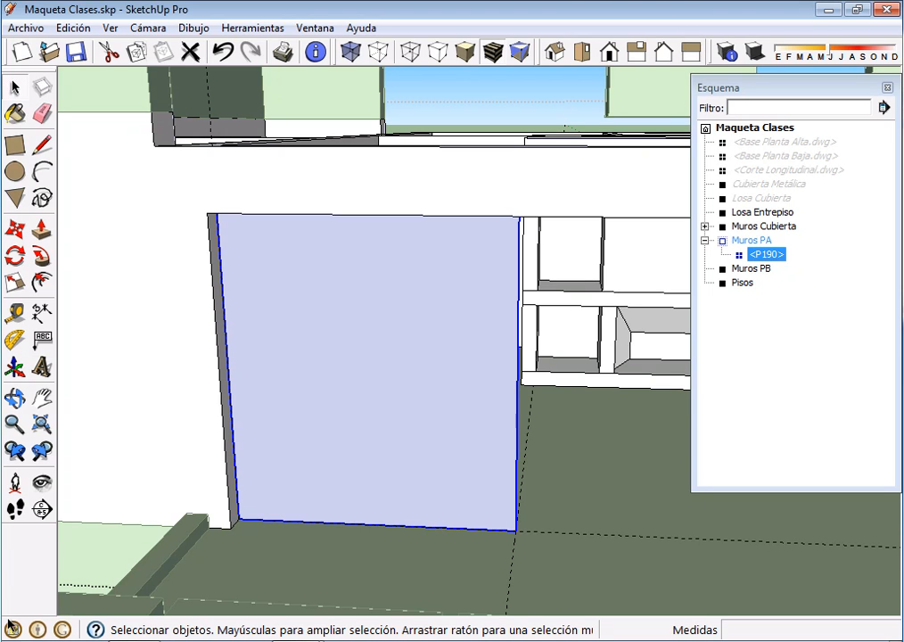
pyautogui.press('Return')
pyautogui.hotkey('ctrl', 'a')
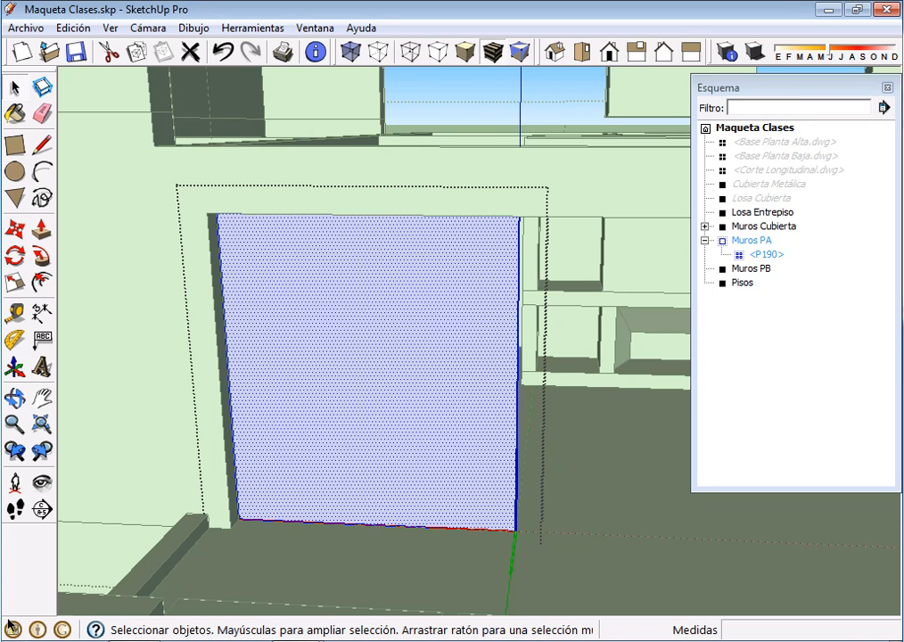
pyautogui.moveTo(411, 419); pyautogui.dragTo(379, 469, button='middle')
pyautogui.scroll(2, 379, 469)
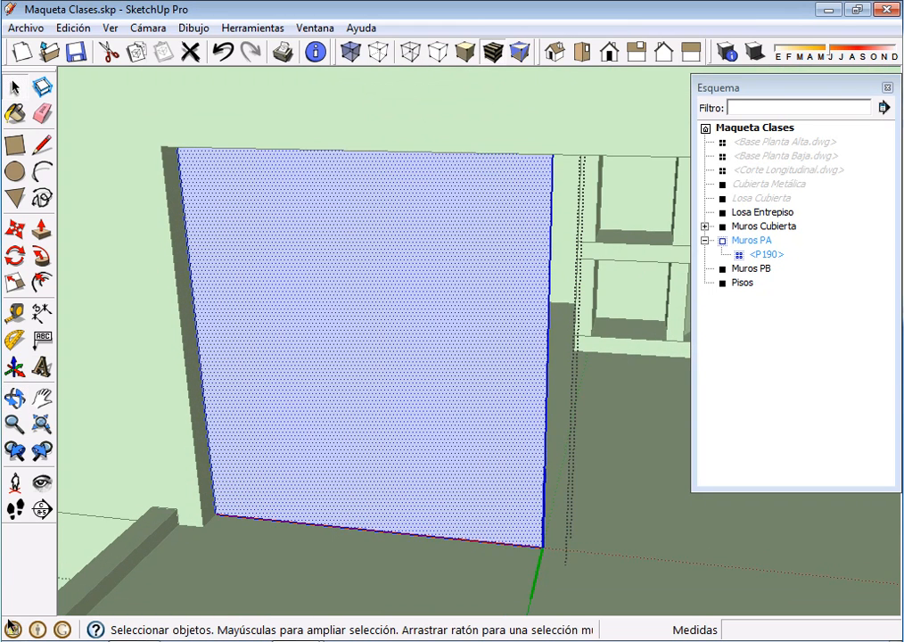
pyautogui.scroll(-1, 379, 469)
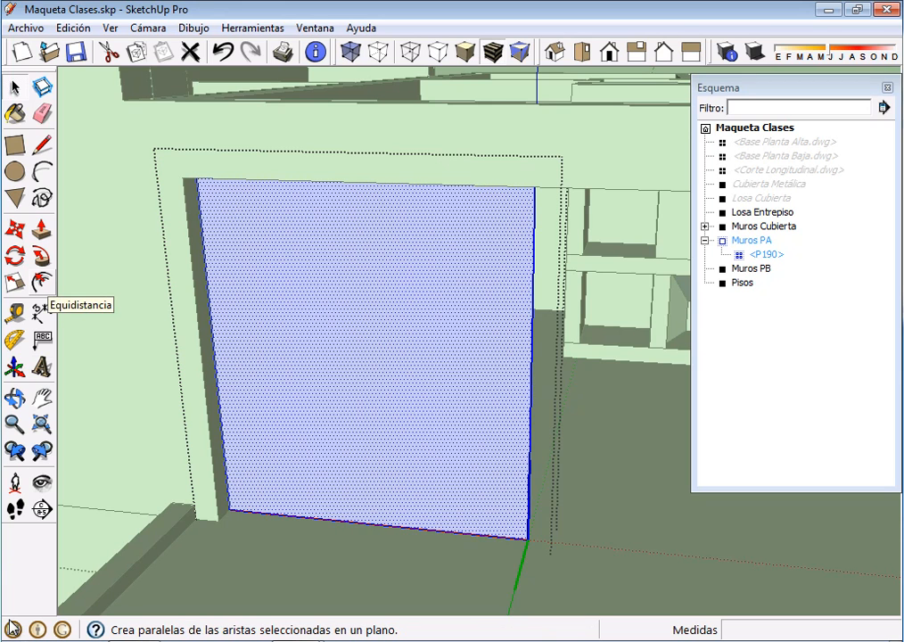
# Offset the face's outline 0.03 m inward and delete the inner face, leaving a thin frame
pyautogui.click(40, 283)
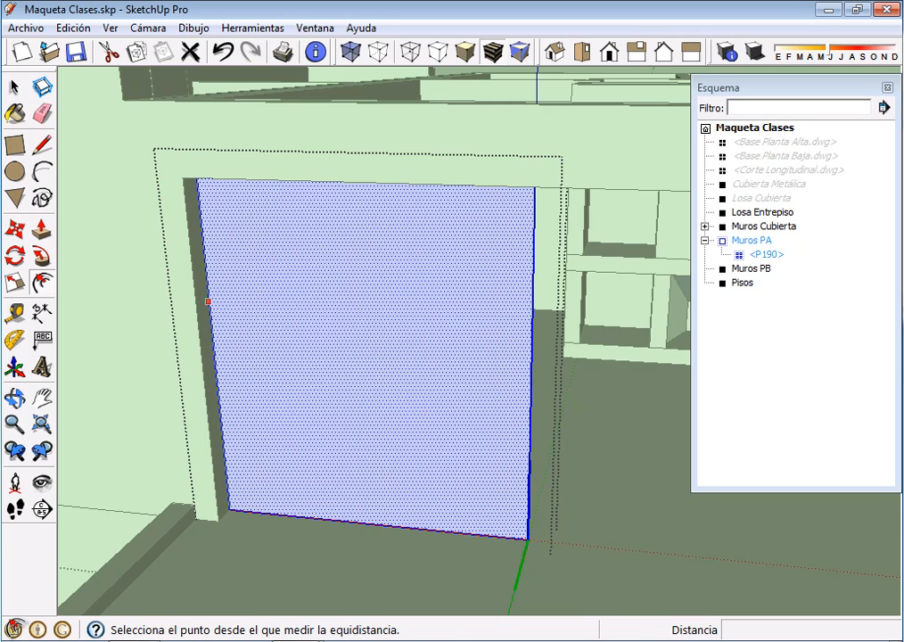
pyautogui.click(208, 302)
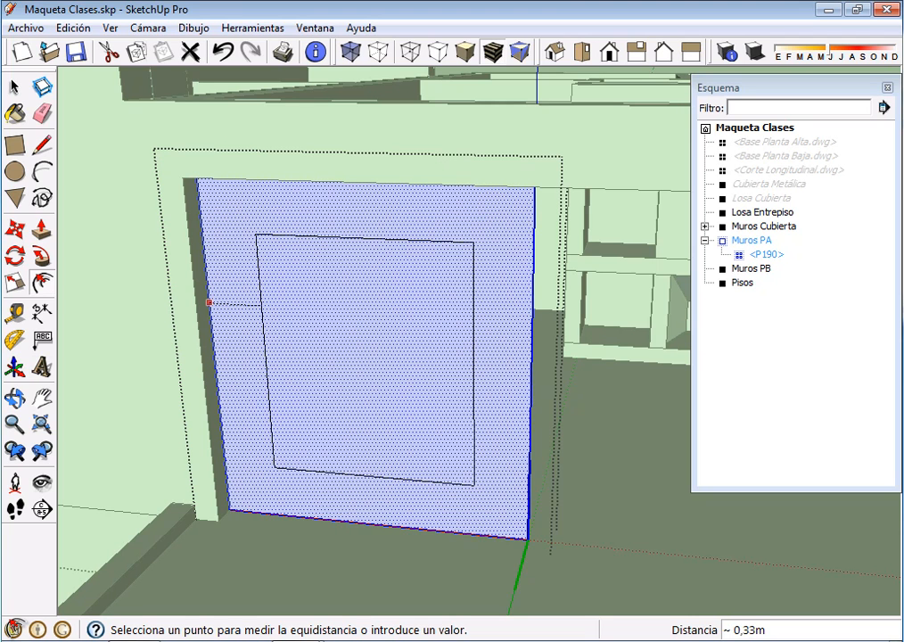
pyautogui.write(',03')
pyautogui.press('Return')
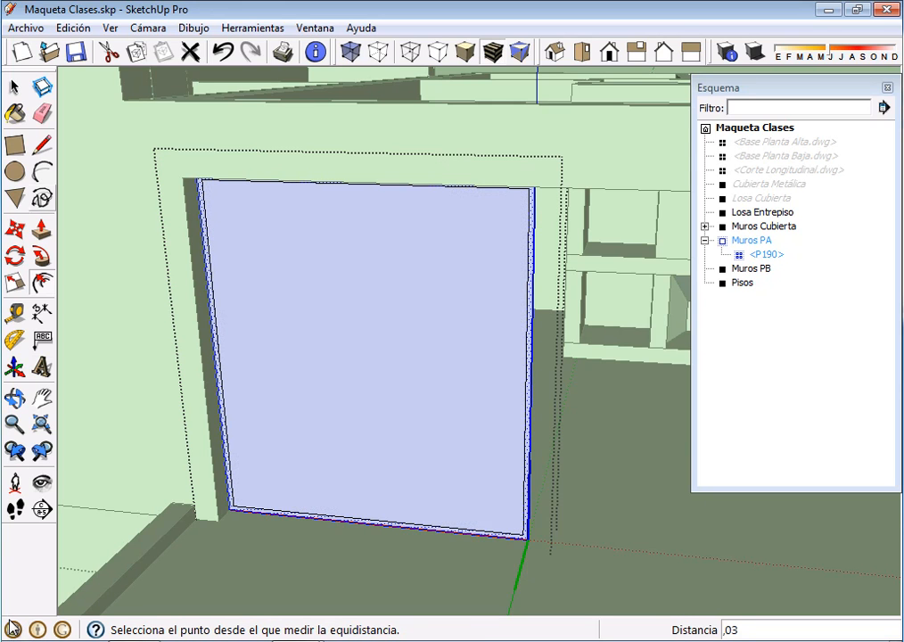
pyautogui.click(14, 86)
pyautogui.click(366, 348)
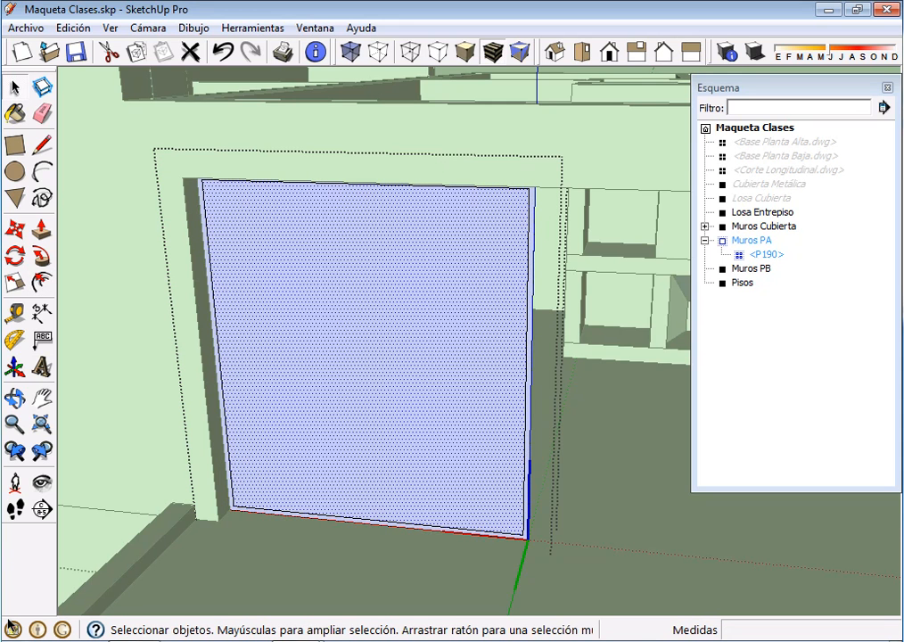
pyautogui.press('Delete')
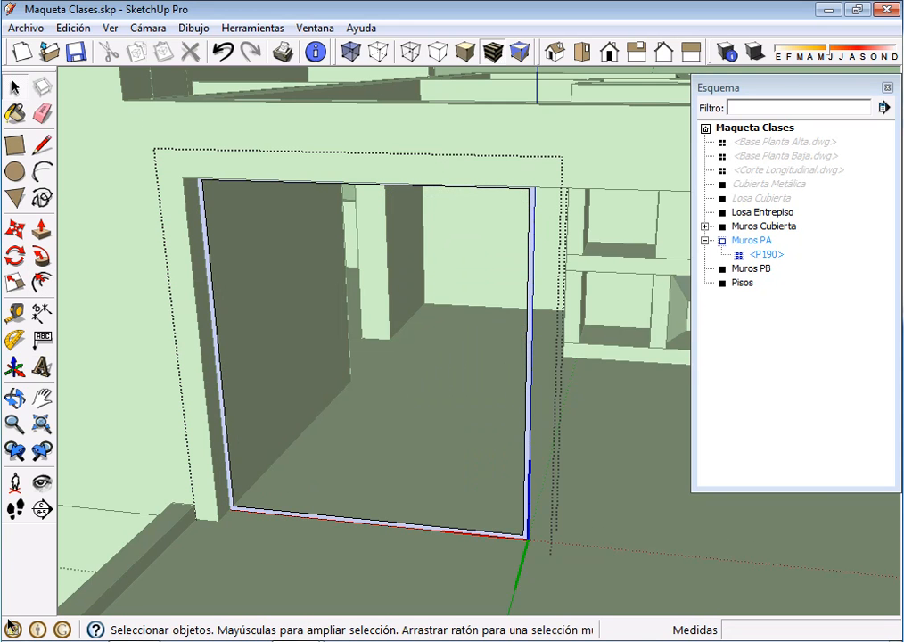
# Extrude the frame's face outward 0.15 m with Push/Pull, flush with the wall's outer face
pyautogui.scroll(-2, 317, 383)
pyautogui.scroll(3, 283, 468)
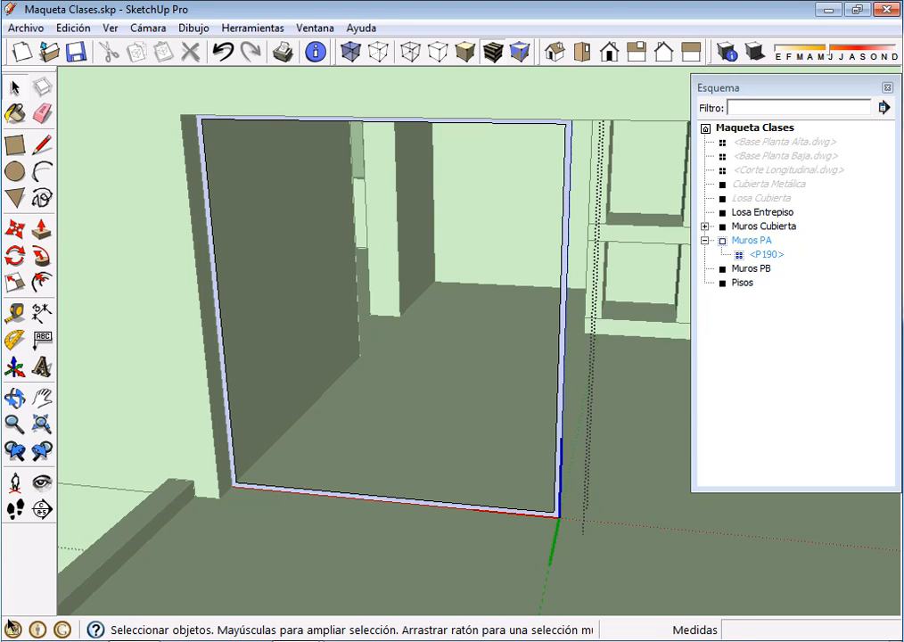
pyautogui.click(42, 230)
pyautogui.scroll(3, 171, 436)
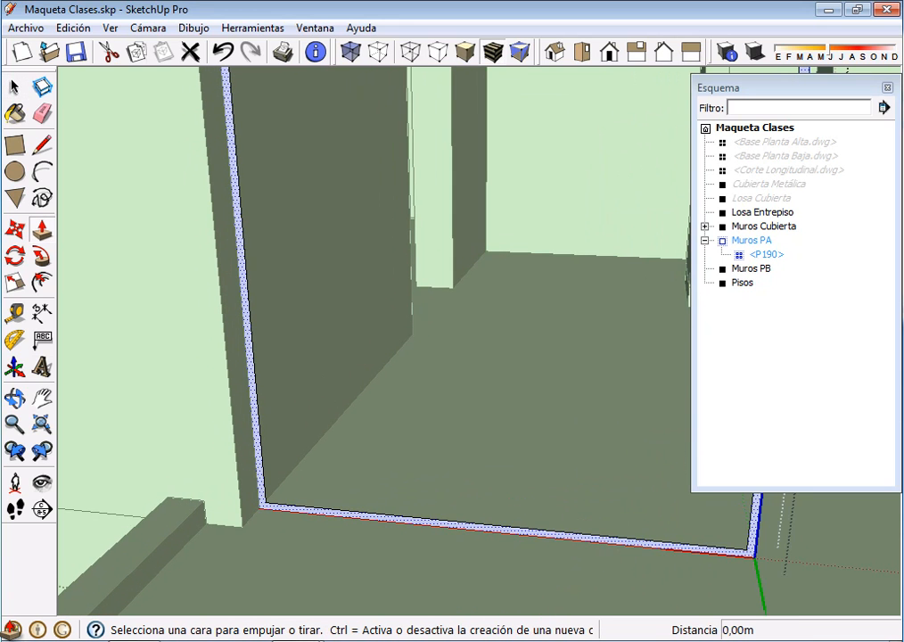
pyautogui.click(262, 504)
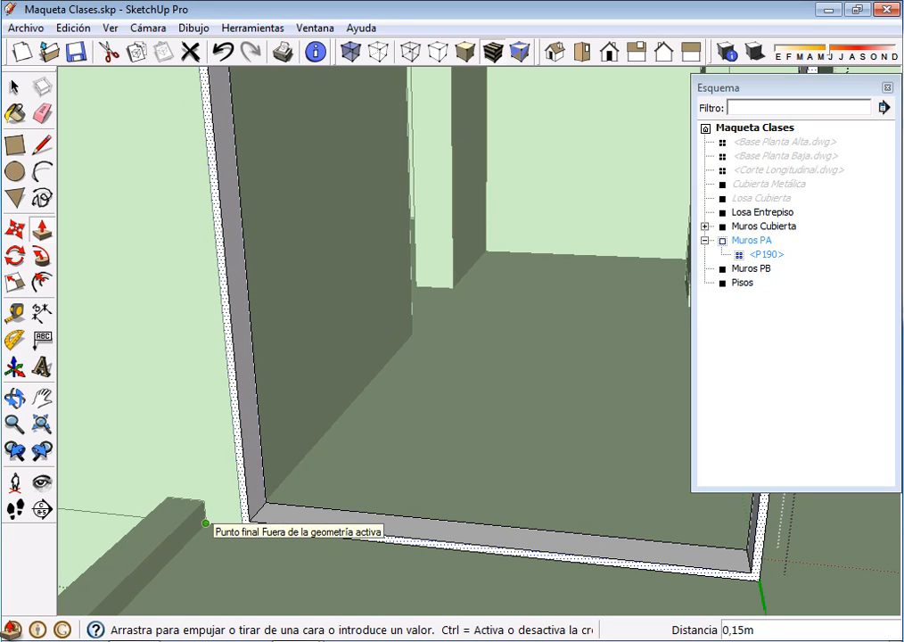
pyautogui.click(206, 523)
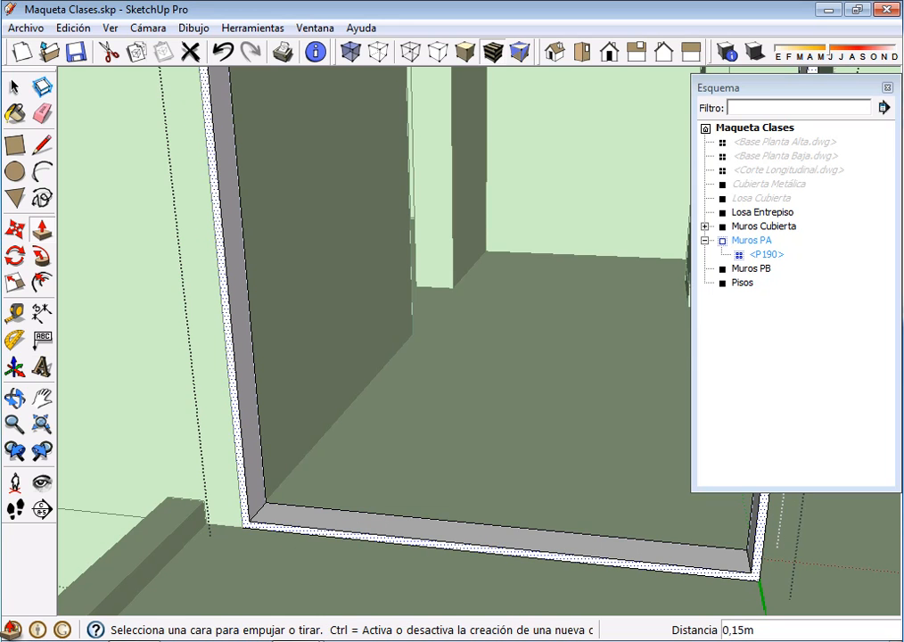
# Turn all of the extruded frame's geometry into a component named "Marco P190", replacing the existing definition of that name
pyautogui.scroll(-5, 370, 496)
pyautogui.moveTo(372, 492); pyautogui.dragTo(387, 453, button='middle')
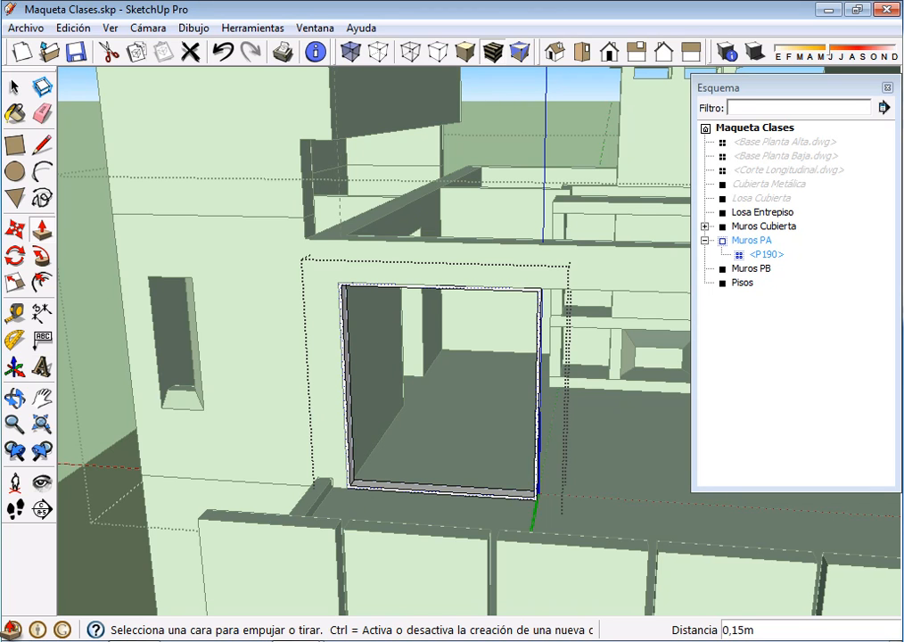
pyautogui.scroll(5, 533, 417)
pyautogui.moveTo(534, 417); pyautogui.dragTo(503, 421, button='middle')
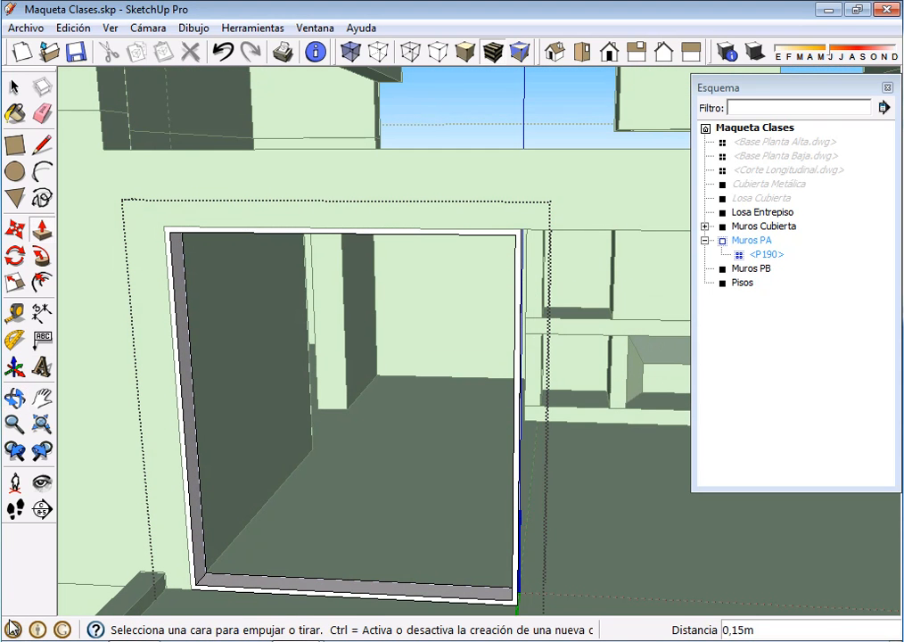
pyautogui.scroll(-1, 632, 264)
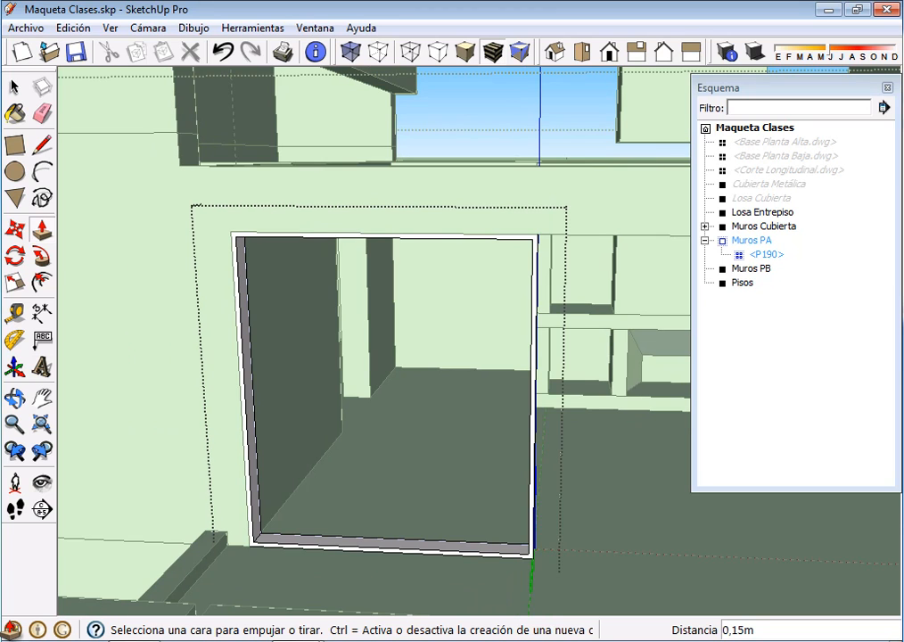
pyautogui.click(15, 86)
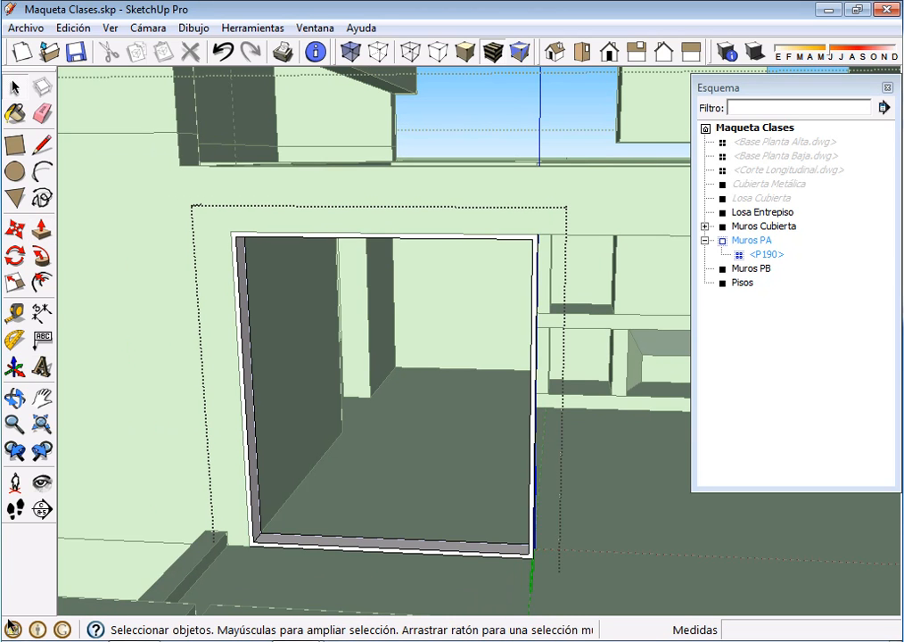
pyautogui.hotkey('ctrl', 'a')
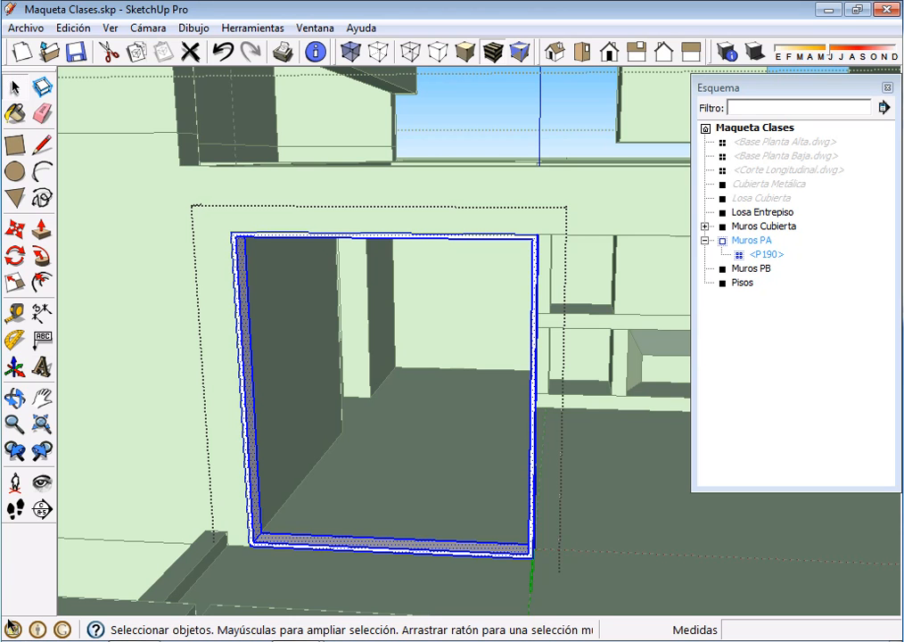
pyautogui.rightClick(247, 327)
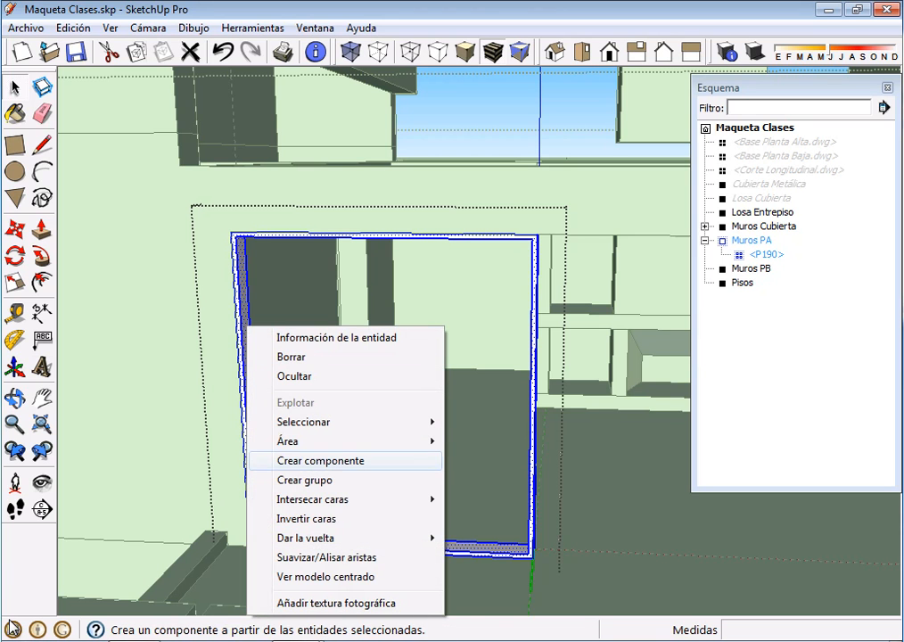
pyautogui.click(320, 460)
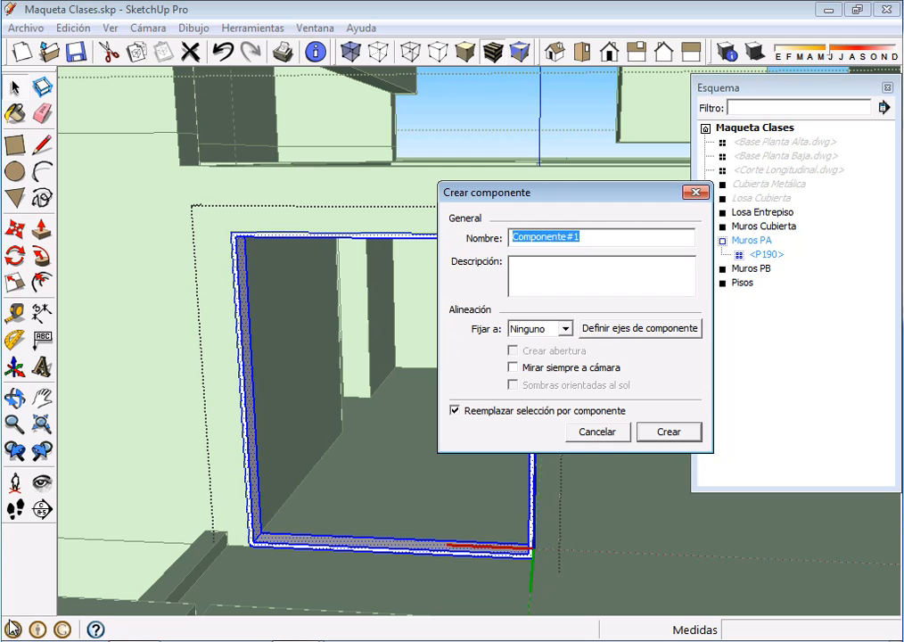
pyautogui.write('Marco')
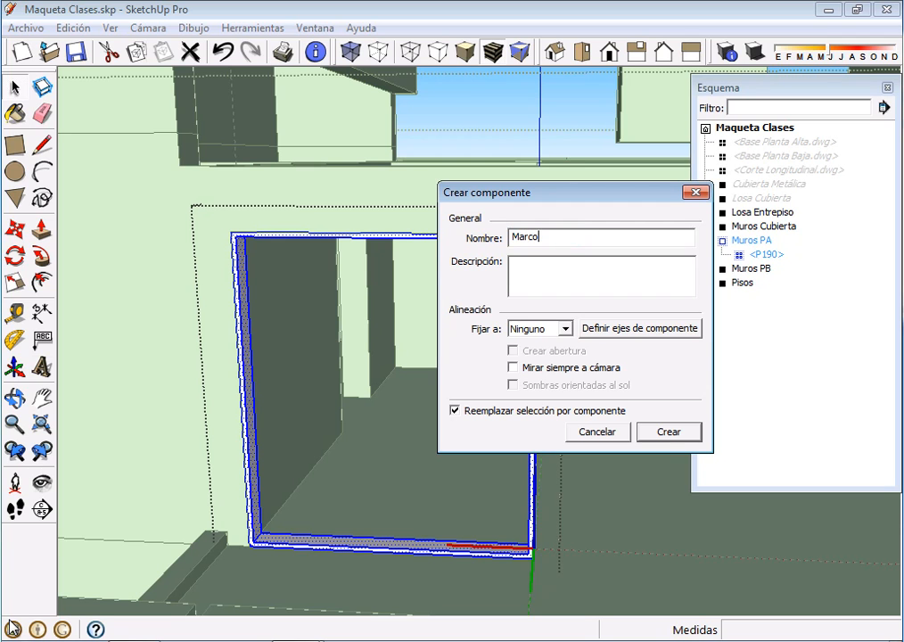
pyautogui.write(' P190')
pyautogui.press('Return')
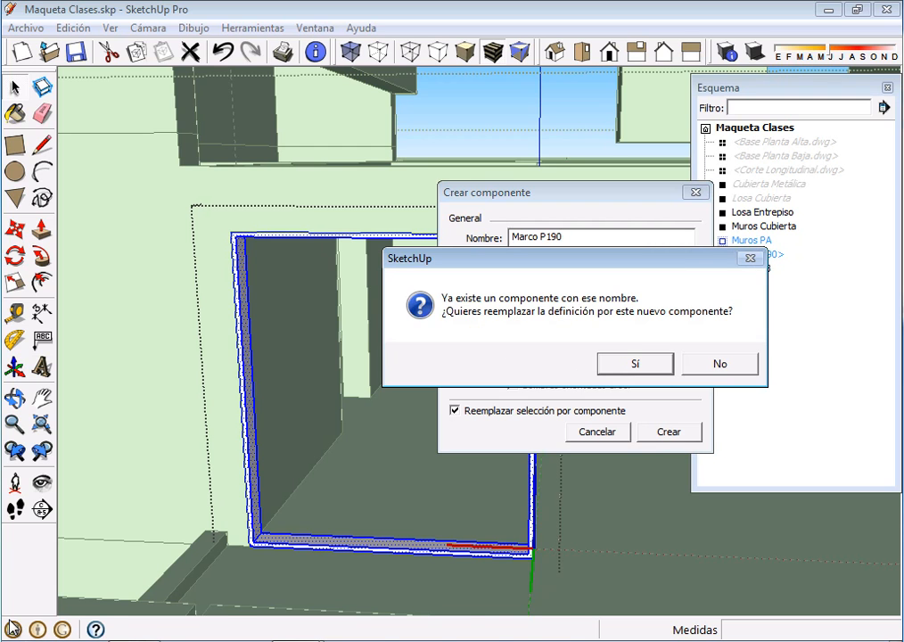
pyautogui.press('Return')
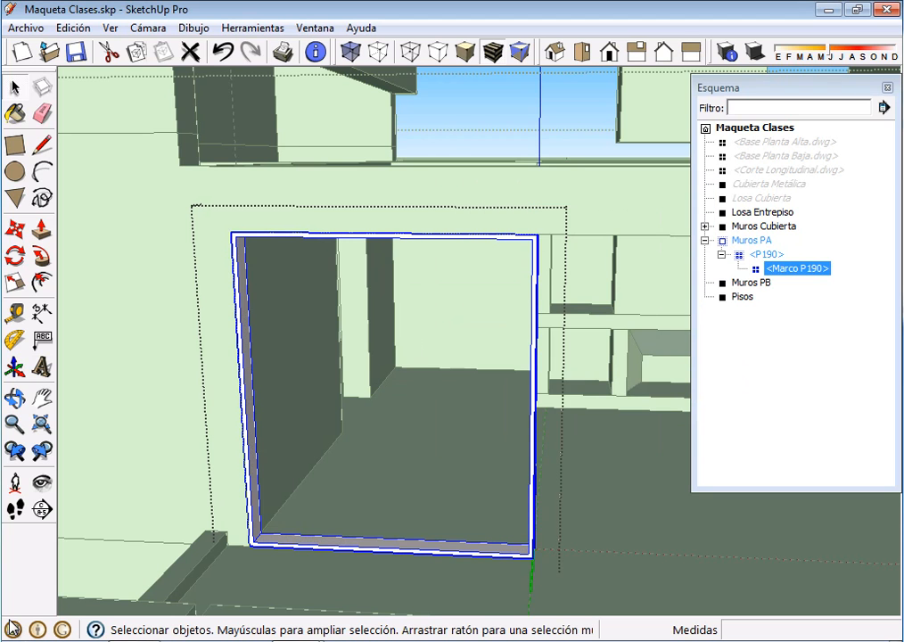
# Inside P190, draw a 0.92 m by 2.04 m rectangle from the frame's inner upper-left back corner to its lower inner edge's midpoint
pyautogui.press('Escape')
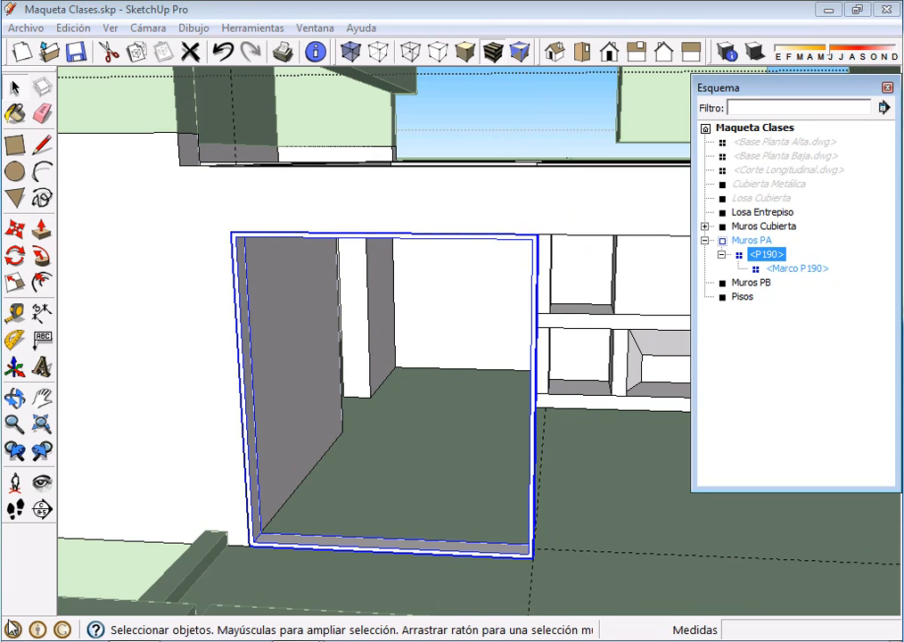
pyautogui.press('Down')
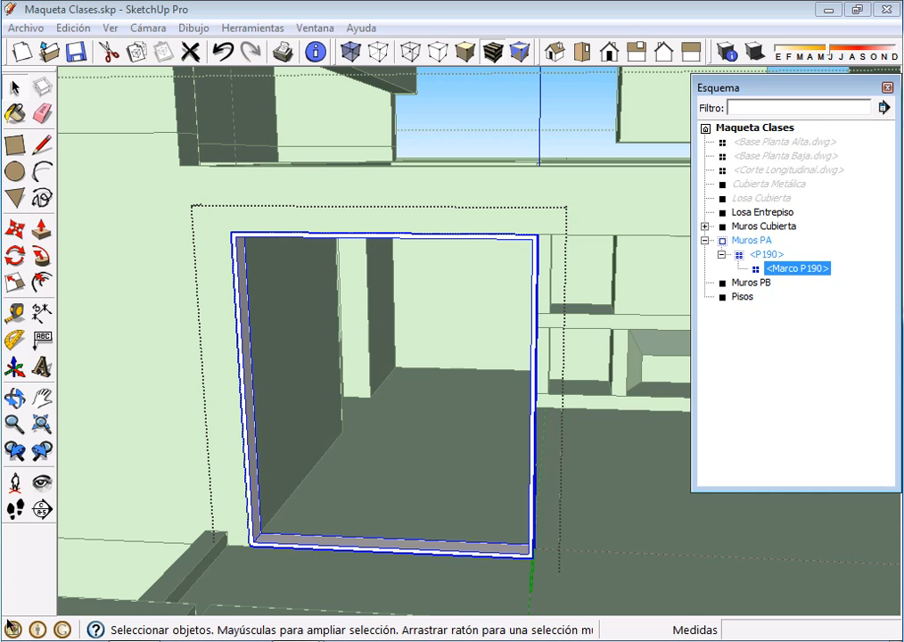
pyautogui.moveTo(377, 499)
pyautogui.mouseDown(button='middle')
pyautogui.moveTo(381, 383)
pyautogui.moveTo(376, 450)
pyautogui.mouseUp(button='middle')
pyautogui.scroll(1, 377, 453)
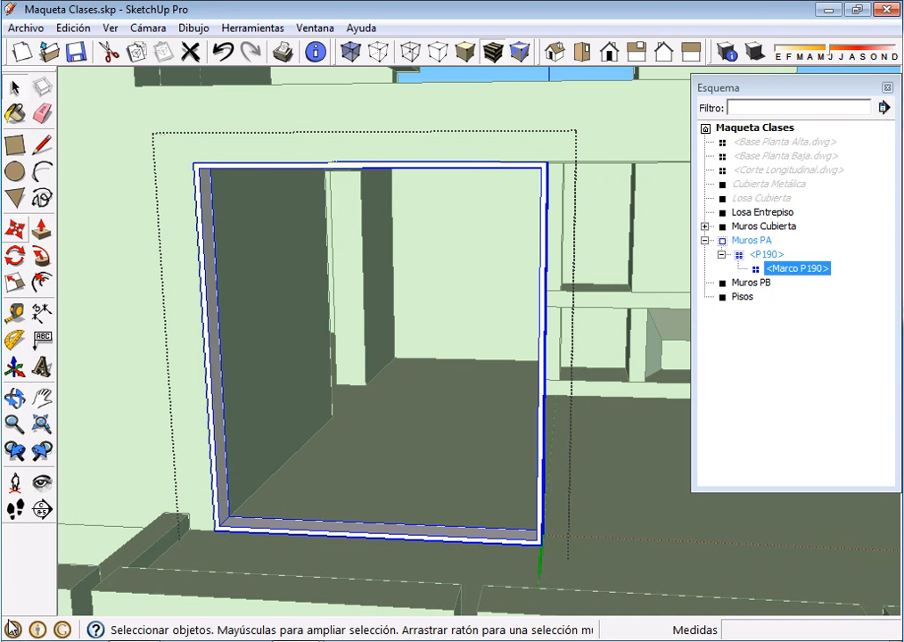
pyautogui.click(14, 145)
pyautogui.moveTo(376, 450); pyautogui.dragTo(376, 392, button='middle')
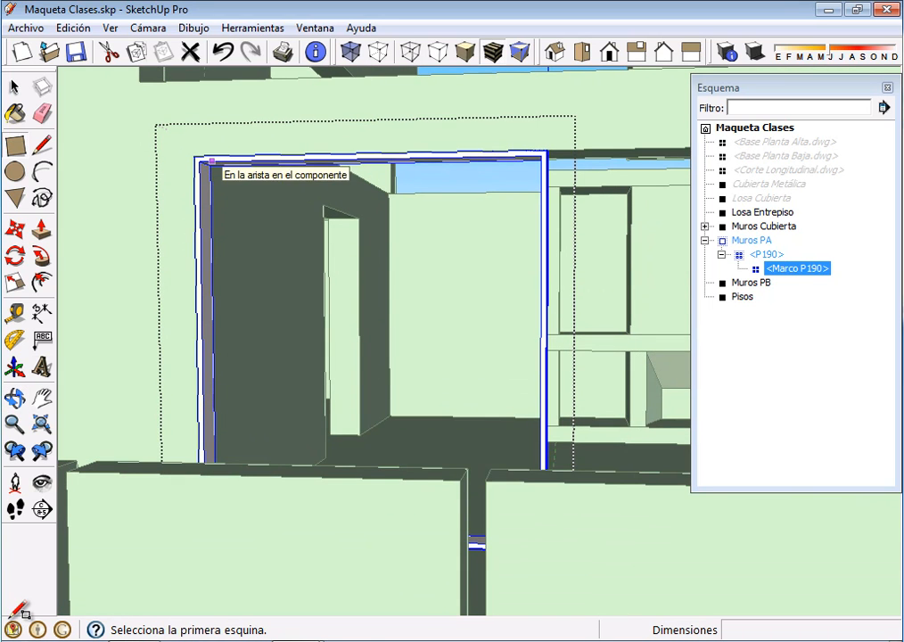
pyautogui.scroll(3, 227, 184)
pyautogui.click(198, 153)
pyautogui.scroll(-3, 311, 289)
pyautogui.moveTo(311, 291); pyautogui.dragTo(329, 422, button='middle')
pyautogui.scroll(-1, 329, 422)
pyautogui.keyDown('shift'); pyautogui.moveTo(623, 505); pyautogui.dragTo(611, 376, button='middle'); pyautogui.keyUp('shift')
pyautogui.moveTo(327, 383); pyautogui.dragTo(337, 500, button='middle')
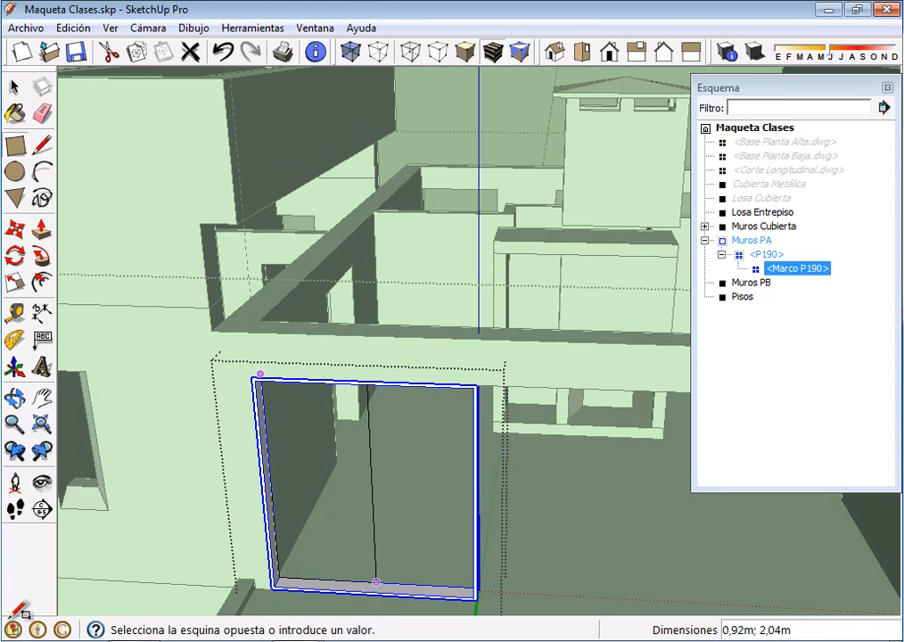
pyautogui.click(376, 581)
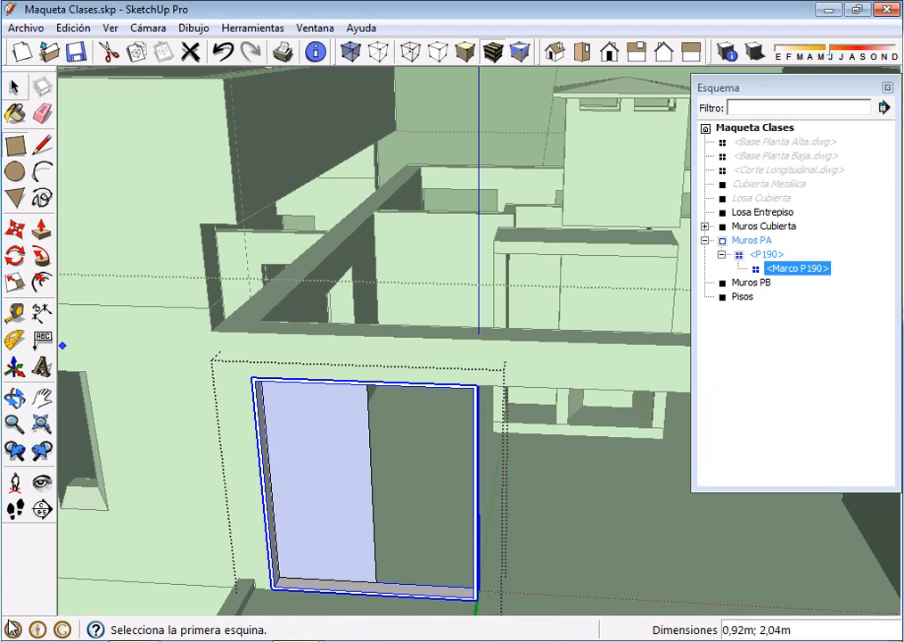
# Turn the new half-width rectangle and its edges into a component named "Hoja P190", replacing the existing definition of that name
pyautogui.click(14, 86)
pyautogui.doubleClick(319, 481)
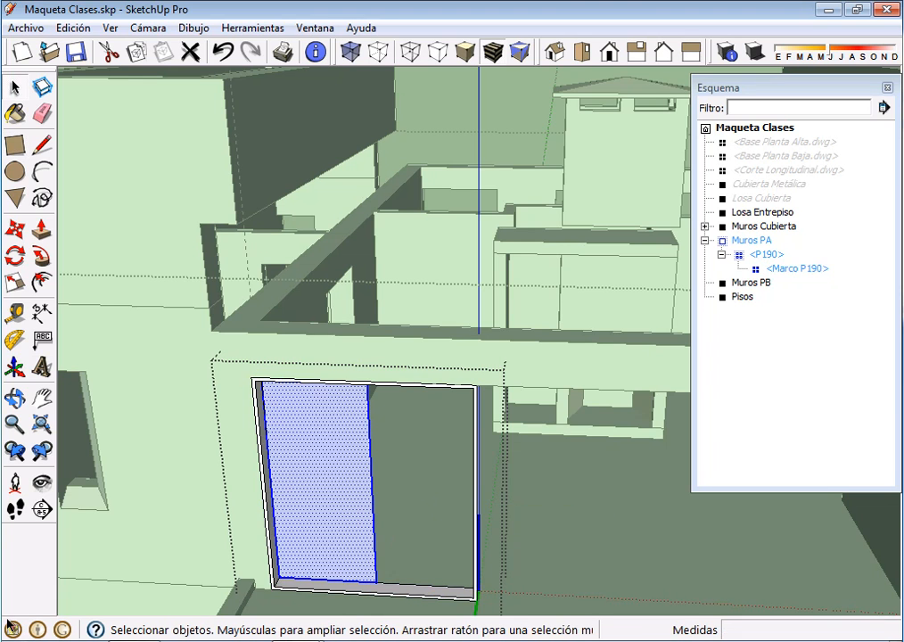
pyautogui.rightClick(349, 539)
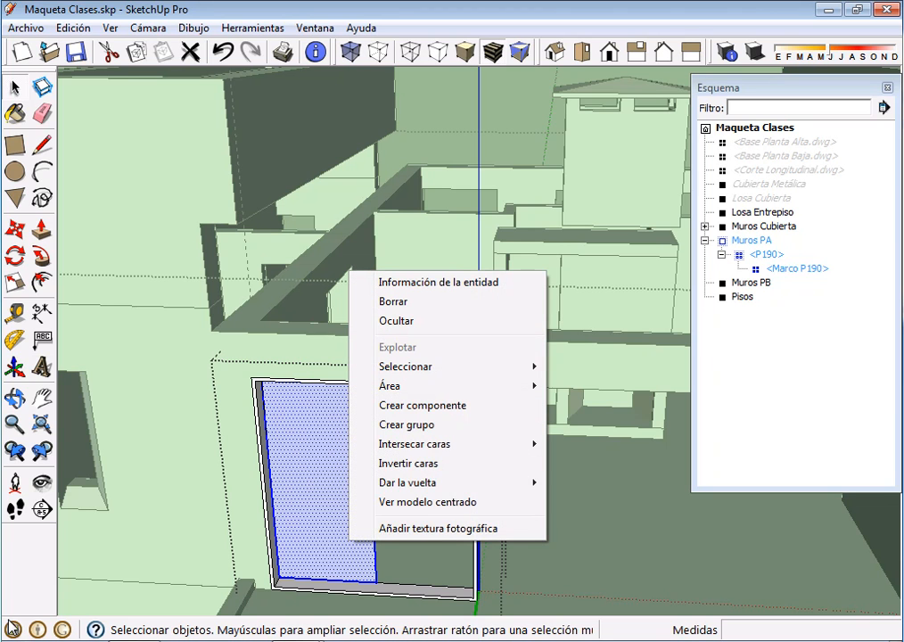
pyautogui.click(422, 405)
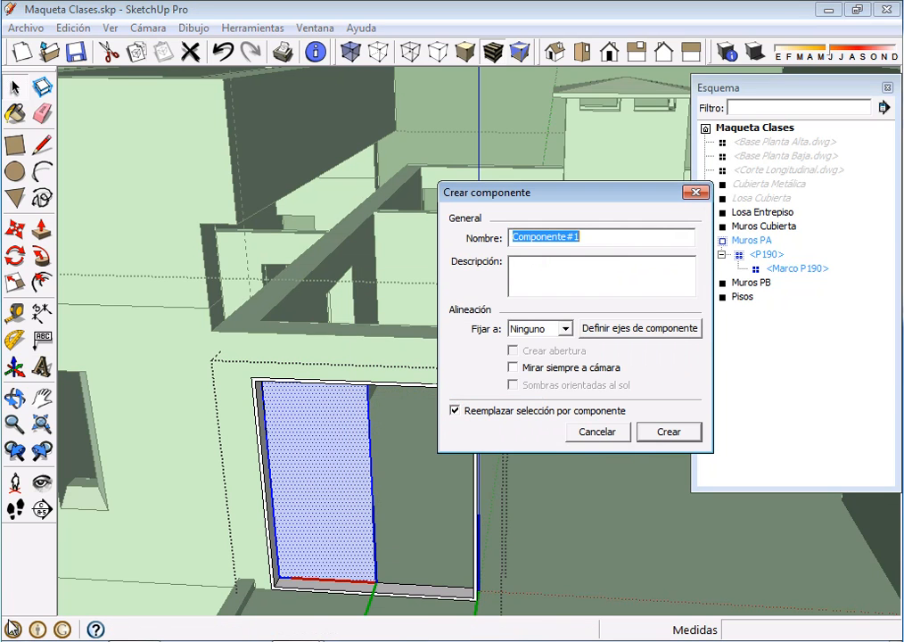
pyautogui.write('Hoj')
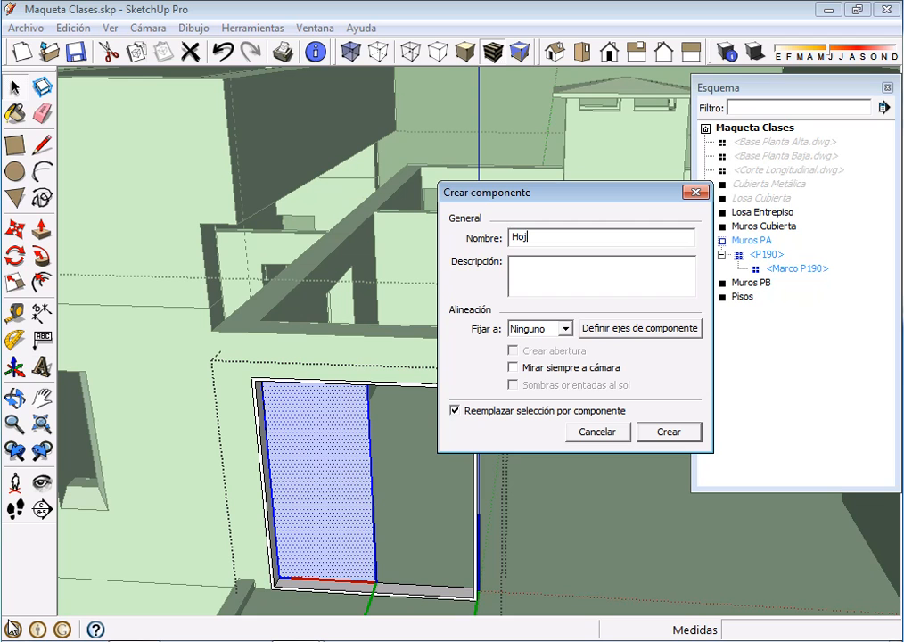
pyautogui.write('a P190')
pyautogui.press('Return')
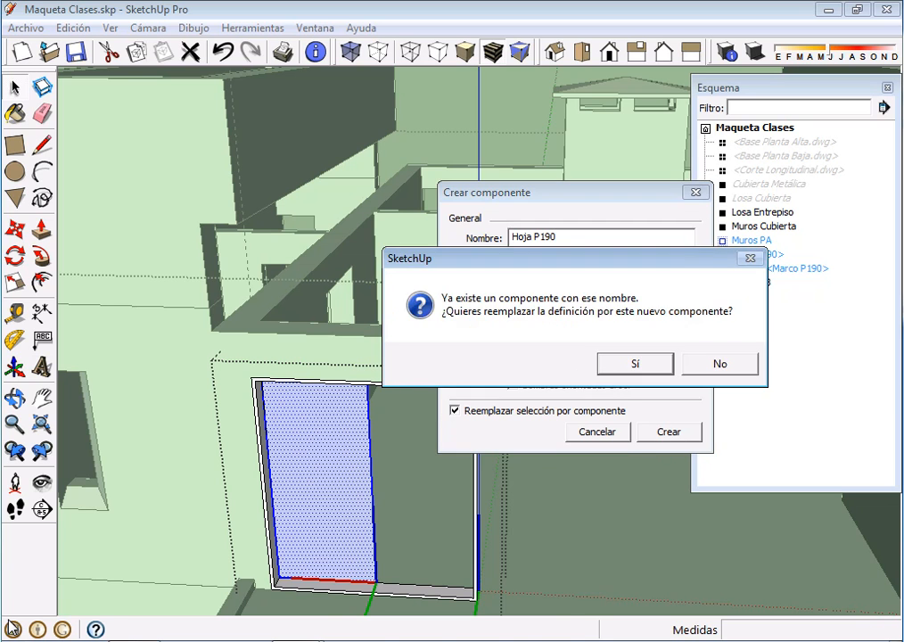
pyautogui.press('Return')
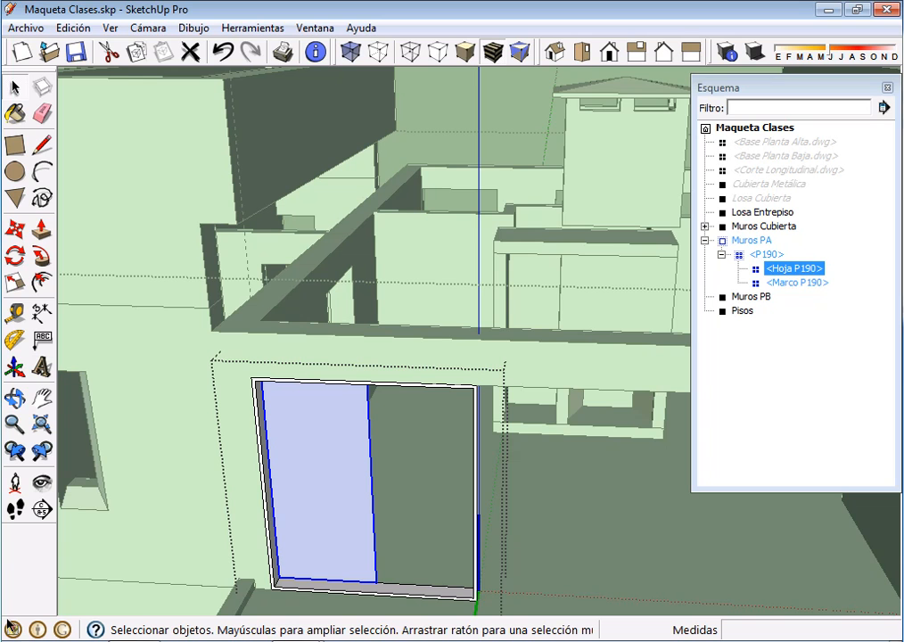
# Highlight P190, Marco P190 and Hoja P190 in turn to review the door's nested components, ending with the leaf selected
pyautogui.press('Escape')
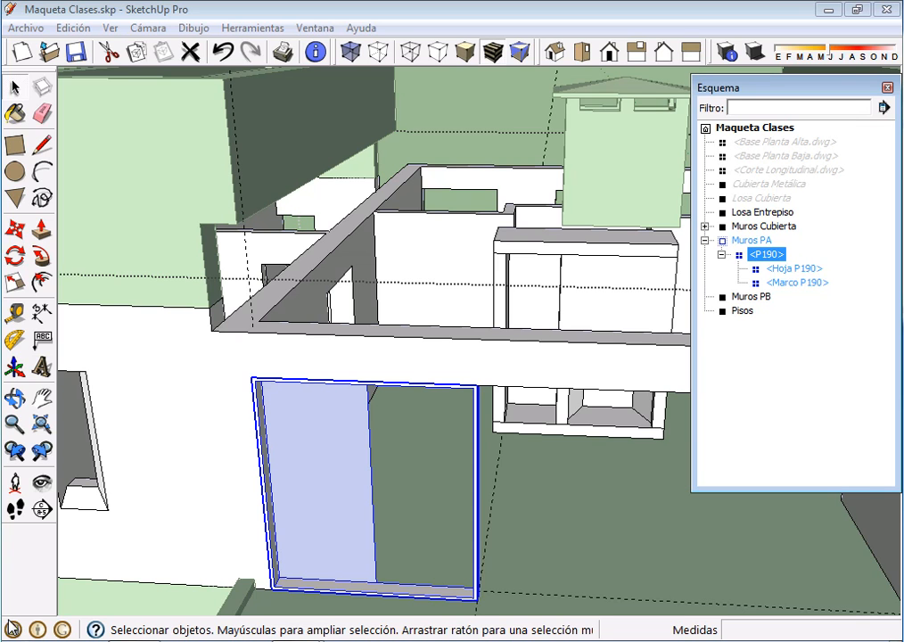
pyautogui.click(796, 283)
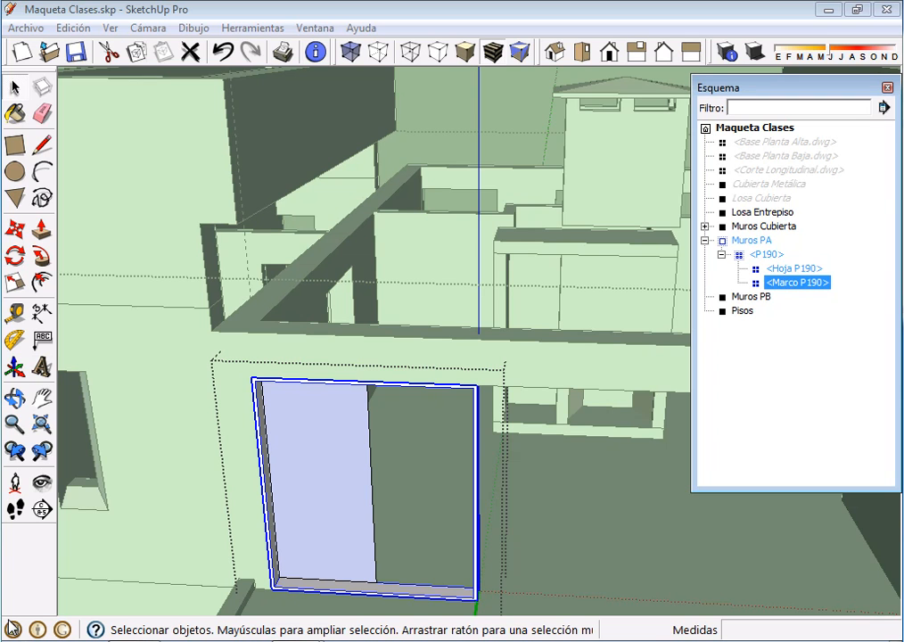
pyautogui.press('Up')
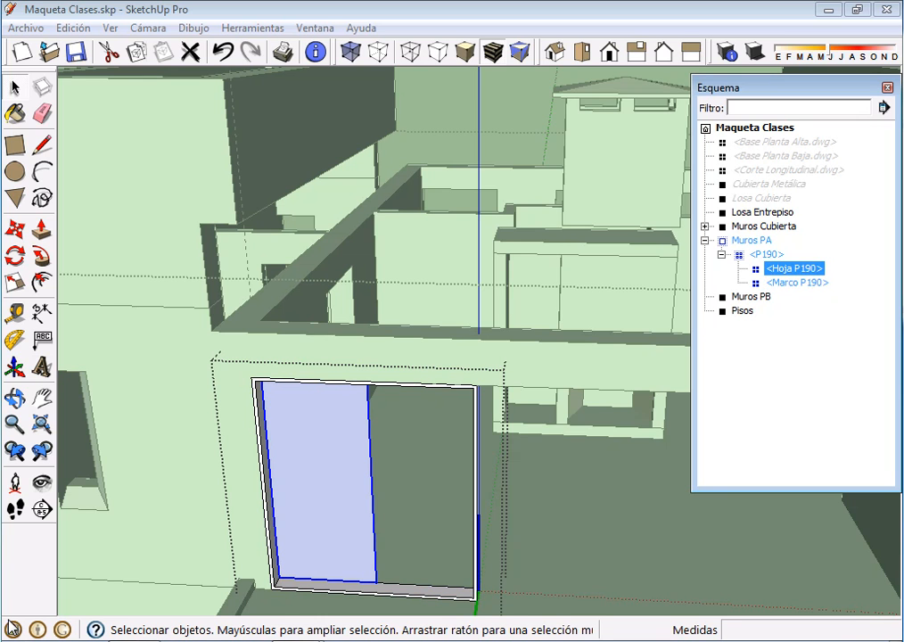
pyautogui.hotkey('ctrl', 't')
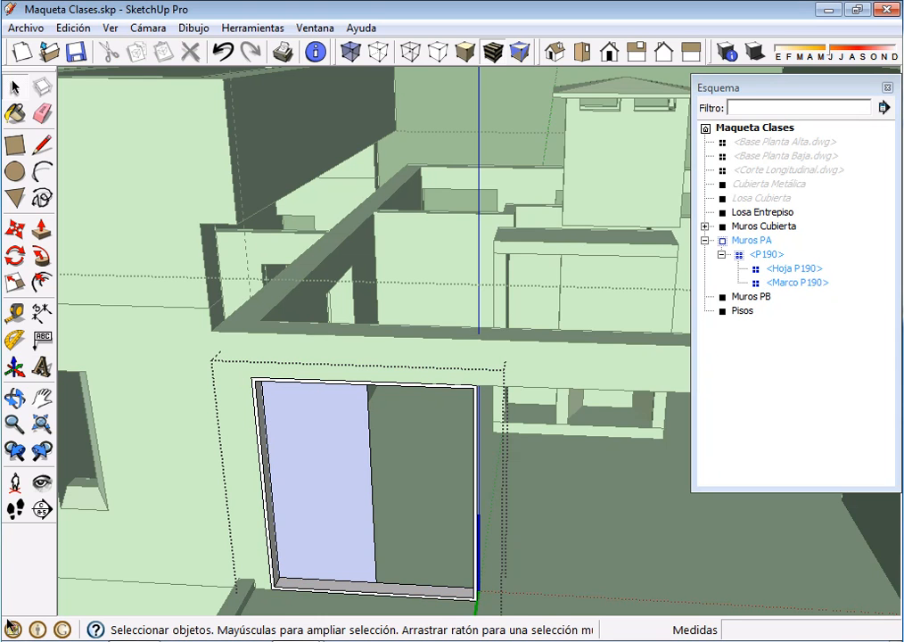
pyautogui.scroll(2, 308, 537)
pyautogui.moveTo(307, 537); pyautogui.dragTo(382, 527, button='middle')
pyautogui.scroll(1, 343, 513)
pyautogui.click(326, 472)
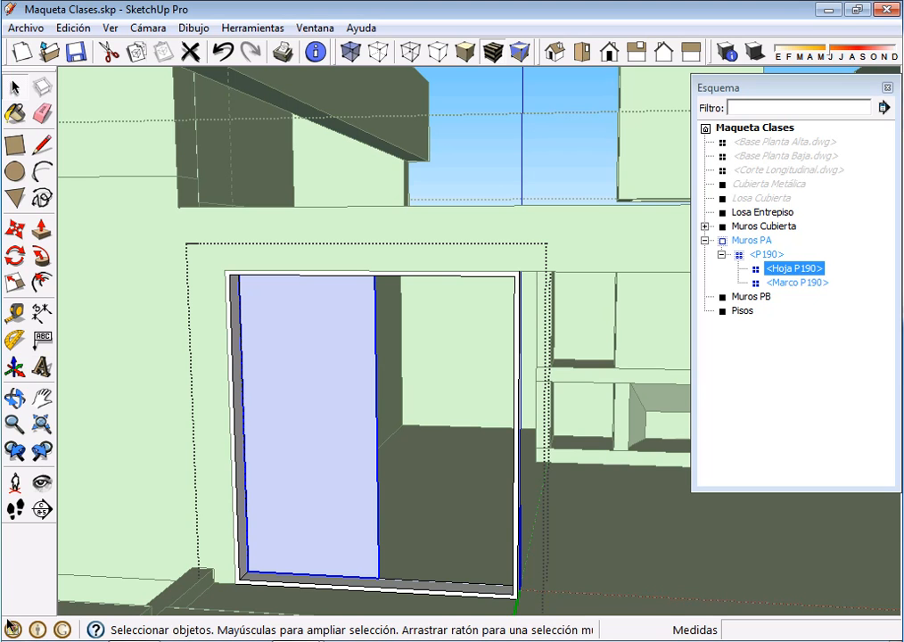
pyautogui.moveTo(343, 477); pyautogui.dragTo(298, 534, button='middle')
pyautogui.scroll(2, 315, 532)
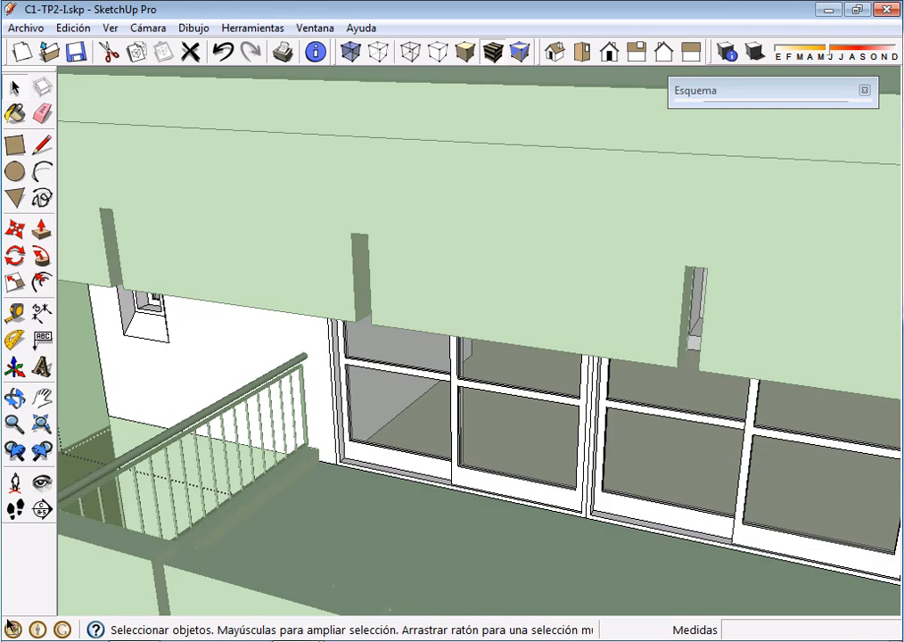
# Switch to the C1-TP2-I.skp model and measure the width of the sliding leaf's vertical stile at the door's middle
pyautogui.click(285, 615)
pyautogui.scroll(5, 464, 454)
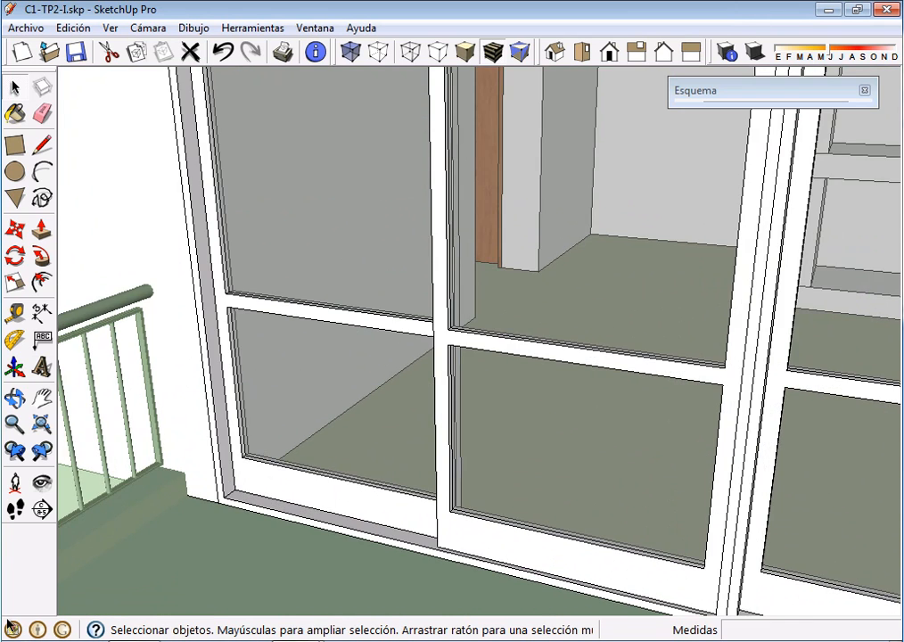
pyautogui.click(15, 312)
pyautogui.click(441, 497)
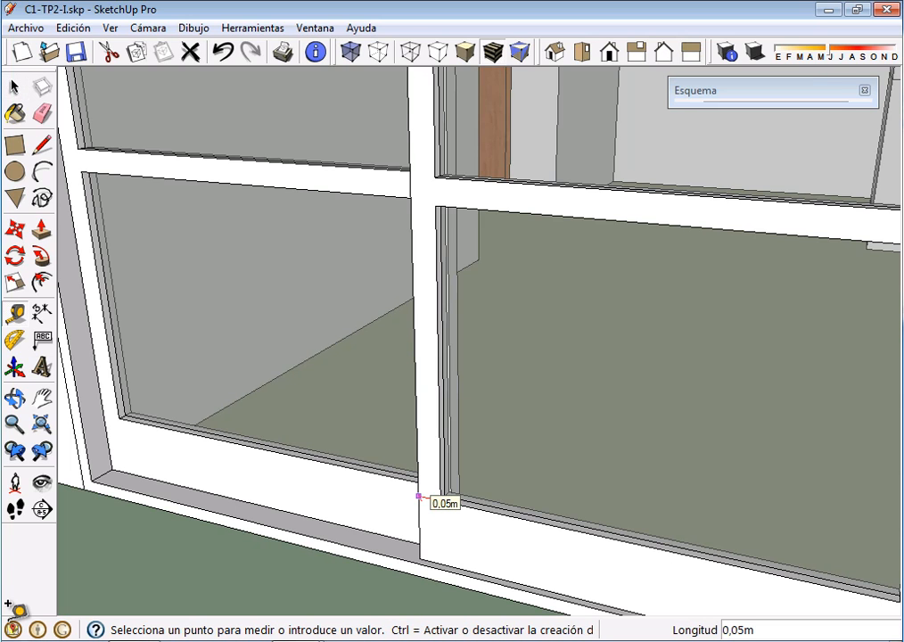
pyautogui.click(418, 495)
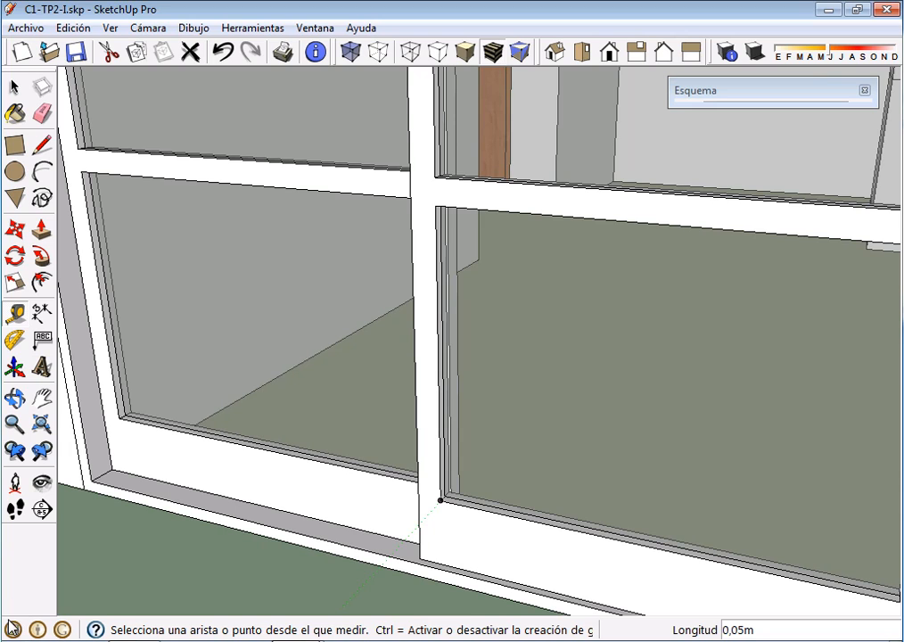
# Back in Maqueta Clases.skp, open Hoja P190 for editing and move its free vertical edge 0.025 m outward to widen the leaf
pyautogui.click(297, 640)
pyautogui.click(294, 588)
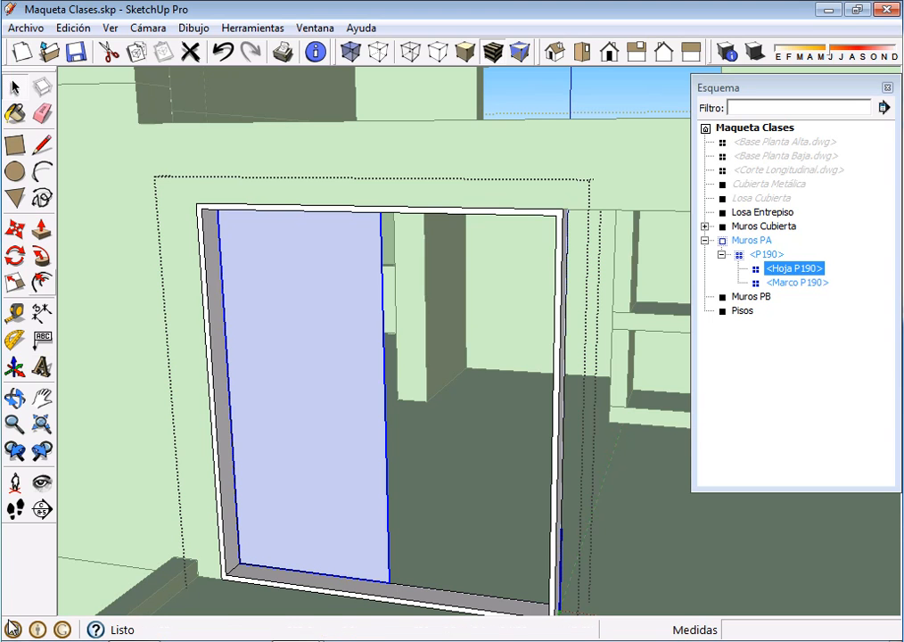
pyautogui.press('Return')
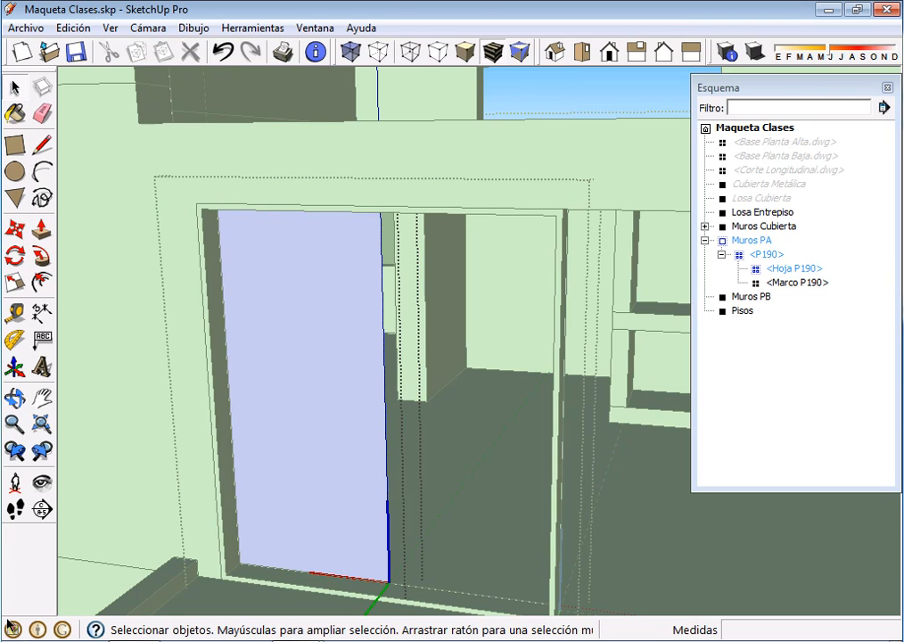
pyautogui.click(384, 357)
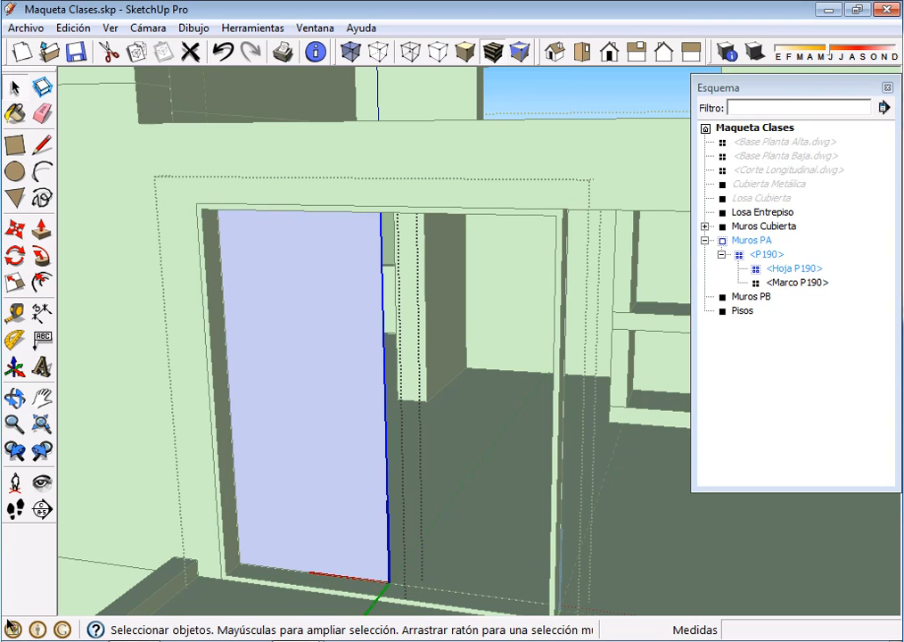
pyautogui.press('t')
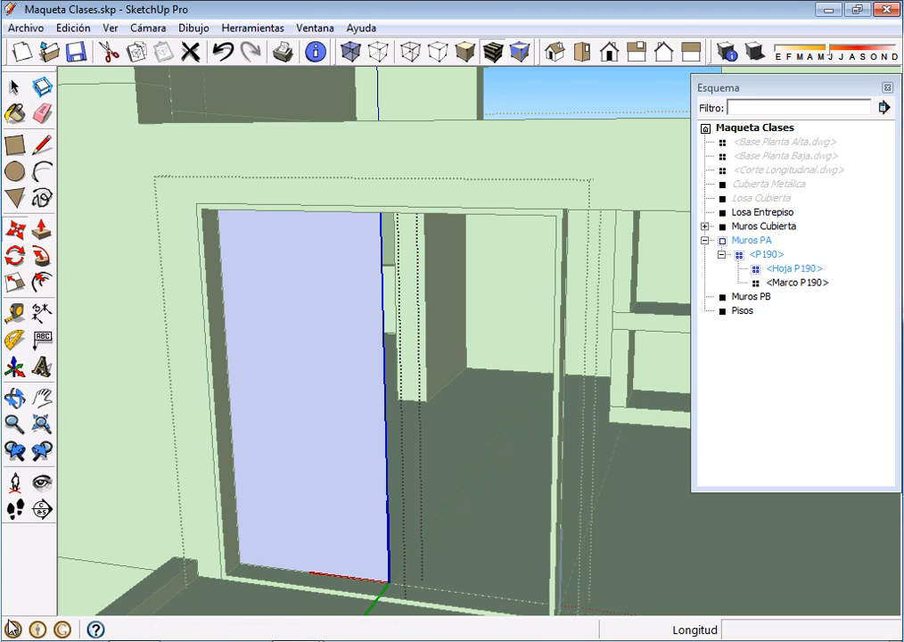
pyautogui.click(388, 582)
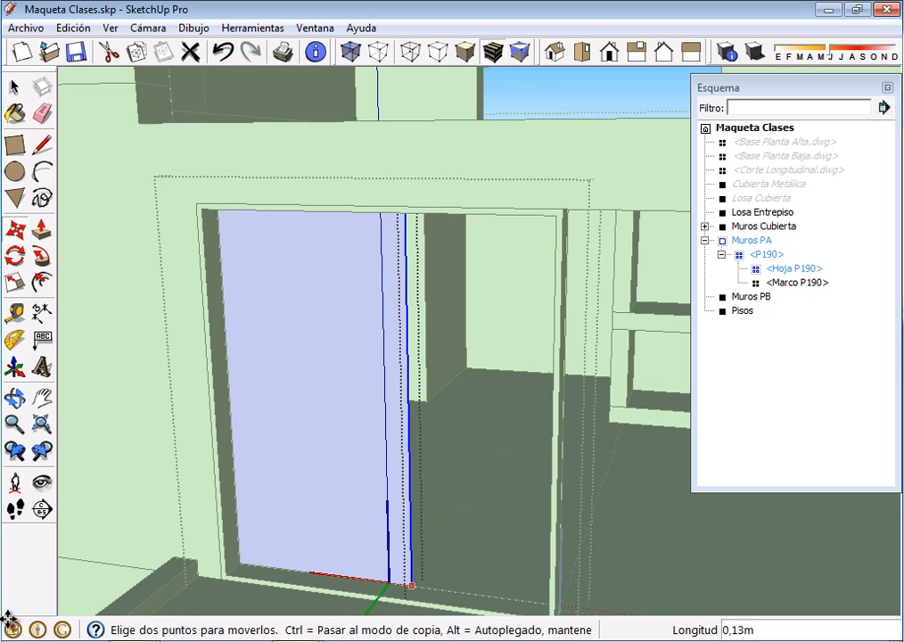
pyautogui.write(',025')
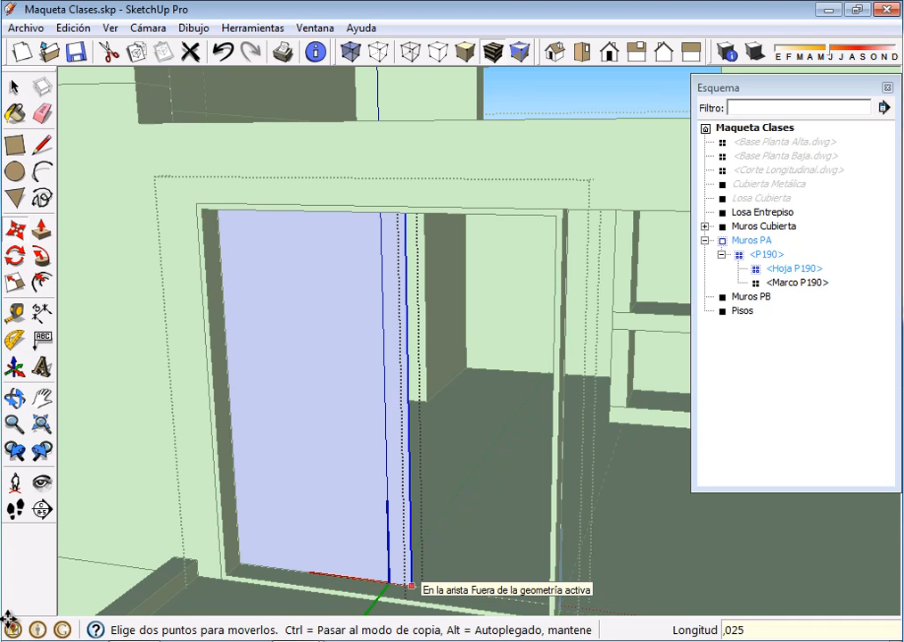
pyautogui.press('Return')
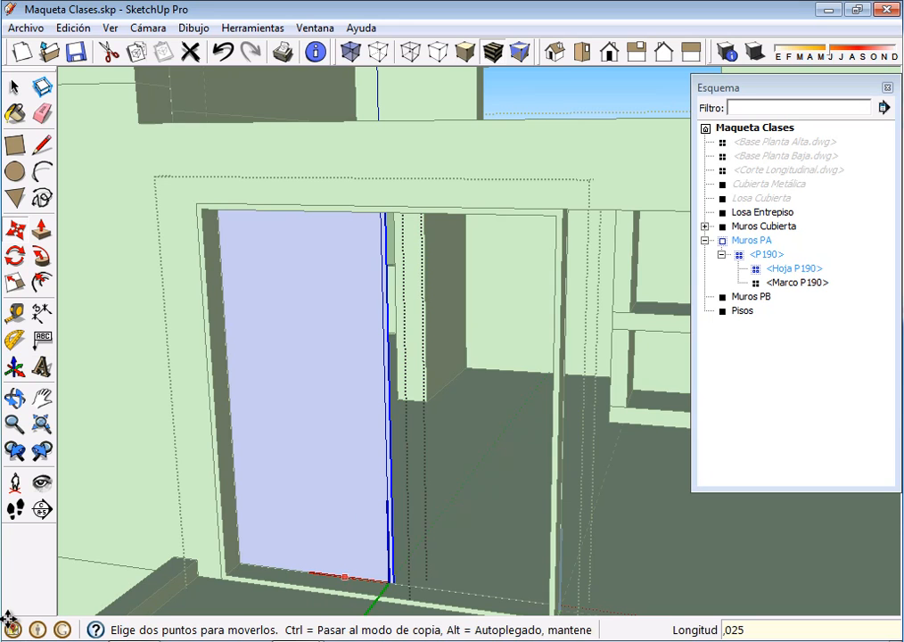
pyautogui.scroll(4, 381, 505)
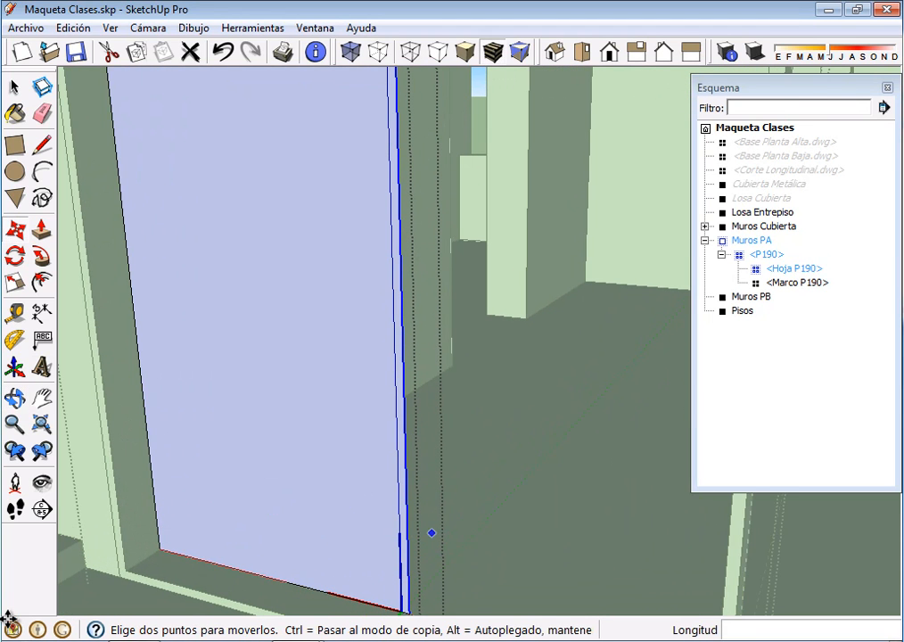
pyautogui.press('space')
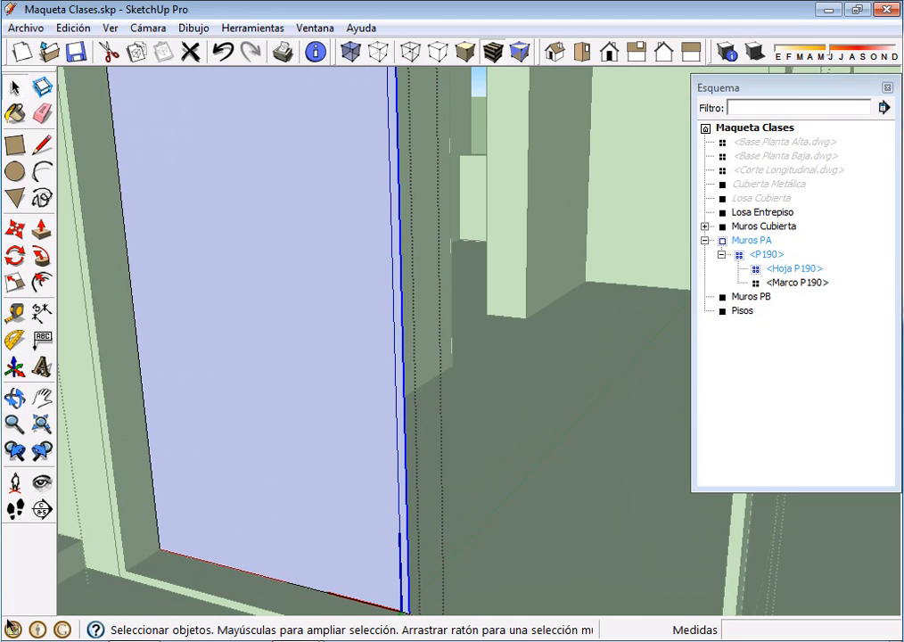
# Select the leaf's geometry and inspect its widened face within the frame
pyautogui.hotkey('ctrl', 'a')
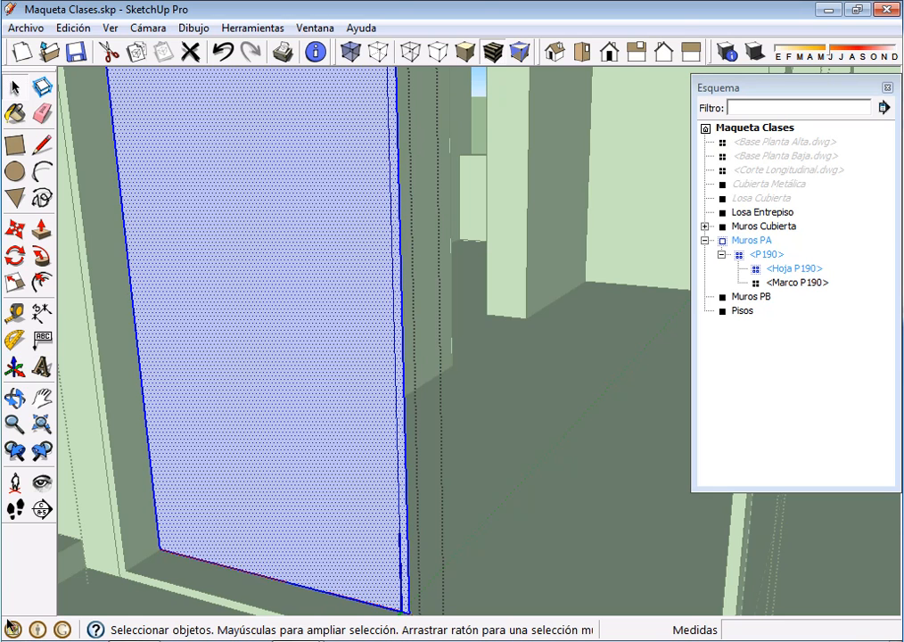
pyautogui.click(294, 383)
pyautogui.scroll(-4, 501, 465)
pyautogui.moveTo(500, 465); pyautogui.dragTo(478, 421, button='middle')
pyautogui.scroll(1, 501, 517)
pyautogui.scroll(-2, 523, 474)
pyautogui.scroll(1, 499, 453)
pyautogui.scroll(-1, 489, 456)
pyautogui.scroll(1, 478, 421)
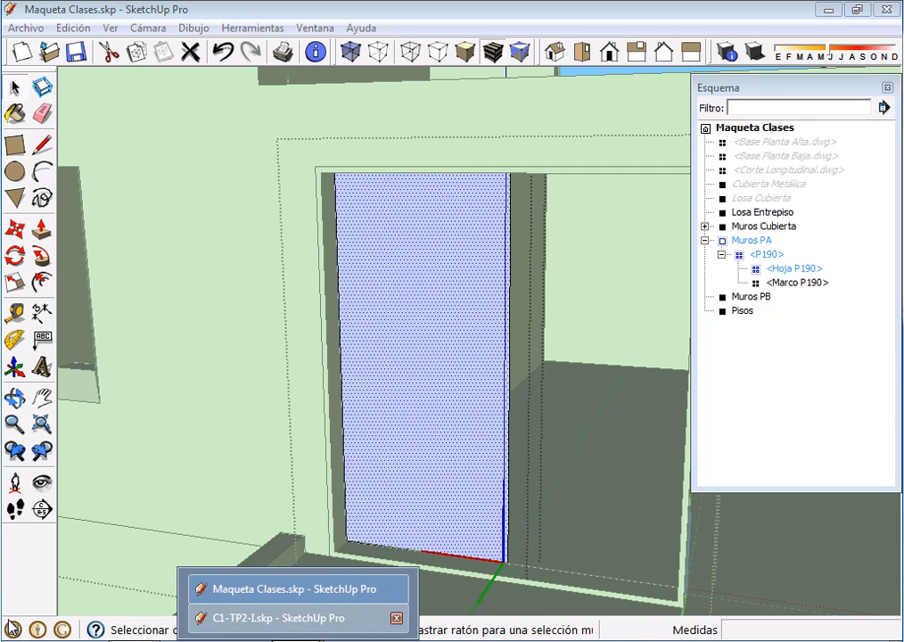
# In C1-TP2-I.skp, measure the sliding leaf's lower section and the height of its middle rail's upper edge above the leaf's bottom
pyautogui.click(267, 613)
pyautogui.scroll(-3, 383, 468)
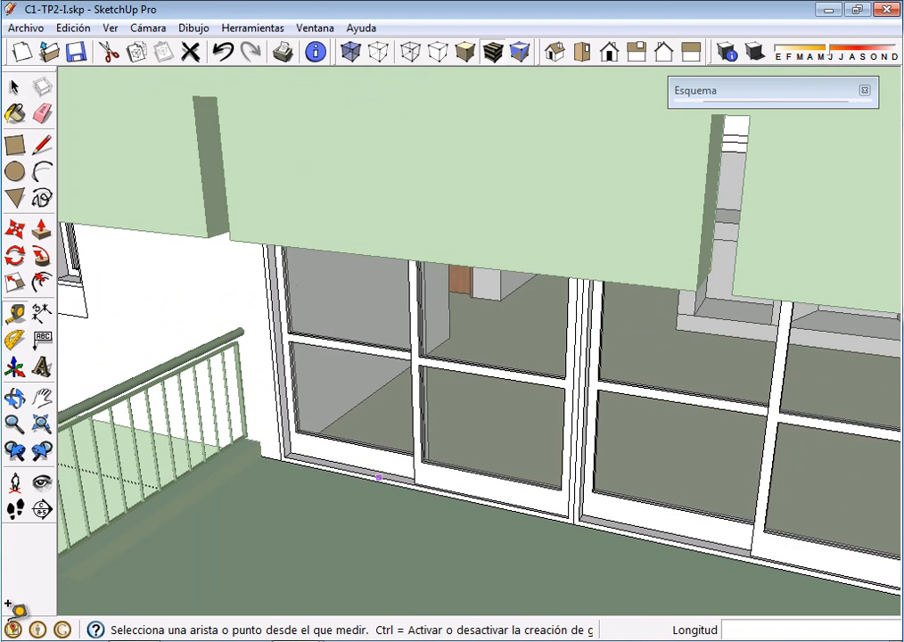
pyautogui.scroll(2, 379, 476)
pyautogui.click(465, 467)
pyautogui.scroll(1, 467, 502)
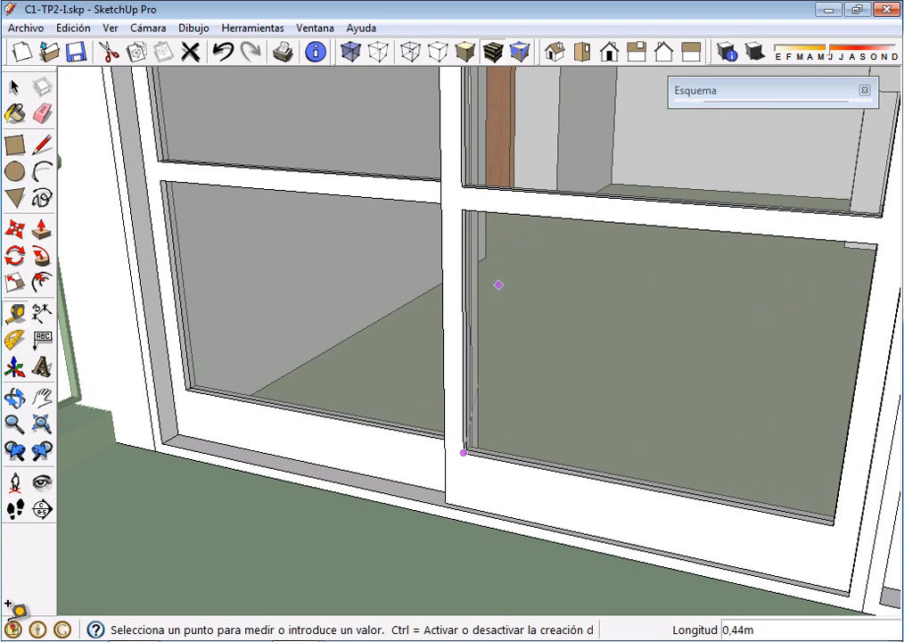
pyautogui.click(509, 279)
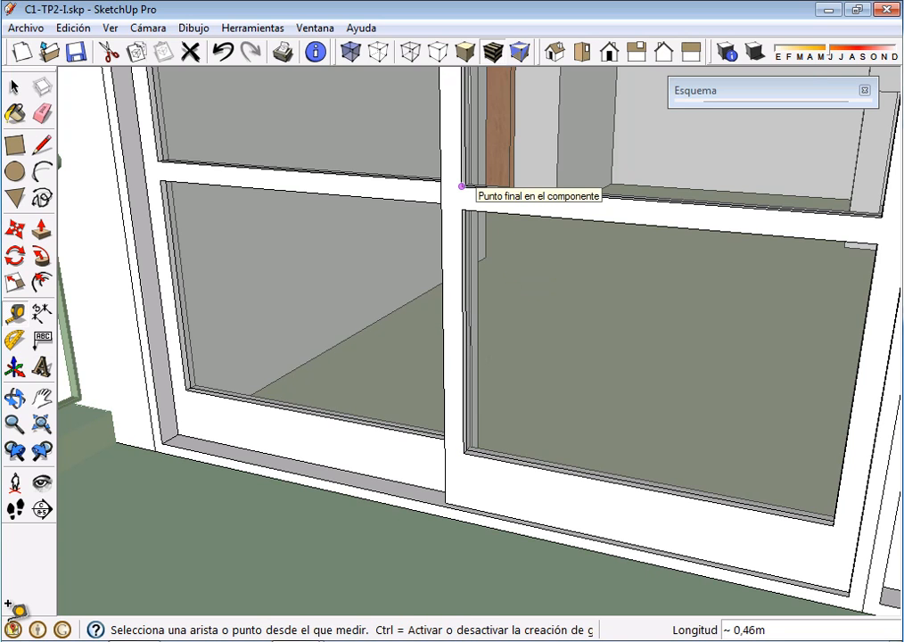
pyautogui.click(461, 186)
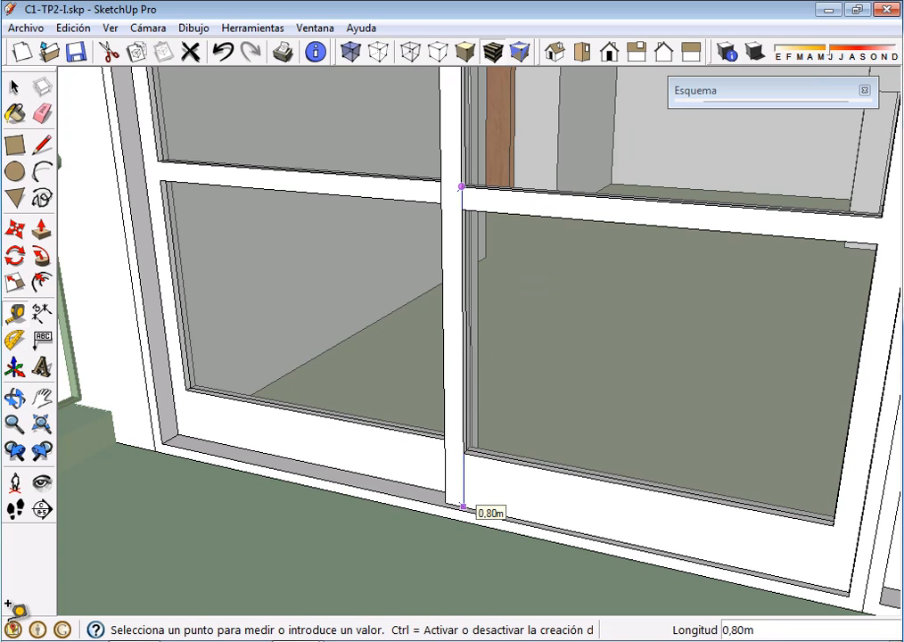
pyautogui.click(462, 506)
pyautogui.moveTo(463, 506); pyautogui.dragTo(315, 599, button='middle')
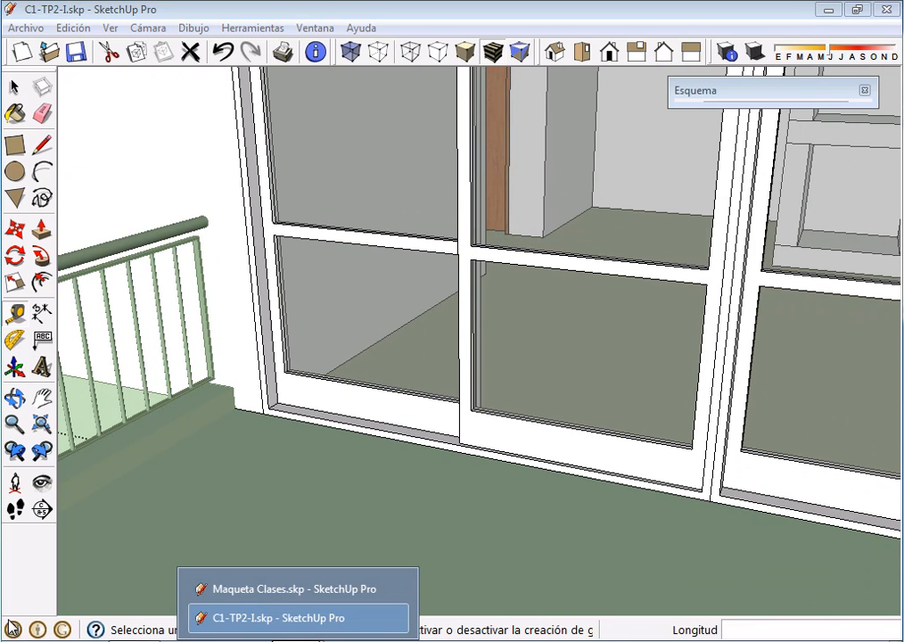
# Return to Maqueta Clases.skp and place a horizontal guide 0.15 m above the leaf's bottom edge
pyautogui.click(294, 586)
pyautogui.scroll(1, 401, 497)
pyautogui.middleClick(401, 496)
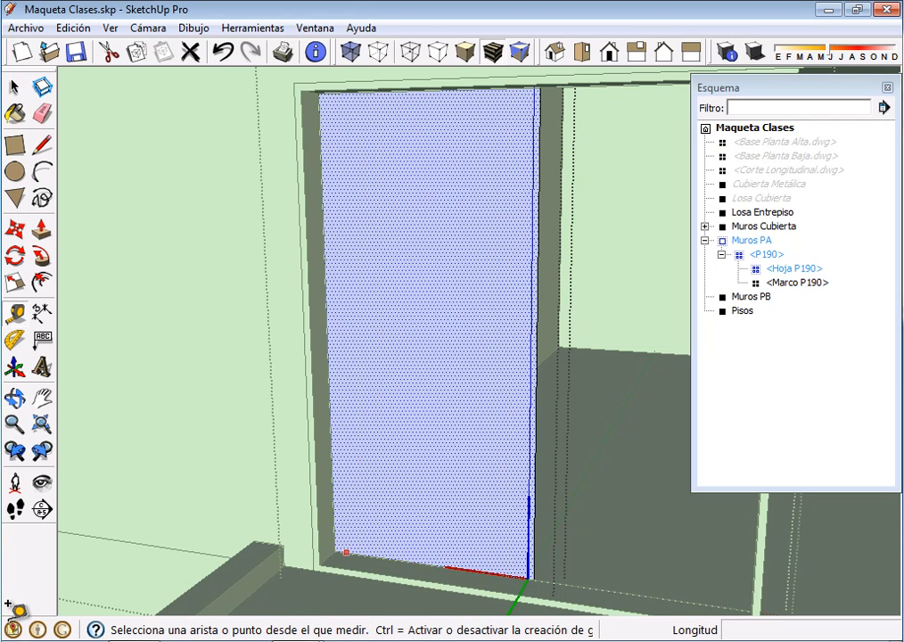
pyautogui.click(352, 553)
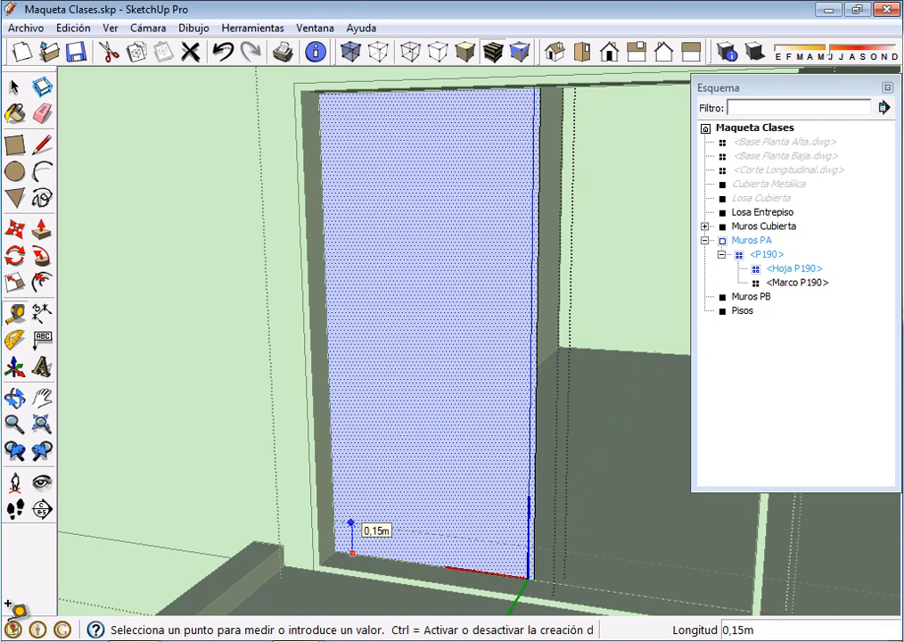
pyautogui.write(',15')
pyautogui.press('Return')
# Place a guide 0.80 m above the leaf's bottom edge and another 0.05 m below that guide to mark the middle rail
pyautogui.click(383, 557)
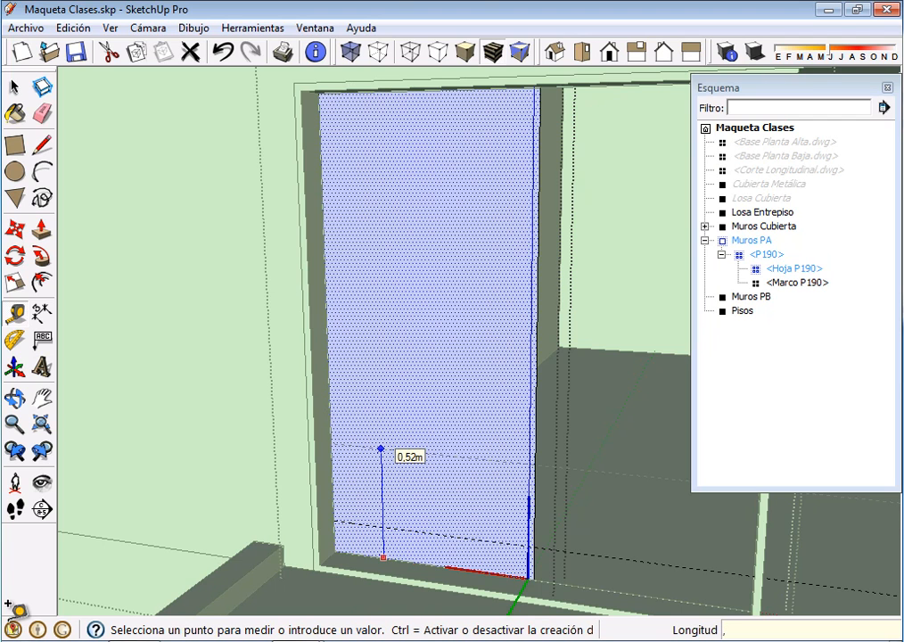
pyautogui.write(',8')
pyautogui.press('Return')
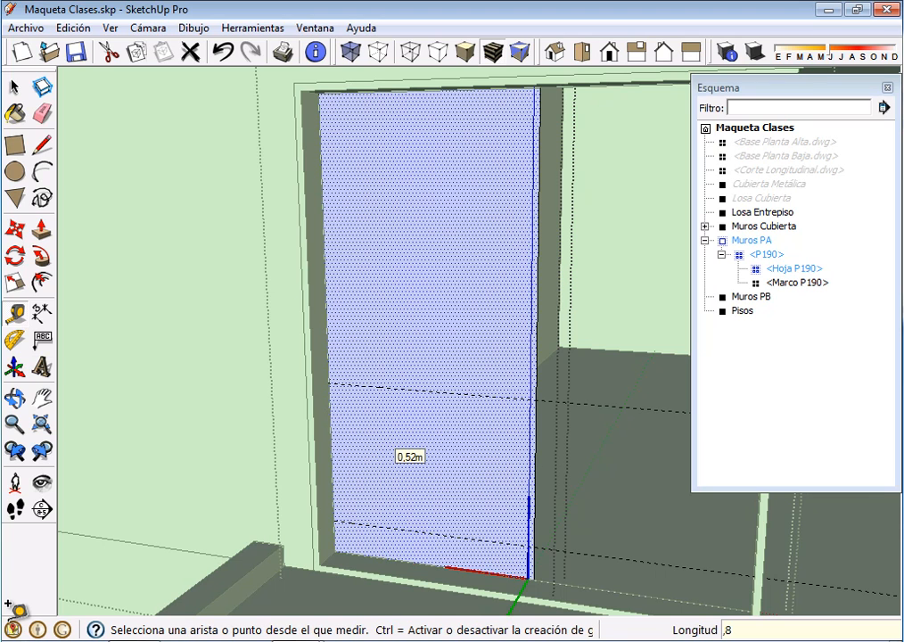
pyautogui.click(394, 388)
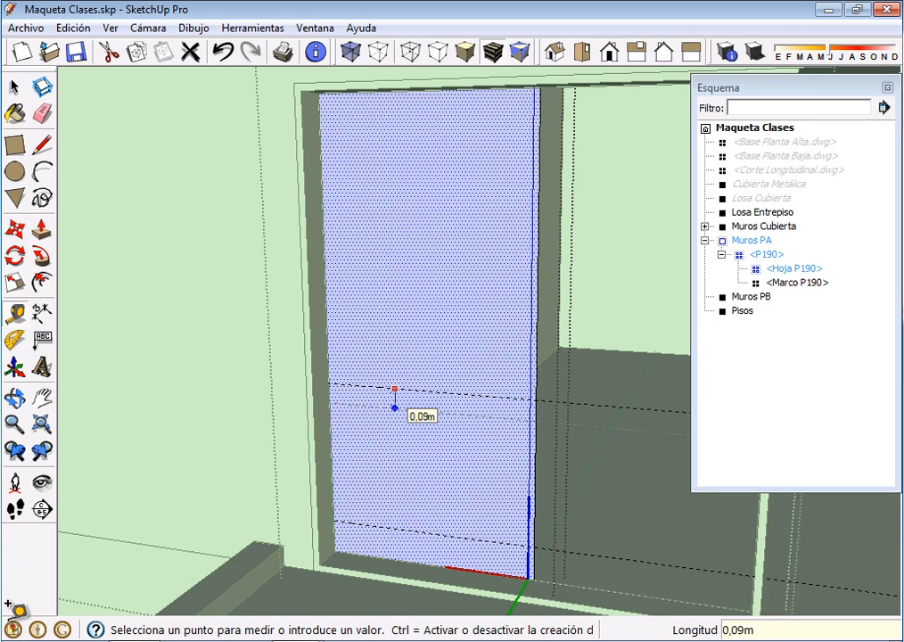
pyautogui.write(',05')
pyautogui.press('Return')
# Select the leaf face's two side edges and upper edge and offset them 0.05 m inward to outline the stiles and top rail
pyautogui.moveTo(421, 389); pyautogui.dragTo(454, 247, button='middle')
pyautogui.scroll(-1, 498, 267)
pyautogui.moveTo(498, 271); pyautogui.dragTo(373, 338, button='middle')
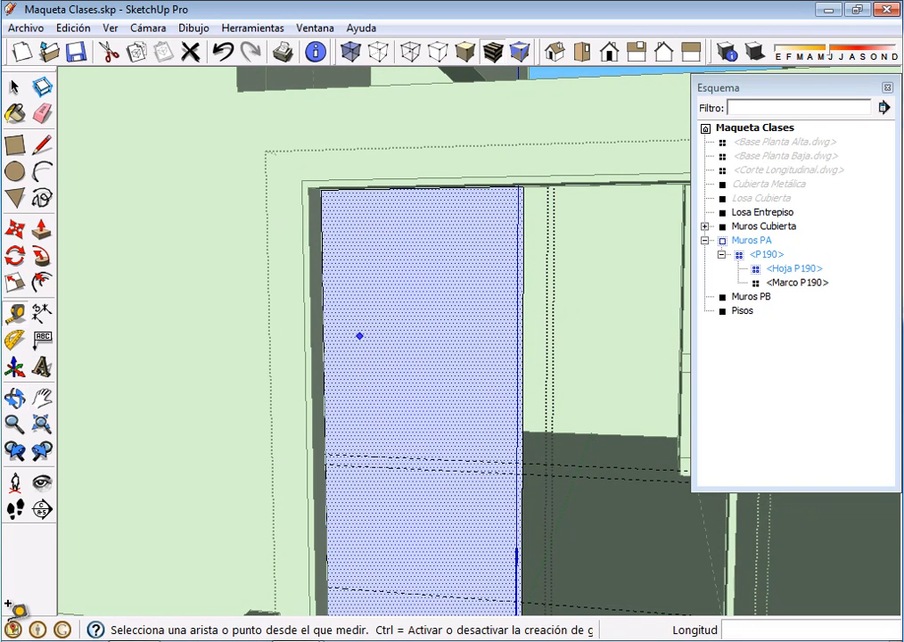
pyautogui.click(41, 145)
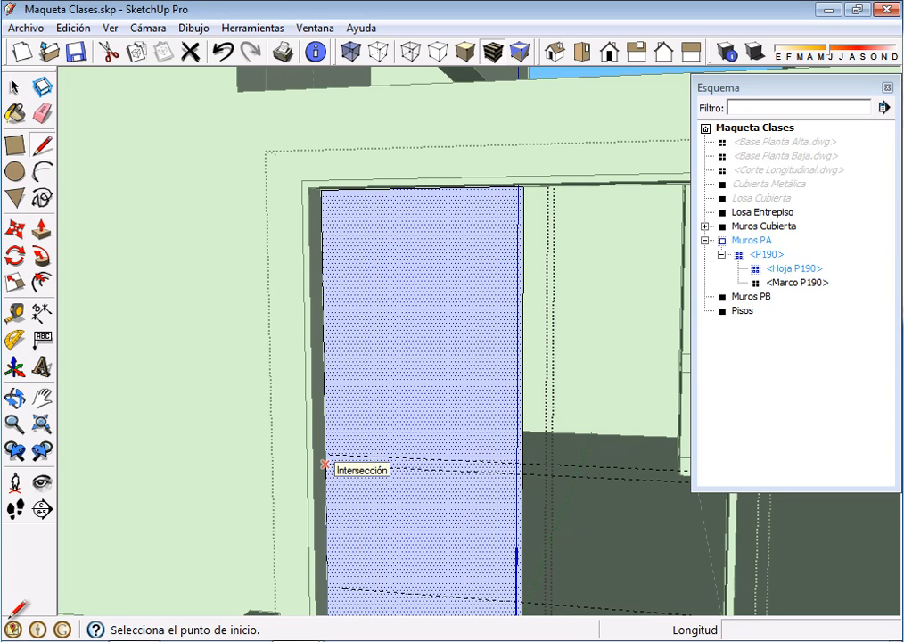
pyautogui.press('space')
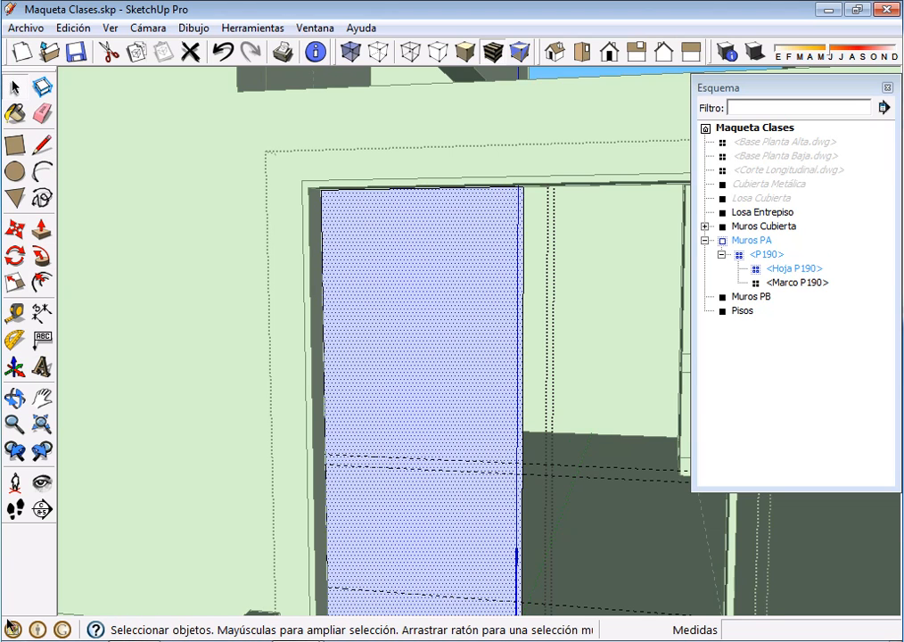
pyautogui.click(324, 383)
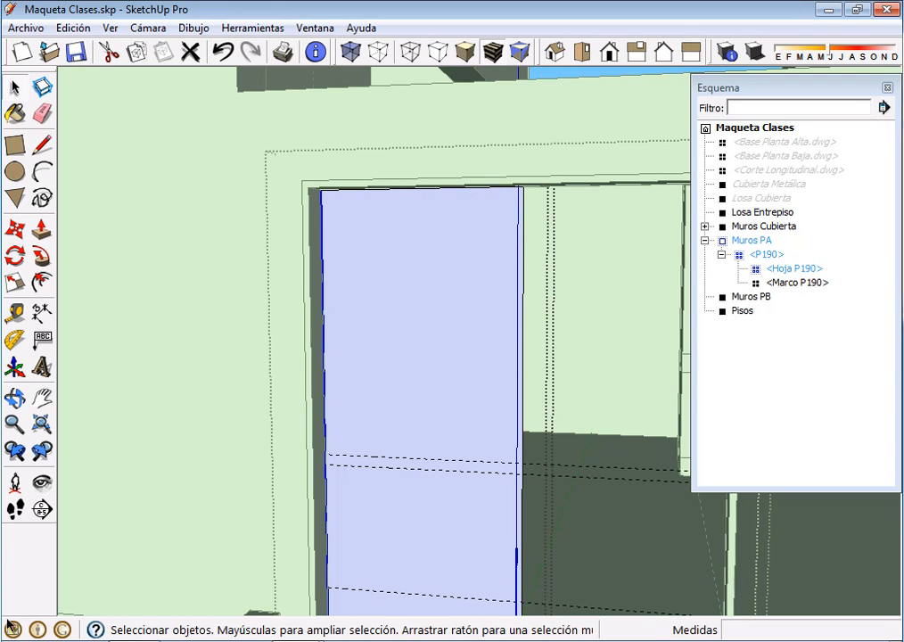
pyautogui.keyDown('shift'); pyautogui.click(421, 188); pyautogui.keyUp('shift')
pyautogui.keyDown('shift'); pyautogui.click(522, 357); pyautogui.keyUp('shift')
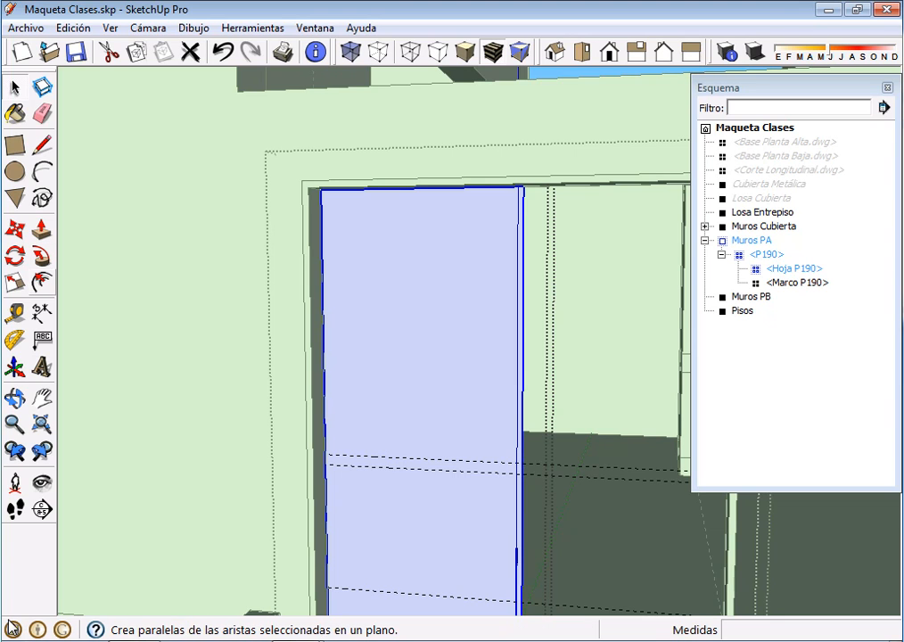
pyautogui.click(42, 283)
pyautogui.click(322, 296)
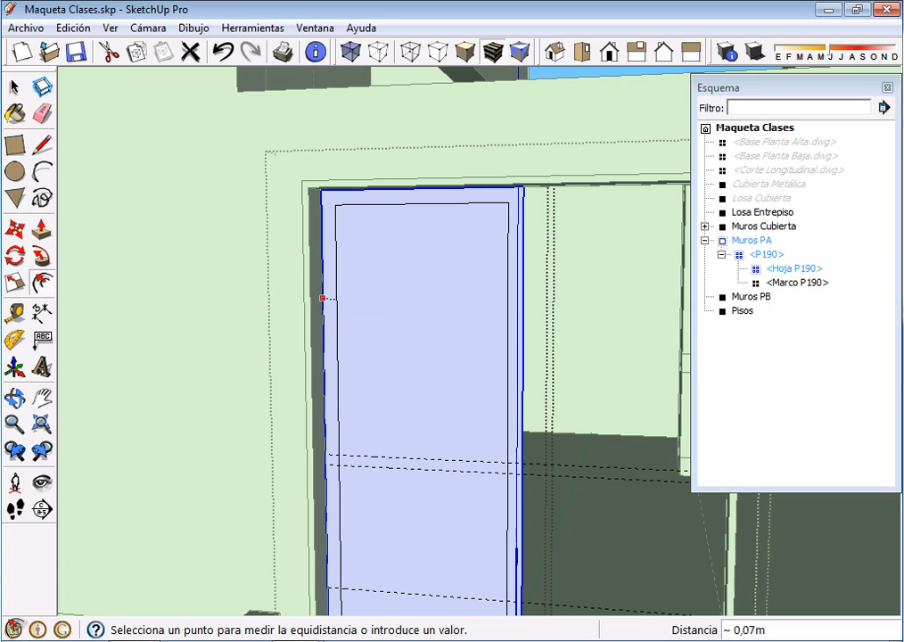
pyautogui.write(',')
pyautogui.write('.')
pyautogui.press('Return')
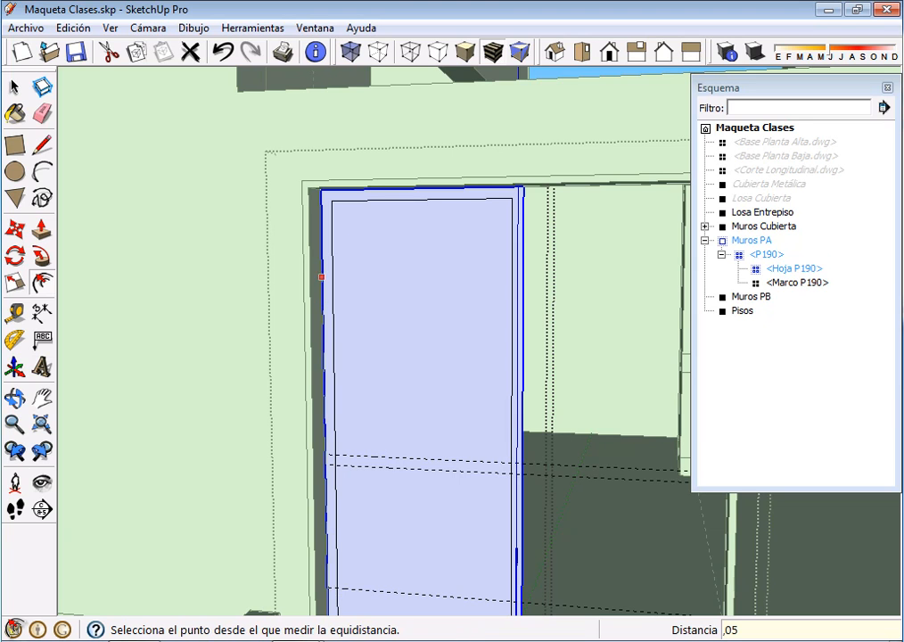
# Draw the middle rail's two edges and the bottom rail's upper edge along the guides, and clear the excess segments and both openings
pyautogui.moveTo(258, 320); pyautogui.dragTo(257, 303, button='middle')
pyautogui.moveTo(332, 419); pyautogui.dragTo(338, 472, button='middle')
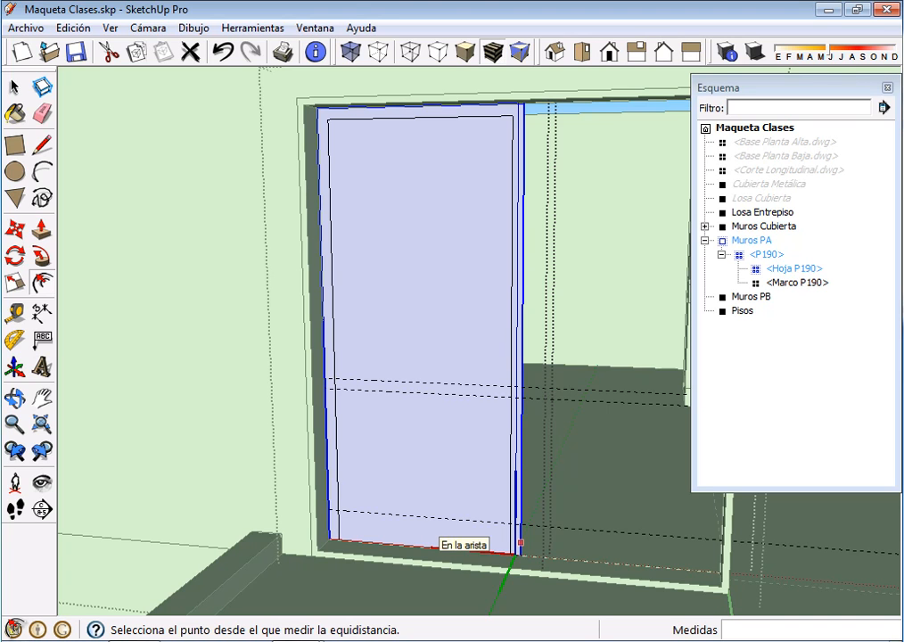
pyautogui.moveTo(356, 457); pyautogui.dragTo(356, 464, button='middle')
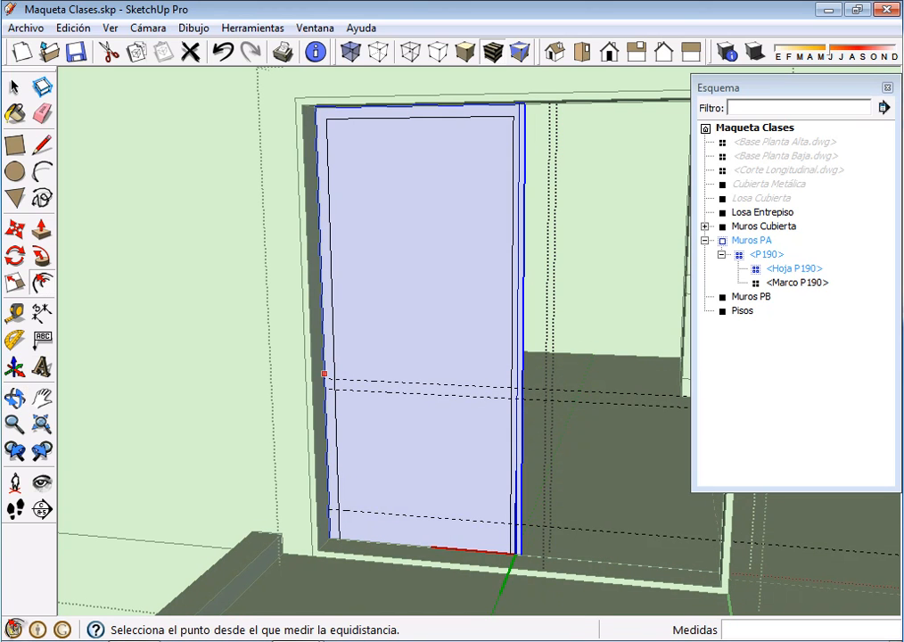
pyautogui.click(41, 145)
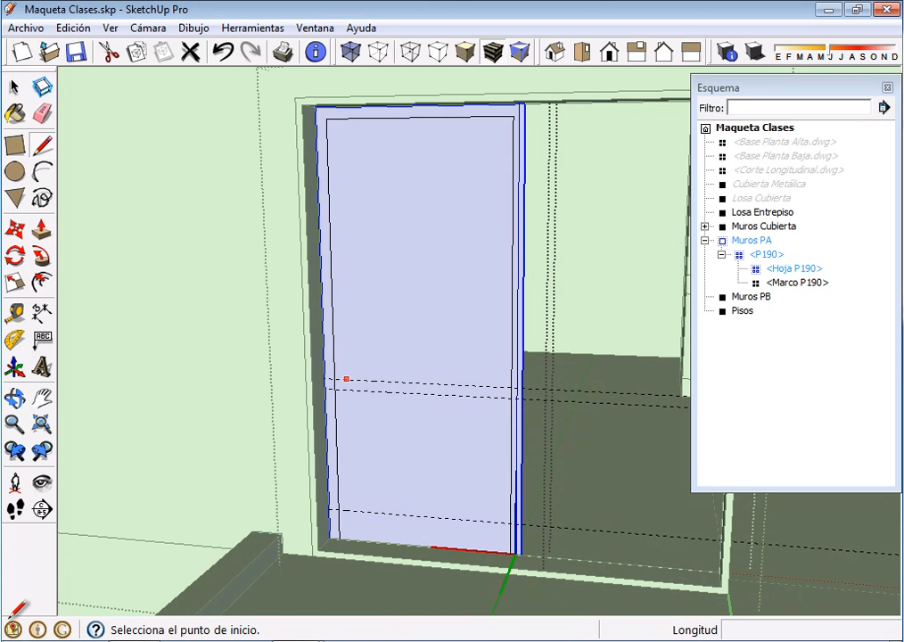
pyautogui.click(332, 380)
pyautogui.click(515, 386)
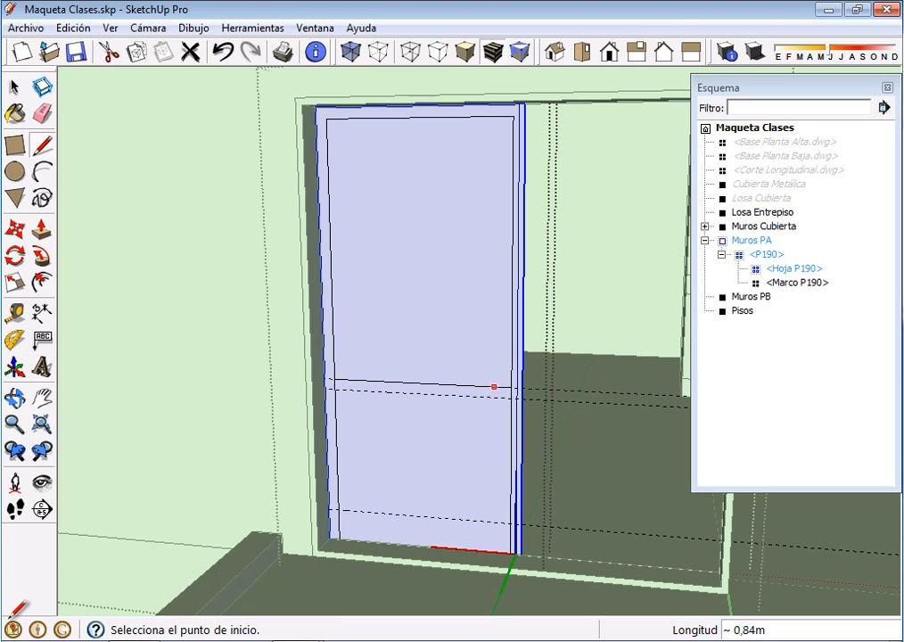
pyautogui.click(334, 390)
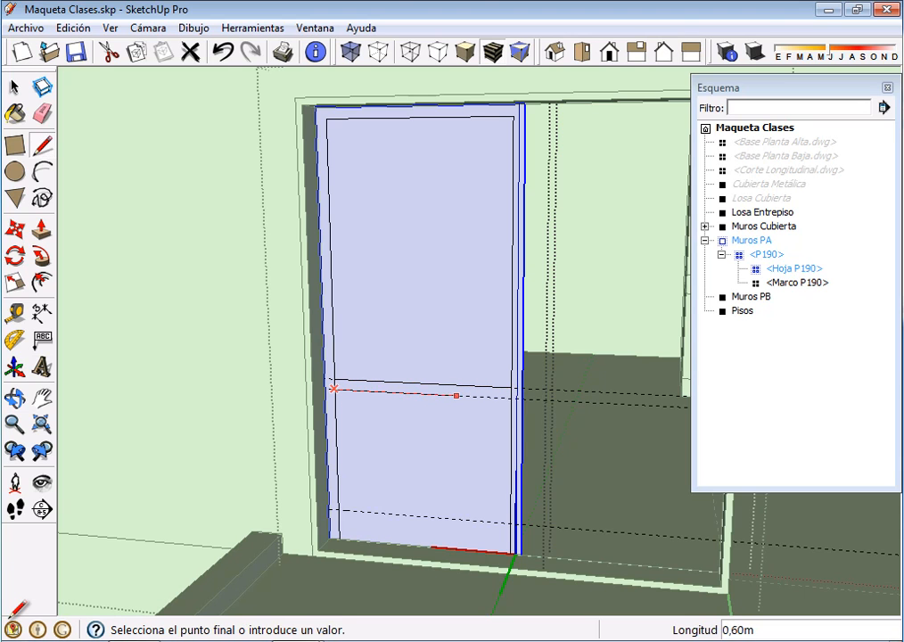
pyautogui.click(515, 397)
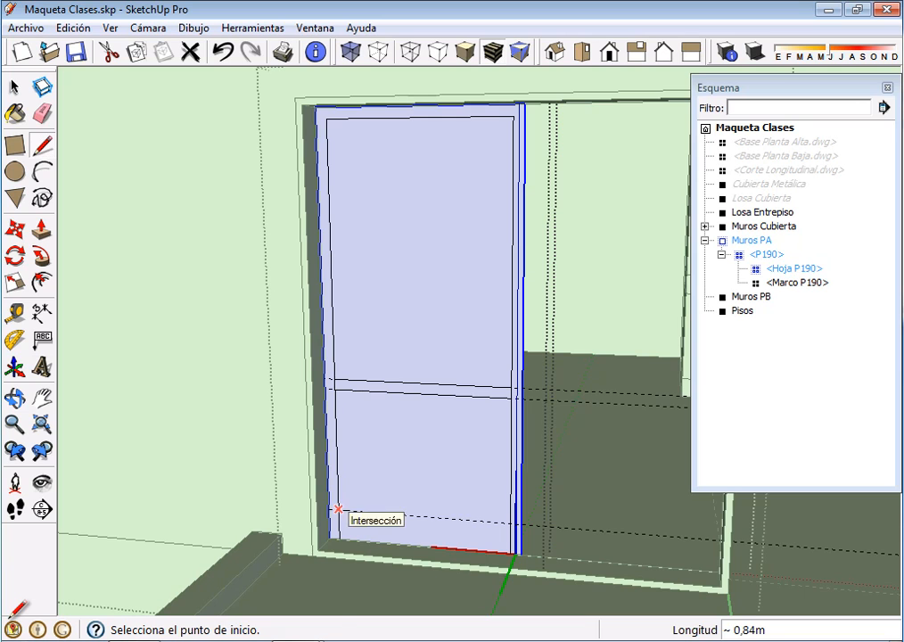
pyautogui.click(337, 509)
pyautogui.click(515, 516)
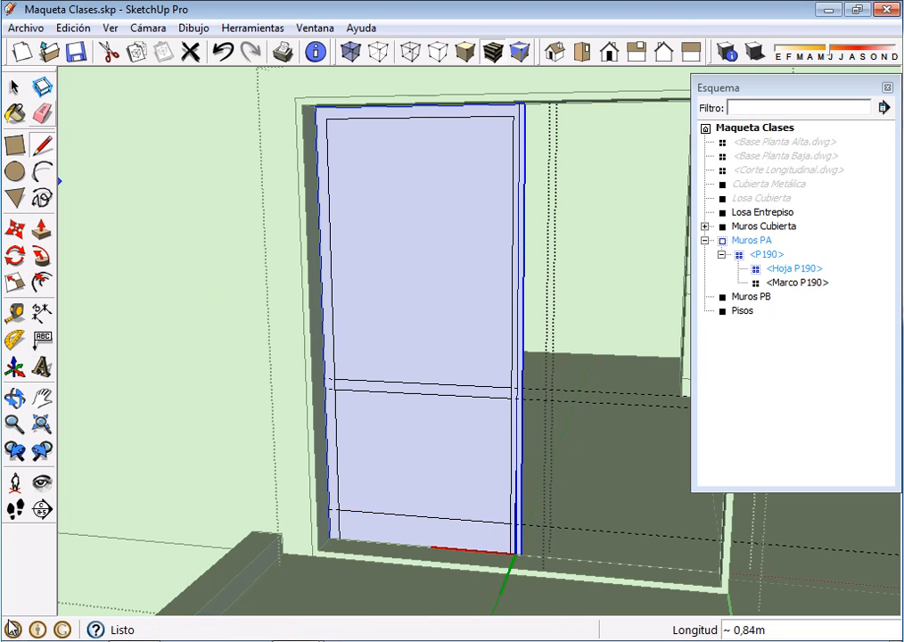
pyautogui.click(42, 113)
pyautogui.click(335, 385)
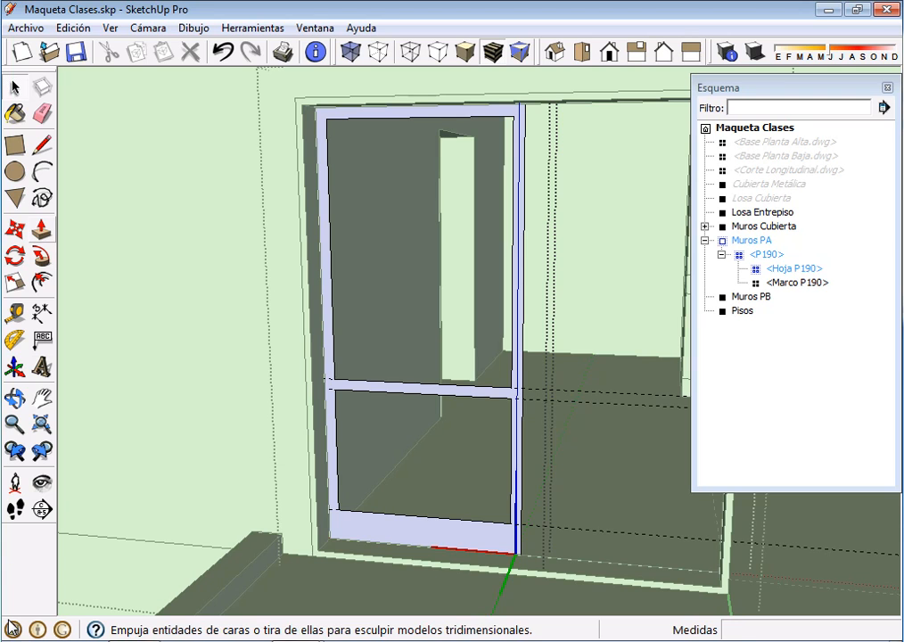
# Extrude the leaf's stile-and-rail face 0.04 m with Push/Pull
pyautogui.click(42, 229)
pyautogui.click(426, 533)
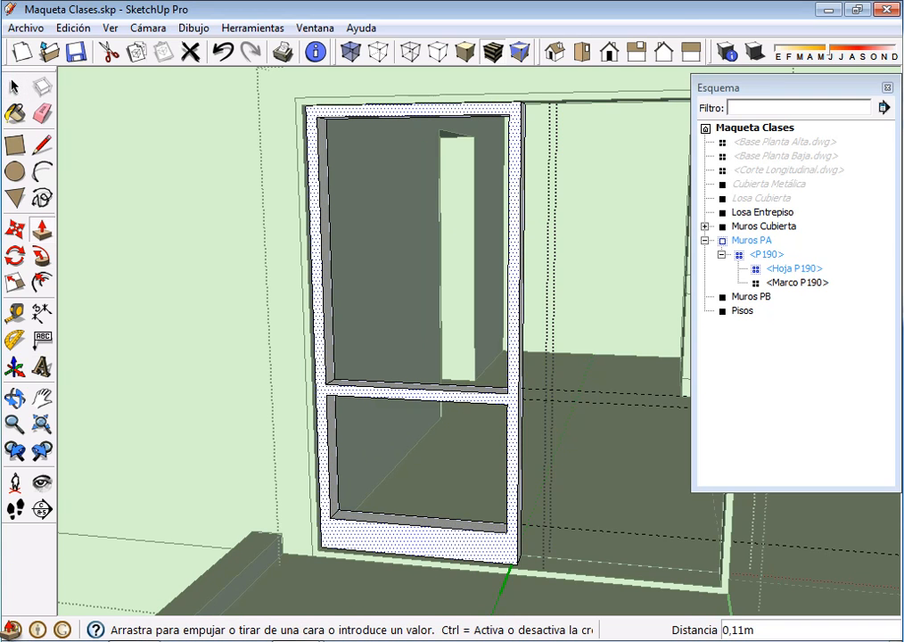
pyautogui.write(',04')
pyautogui.press('Return')
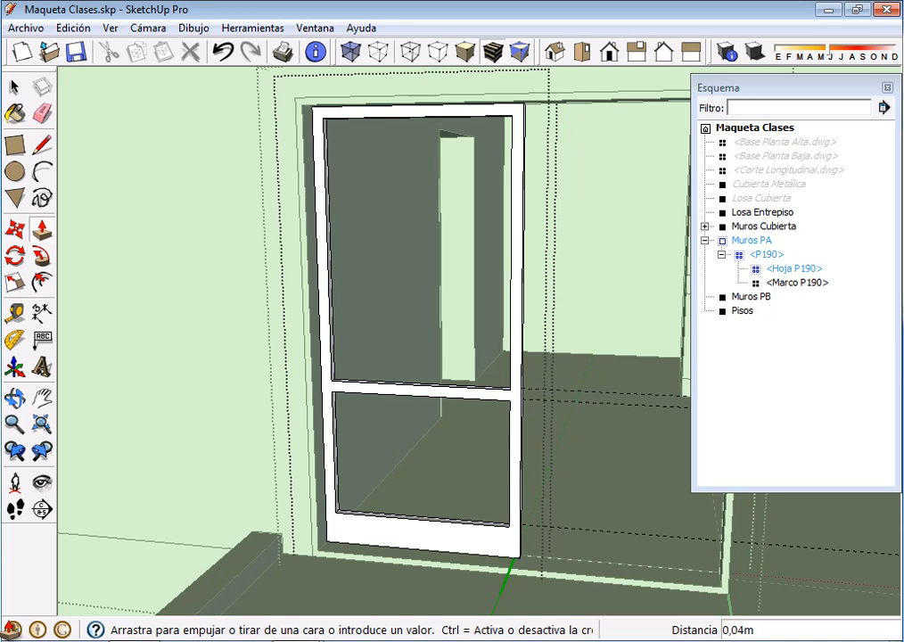
# Draw a rectangular pane filling the leaf's lower opening, starting from the midpoint of the frame's thickness
pyautogui.moveTo(455, 534); pyautogui.dragTo(400, 513, button='middle')
pyautogui.scroll(-2, 314, 529)
pyautogui.scroll(5, 441, 517)
pyautogui.scroll(-2, 401, 508)
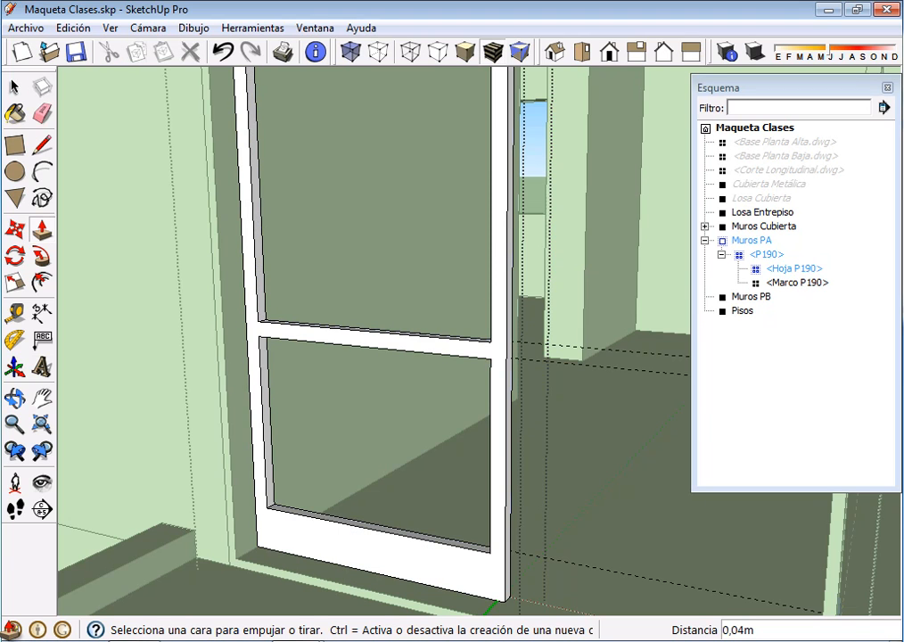
pyautogui.press('r')
pyautogui.scroll(6, 285, 499)
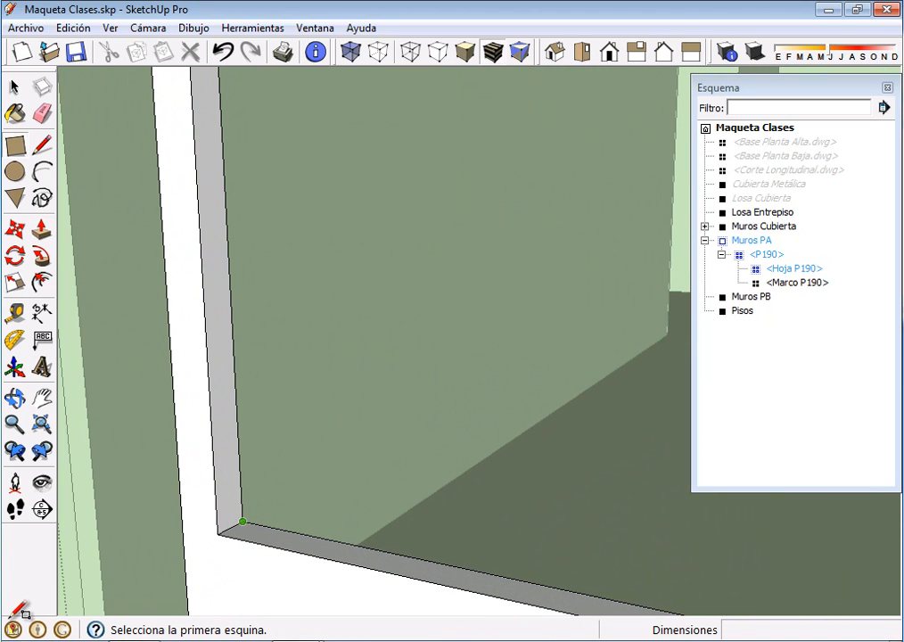
pyautogui.click(230, 528)
pyautogui.scroll(-3, 325, 481)
pyautogui.moveTo(329, 479); pyautogui.dragTo(537, 330, button='middle')
pyautogui.scroll(3, 627, 126)
pyautogui.scroll(-3, 486, 187)
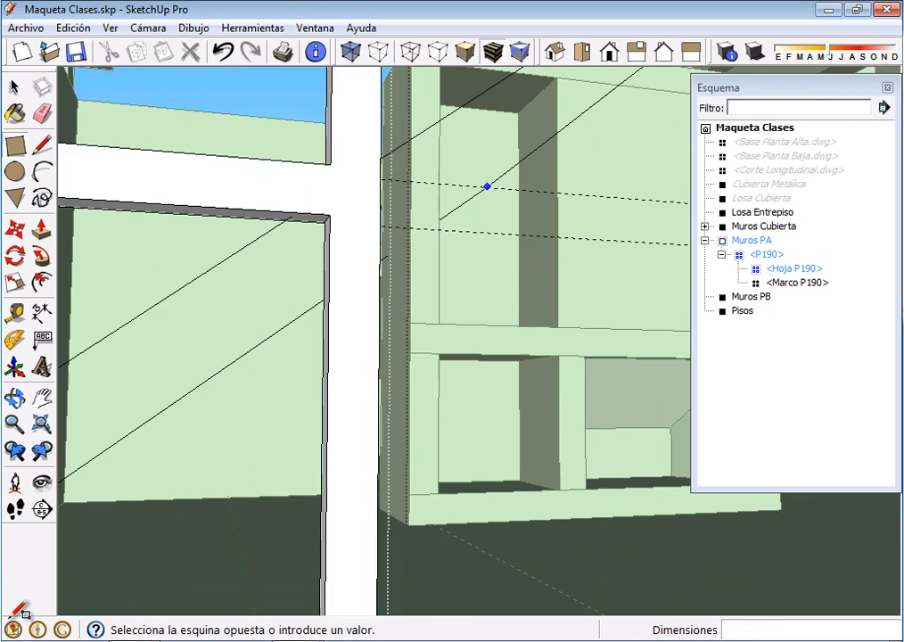
pyautogui.moveTo(375, 239); pyautogui.dragTo(477, 249, button='middle')
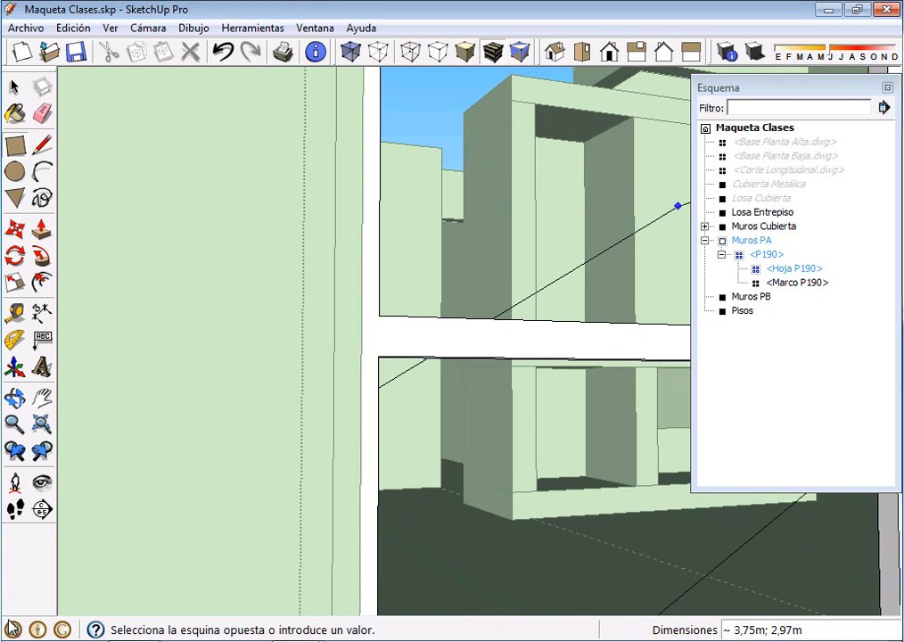
pyautogui.click(757, 87)
pyautogui.keyDown('shift'); pyautogui.moveTo(606, 323); pyautogui.dragTo(595, 312, button='middle'); pyautogui.keyUp('shift')
pyautogui.keyDown('shift'); pyautogui.moveTo(614, 270); pyautogui.dragTo(554, 232, button='middle'); pyautogui.keyUp('shift')
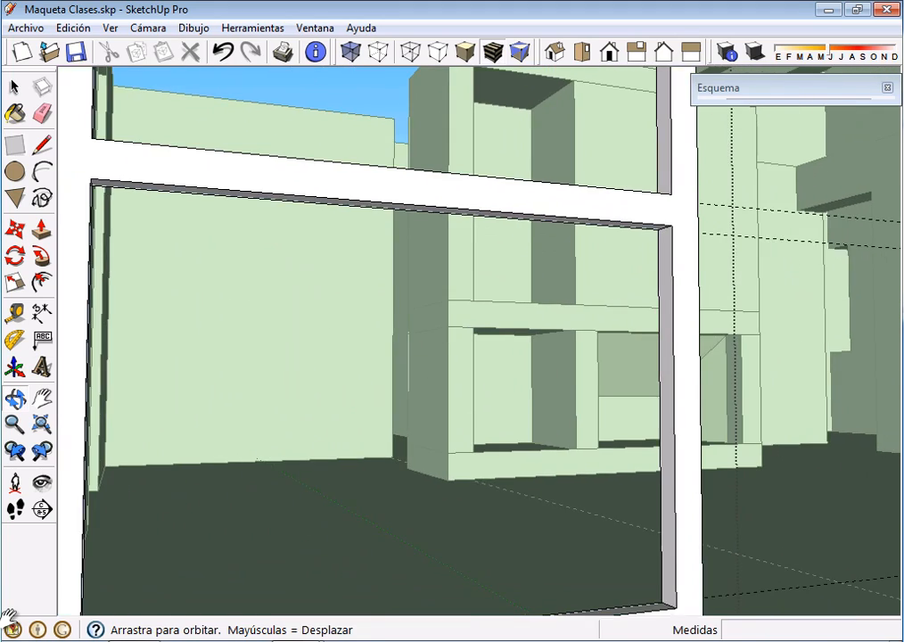
pyautogui.scroll(4, 555, 232)
pyautogui.scroll(-2, 751, 247)
pyautogui.scroll(-2, 751, 241)
pyautogui.keyDown('shift'); pyautogui.moveTo(781, 230); pyautogui.dragTo(632, 230, button='middle'); pyautogui.keyUp('shift')
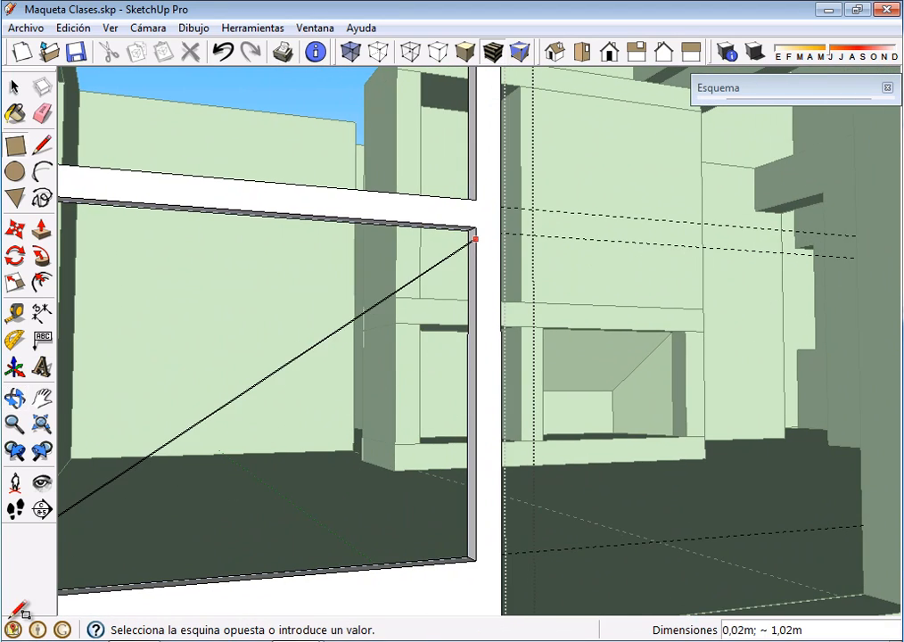
pyautogui.scroll(1, 475, 233)
pyautogui.scroll(1, 475, 234)
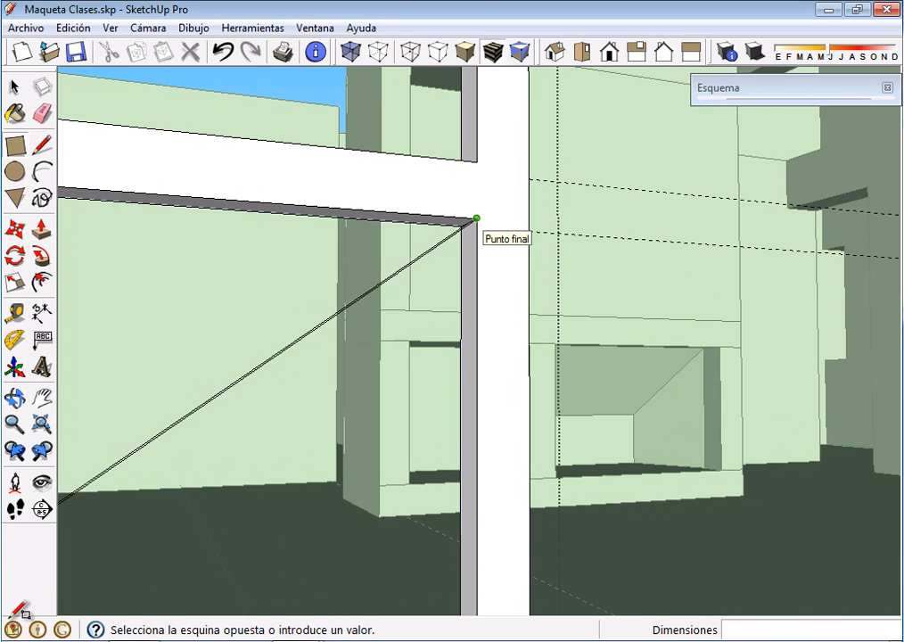
pyautogui.scroll(1, 461, 225)
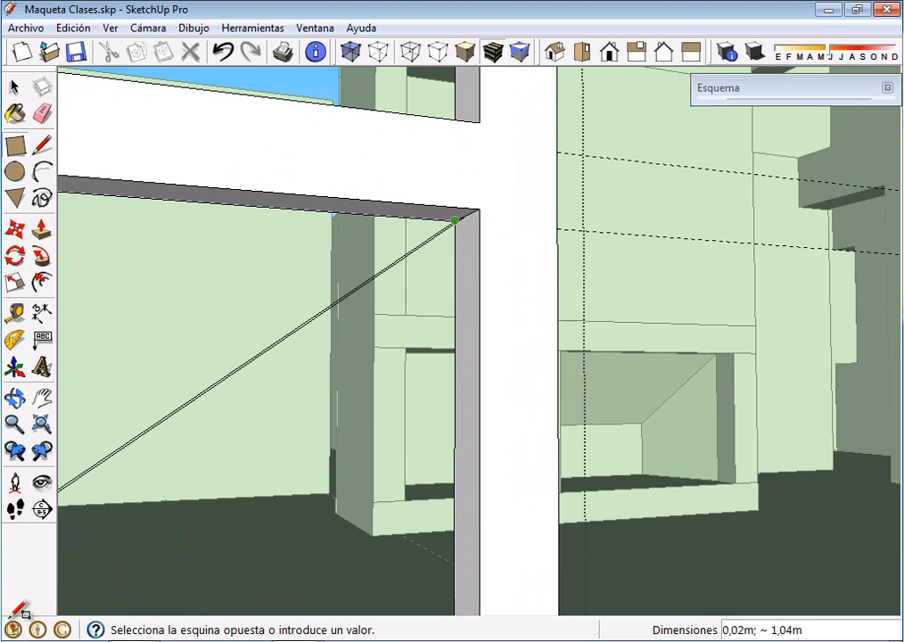
pyautogui.click(455, 221)
# Paint the lower pane with Cristal_gris_translúcido from the Translúcidos materials
pyautogui.scroll(-5, 554, 216)
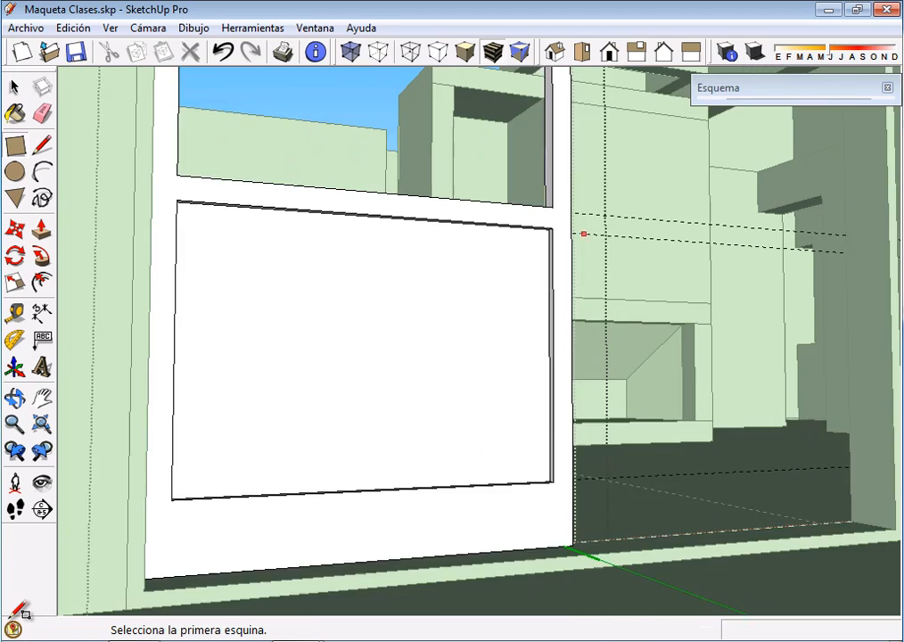
pyautogui.moveTo(627, 281); pyautogui.dragTo(625, 410, button='middle')
pyautogui.moveTo(623, 361); pyautogui.dragTo(445, 401, button='middle')
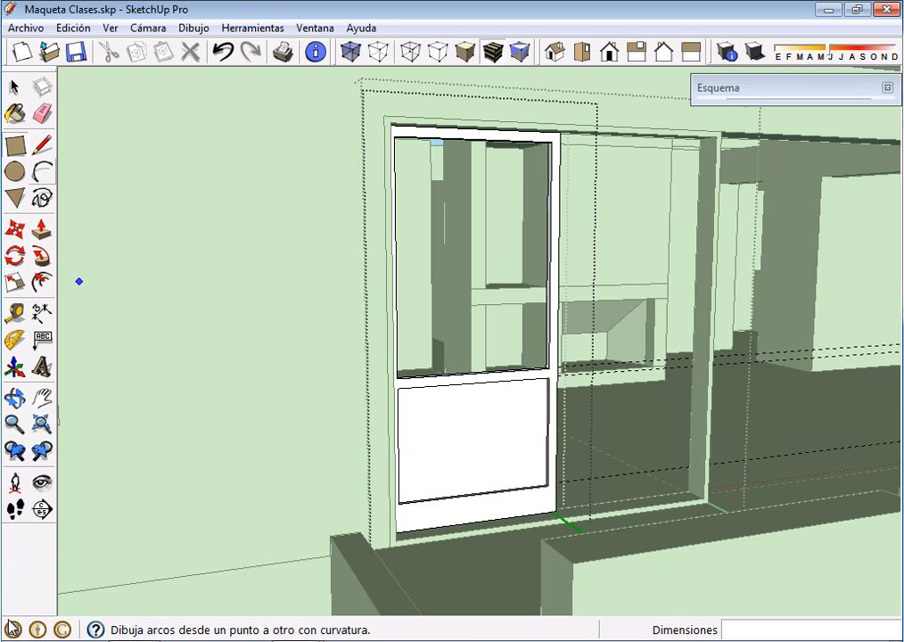
pyautogui.click(14, 113)
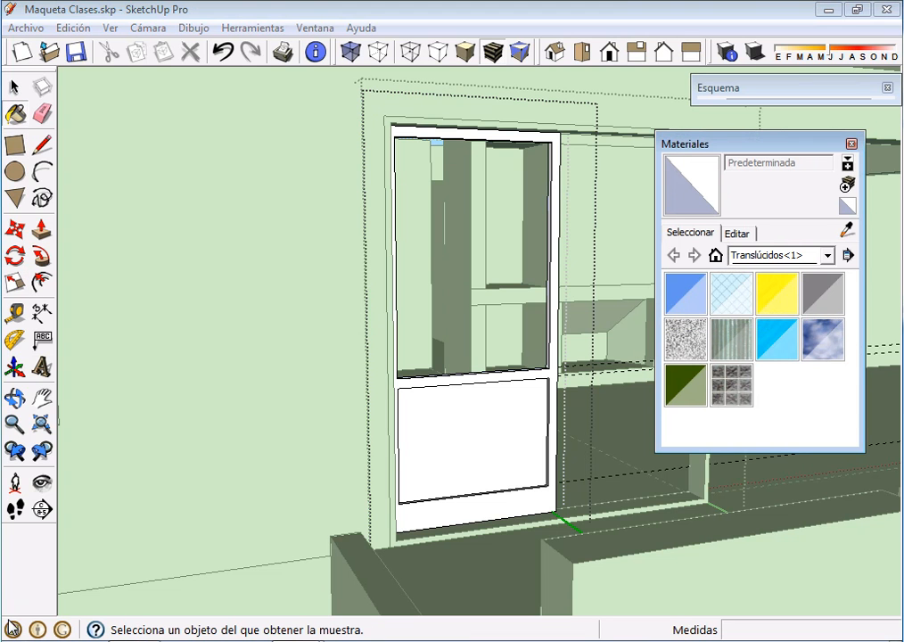
pyautogui.click(827, 255)
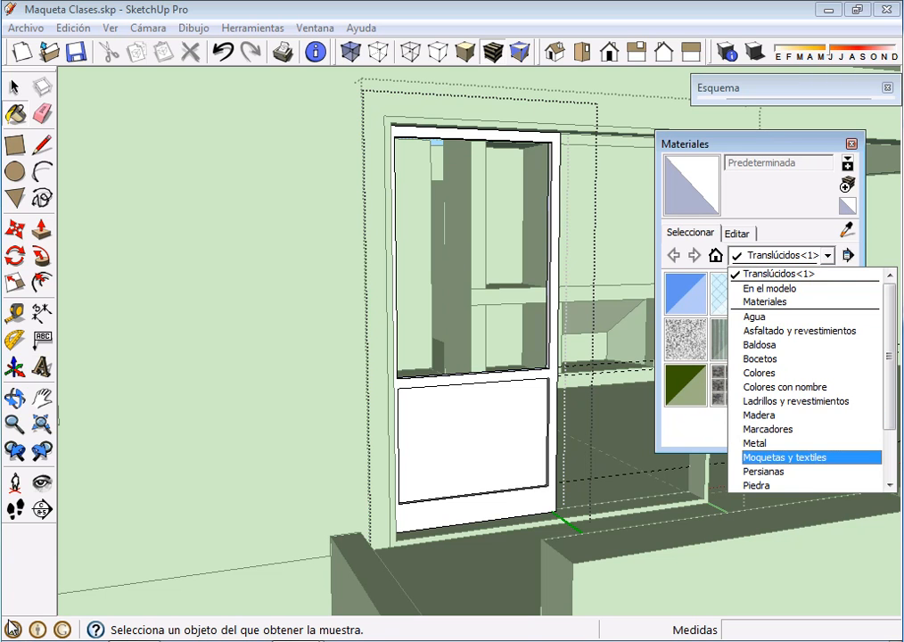
pyautogui.scroll(-2, 762, 410)
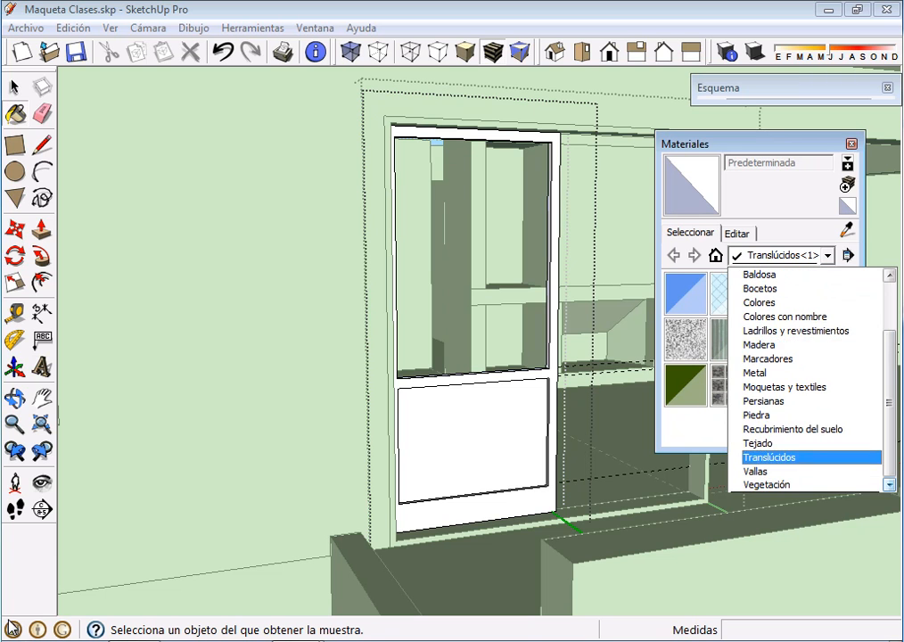
pyautogui.click(767, 456)
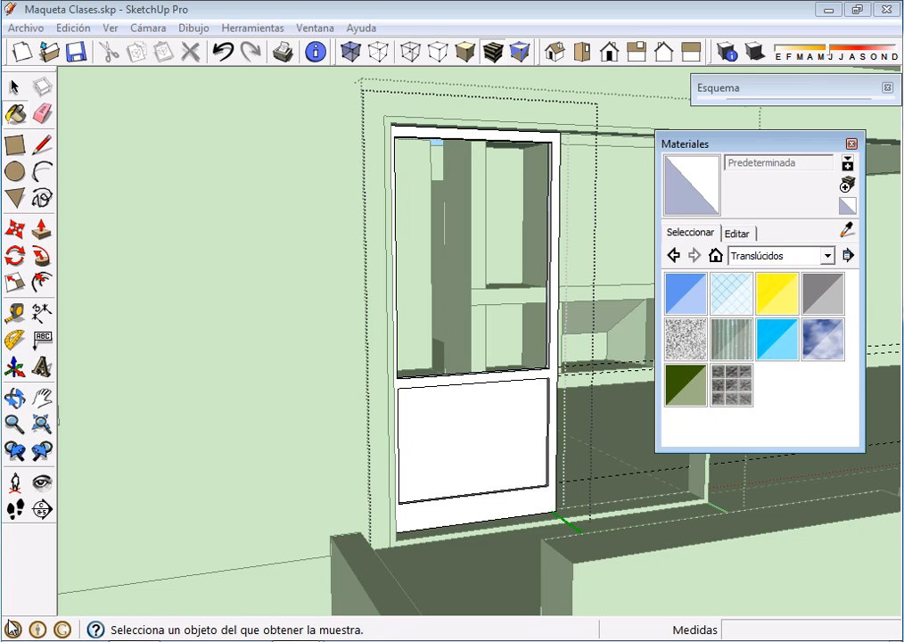
pyautogui.click(822, 294)
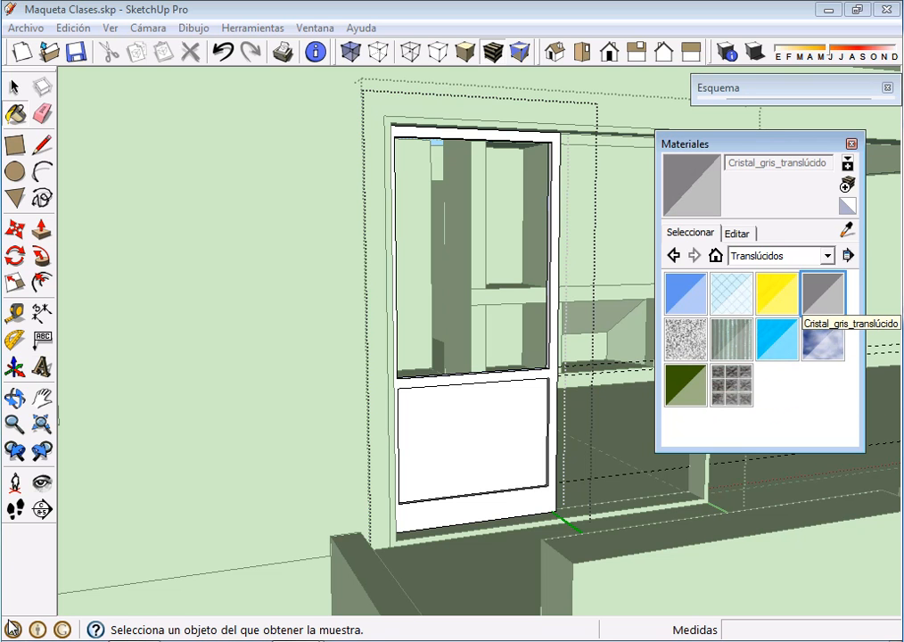
pyautogui.click(472, 437)
# Draw a rectangular pane filling the leaf's upper opening, starting from the midpoint of the frame's thickness
pyautogui.scroll(-2, 539, 341)
pyautogui.moveTo(539, 340)
pyautogui.mouseDown(button='middle')
pyautogui.moveTo(572, 287)
pyautogui.moveTo(538, 338)
pyautogui.moveTo(549, 378)
pyautogui.mouseUp(button='middle')
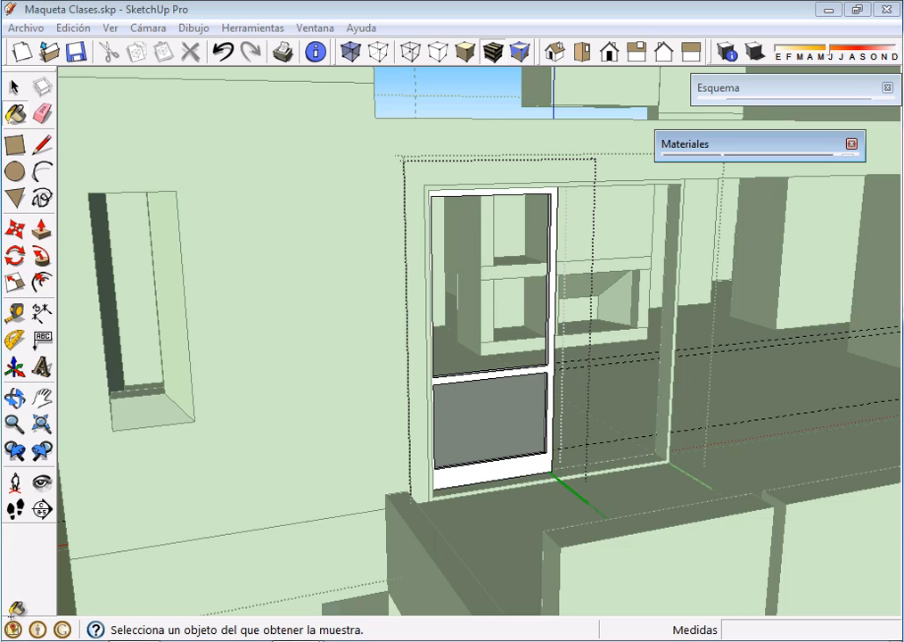
pyautogui.moveTo(10, 616)
pyautogui.mouseDown(button='middle')
pyautogui.moveTo(12, 625)
pyautogui.moveTo(15, 609)
pyautogui.moveTo(14, 626)
pyautogui.moveTo(16, 610)
pyautogui.mouseUp(button='middle')
pyautogui.scroll(5, 15, 609)
pyautogui.press('alt')
pyautogui.press('r')
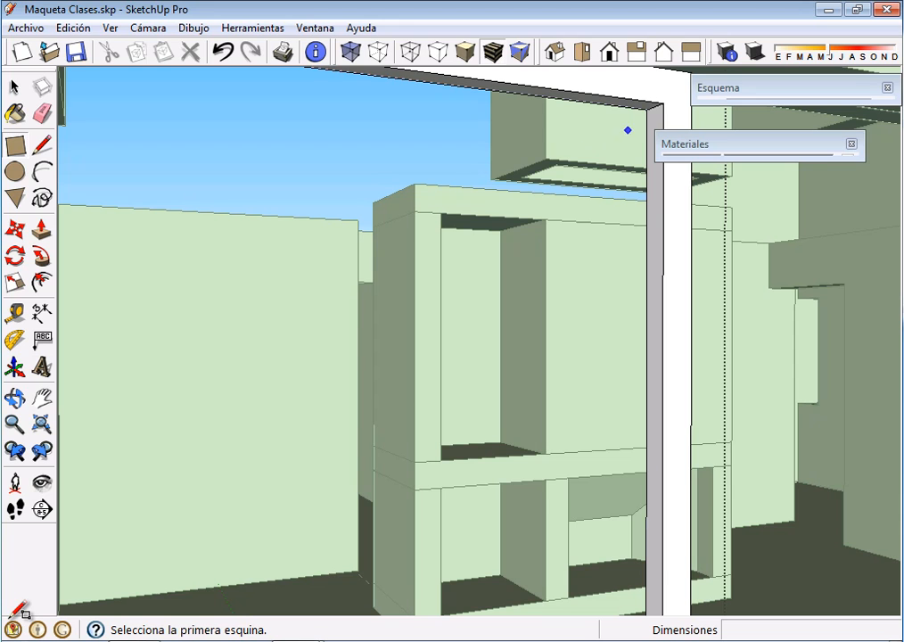
pyautogui.scroll(2, 646, 109)
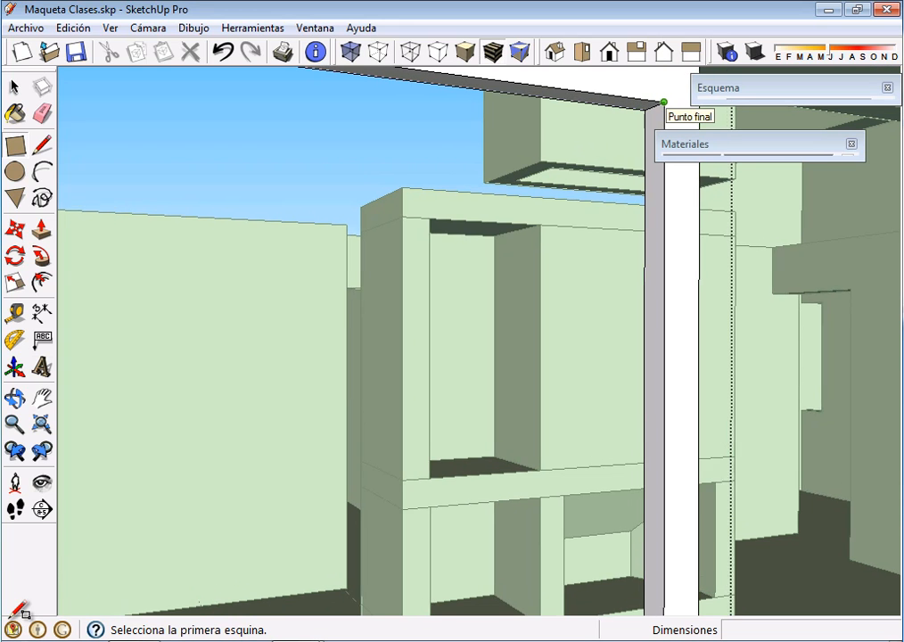
pyautogui.scroll(2, 642, 110)
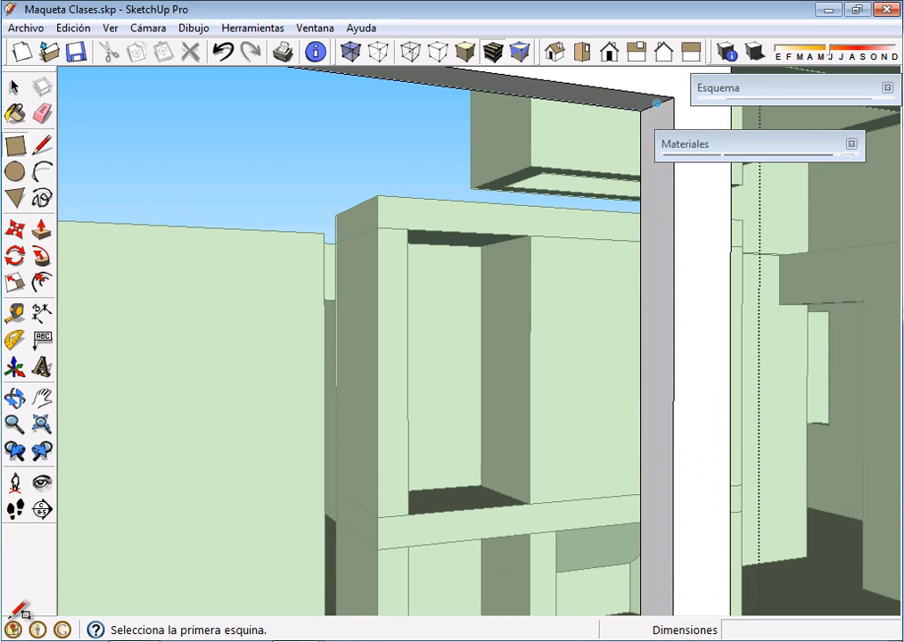
pyautogui.click(658, 102)
pyautogui.scroll(-3, 621, 175)
pyautogui.moveTo(538, 289); pyautogui.dragTo(155, 480, button='middle')
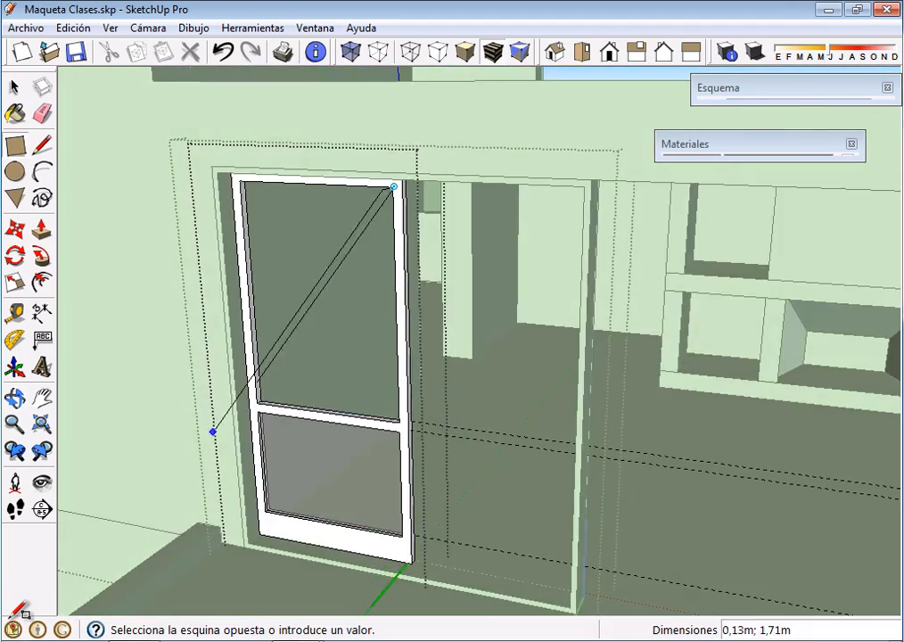
pyautogui.scroll(5, 251, 396)
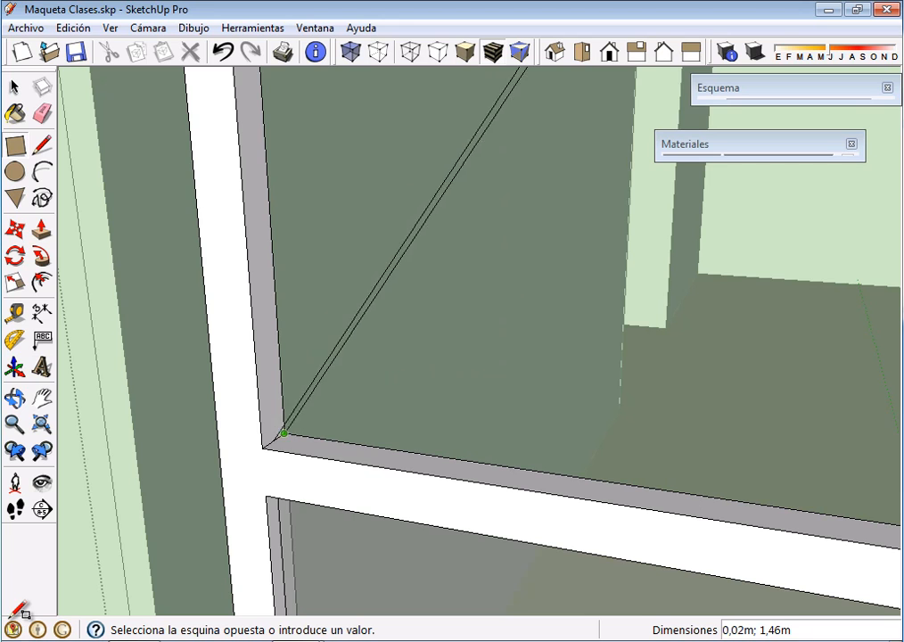
pyautogui.click(265, 439)
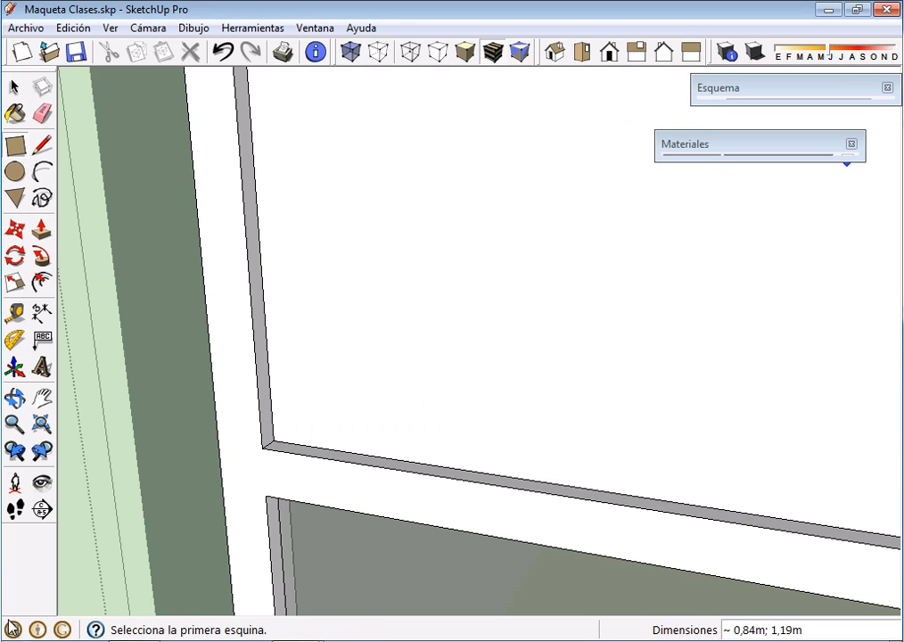
# Paint the upper pane with Cristal_gris_translúcido and close the materials window
pyautogui.click(796, 144)
pyautogui.click(822, 294)
pyautogui.click(499, 331)
pyautogui.scroll(-6, 499, 332)
pyautogui.moveTo(485, 338)
pyautogui.mouseDown(button='middle')
pyautogui.moveTo(365, 359)
pyautogui.moveTo(267, 361)
pyautogui.mouseUp(button='middle')
pyautogui.hotkey('alt', 'F4')
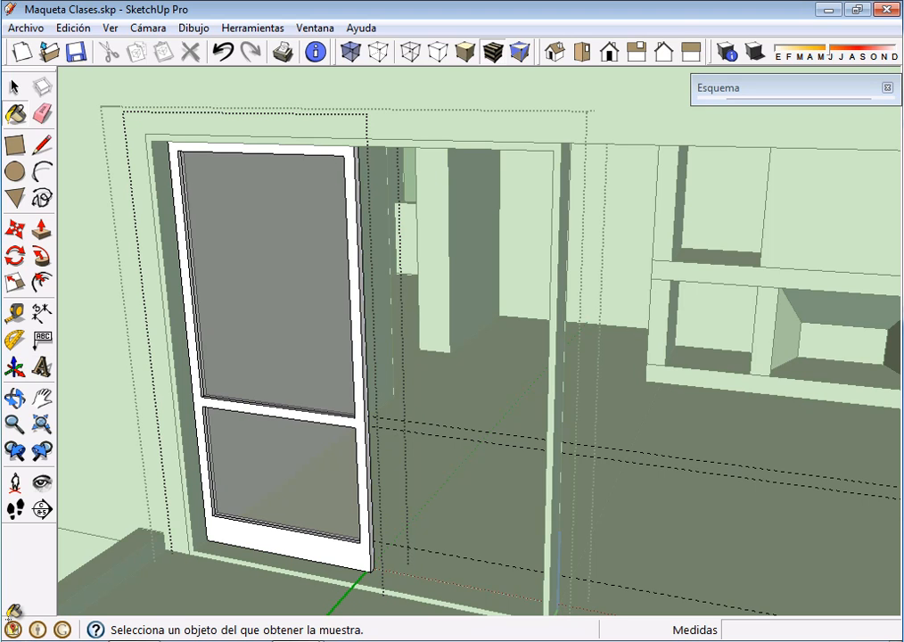
# Finish editing the leaf component and move the leaf 0.03 m outward along the green axis within the door frame
pyautogui.rightClick(448, 384)
pyautogui.click(499, 396)
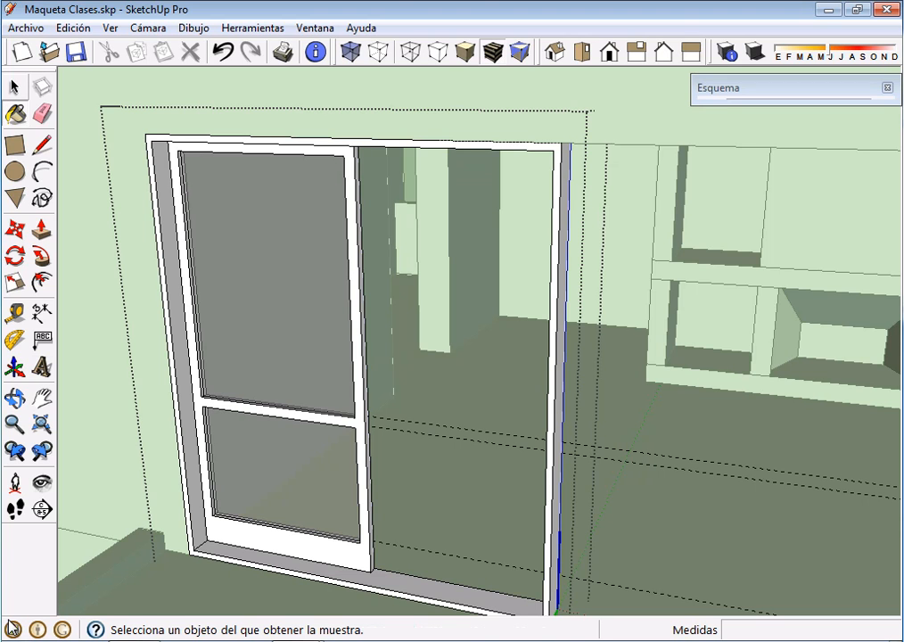
pyautogui.press('space')
pyautogui.click(269, 312)
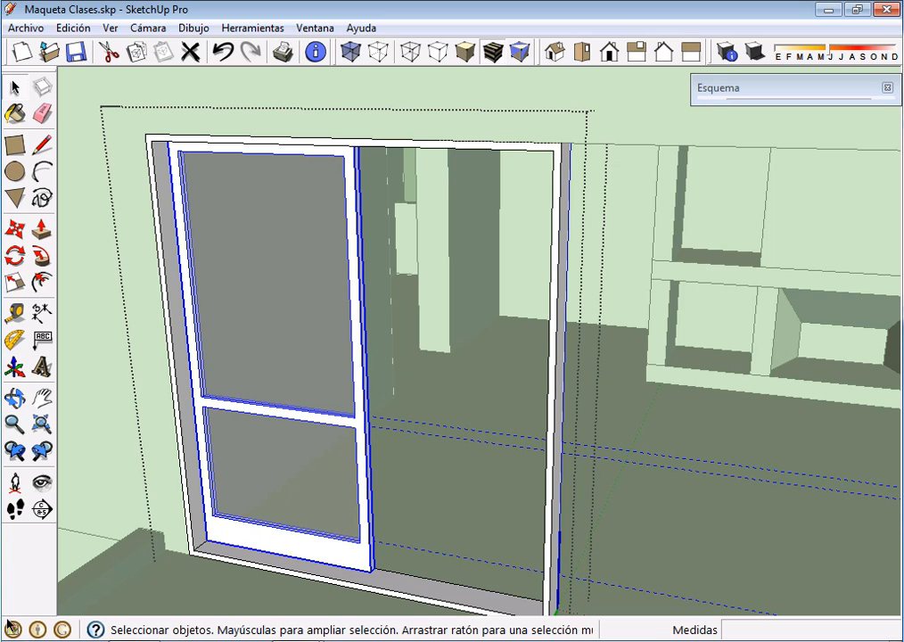
pyautogui.press('q')
pyautogui.press('m')
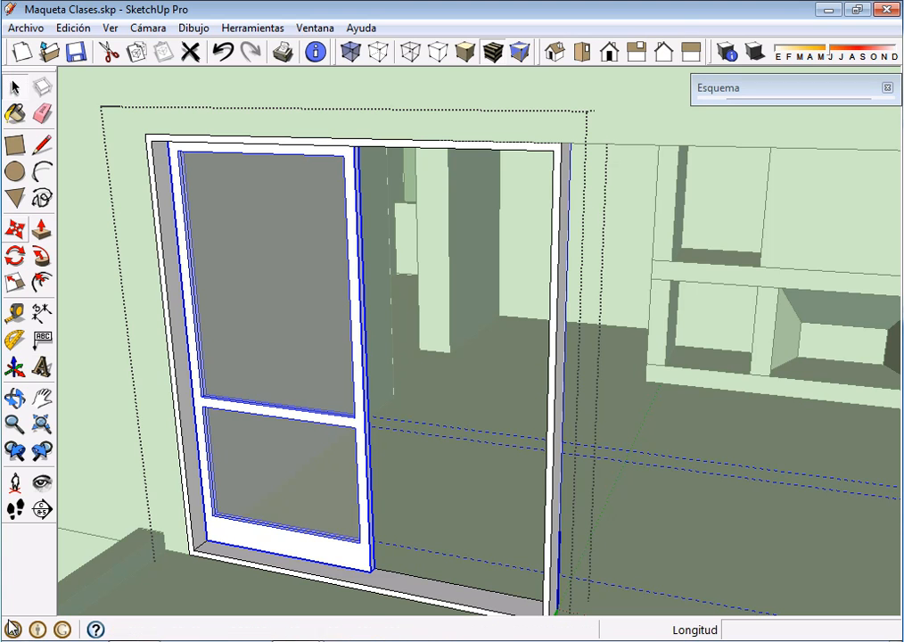
pyautogui.moveTo(7, 619)
pyautogui.mouseDown(button='middle')
pyautogui.moveTo(13, 626)
pyautogui.moveTo(7, 619)
pyautogui.mouseUp(button='middle')
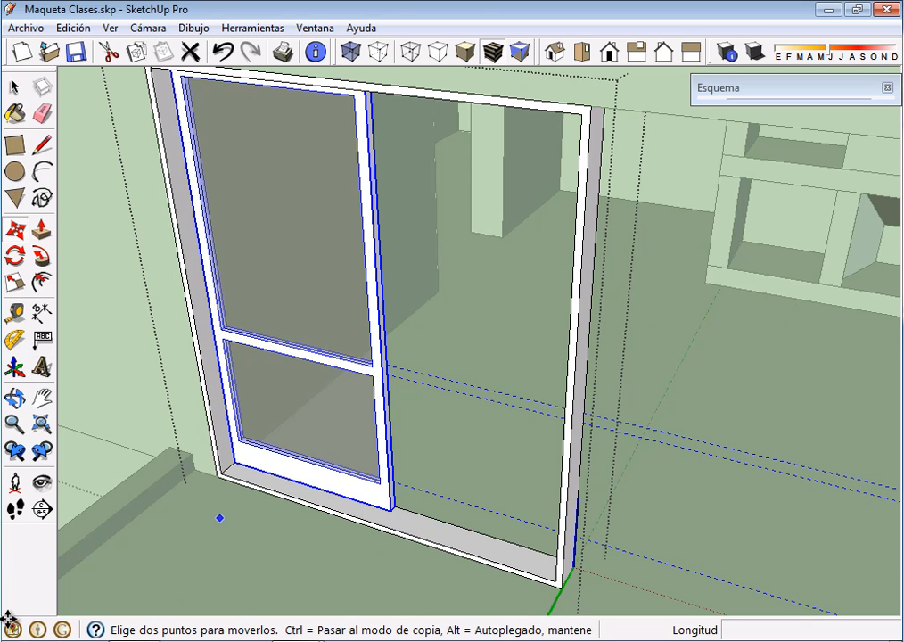
pyautogui.click(390, 509)
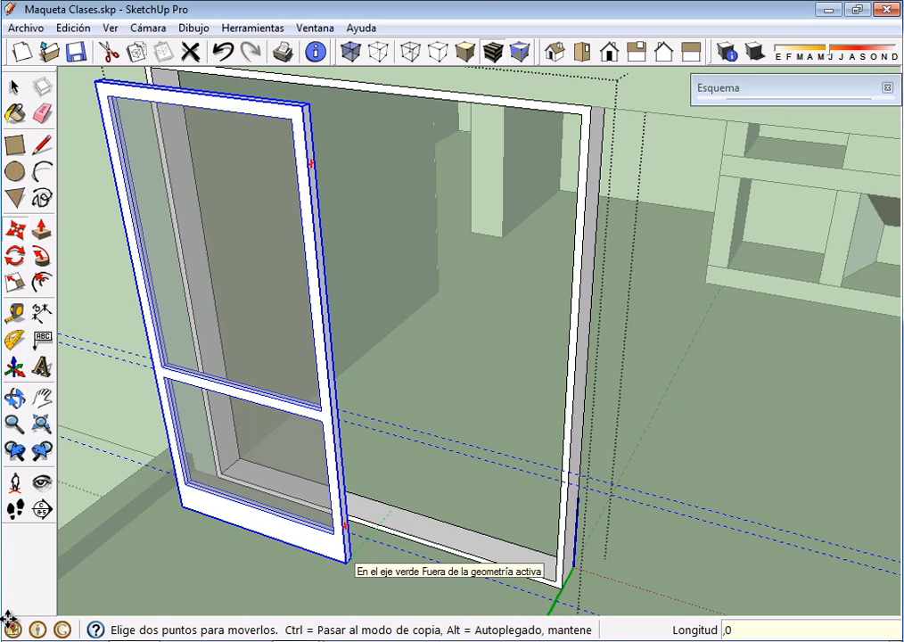
pyautogui.press('Return')
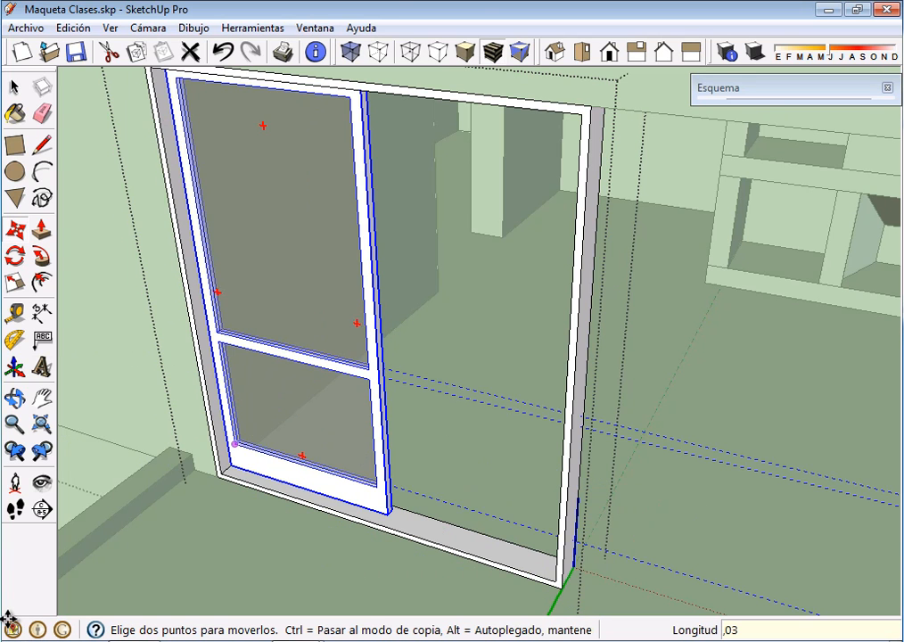
# Copy the leaf along the frame until its lower outer corner meets the inner face of the opposite jamb
pyautogui.scroll(-1, 233, 457)
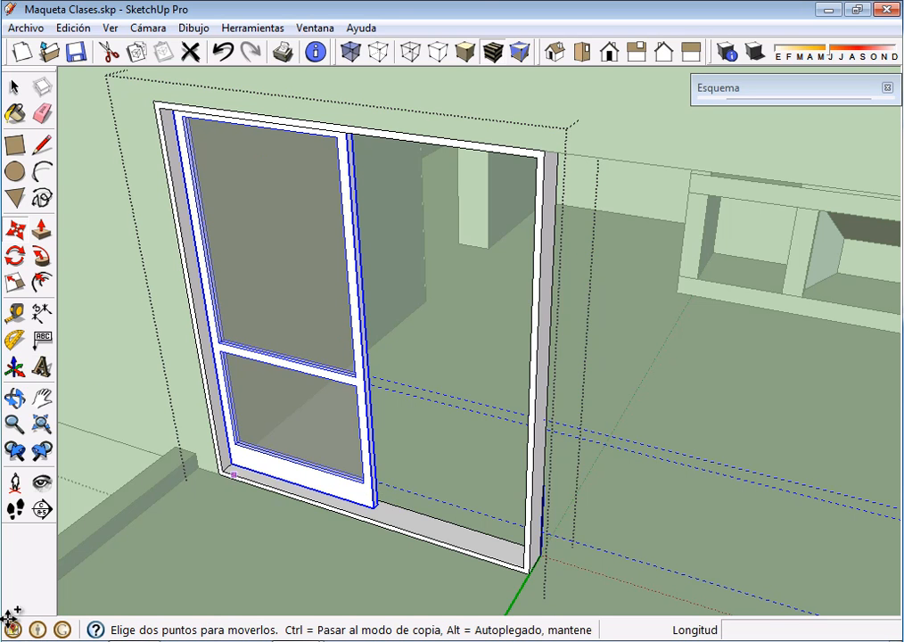
pyautogui.press('ctrl')
pyautogui.click(231, 464)
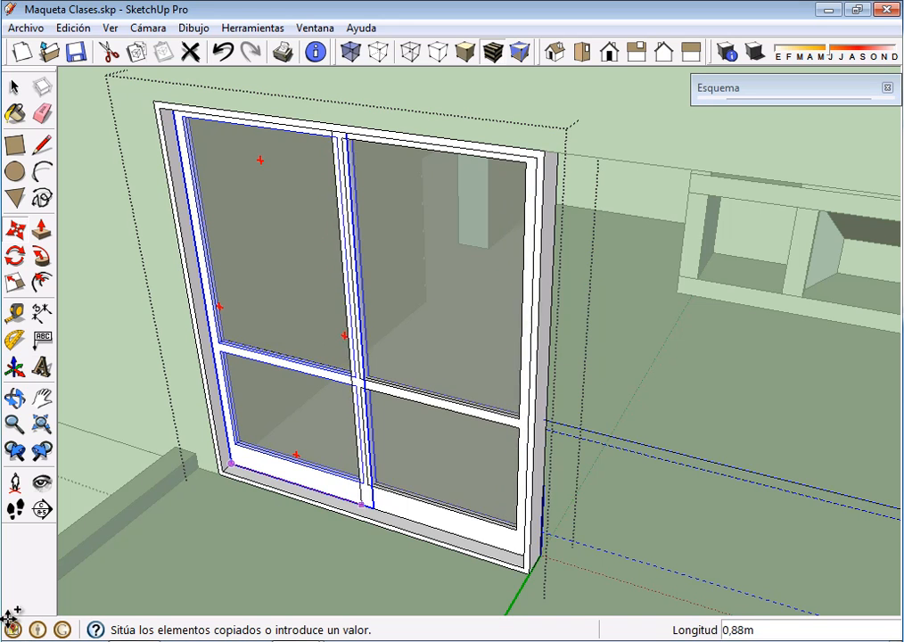
pyautogui.press('Escape')
pyautogui.click(374, 508)
pyautogui.moveTo(428, 514); pyautogui.dragTo(458, 522, button='middle')
pyautogui.moveTo(369, 514); pyautogui.dragTo(554, 495, button='middle')
pyautogui.scroll(4, 595, 514)
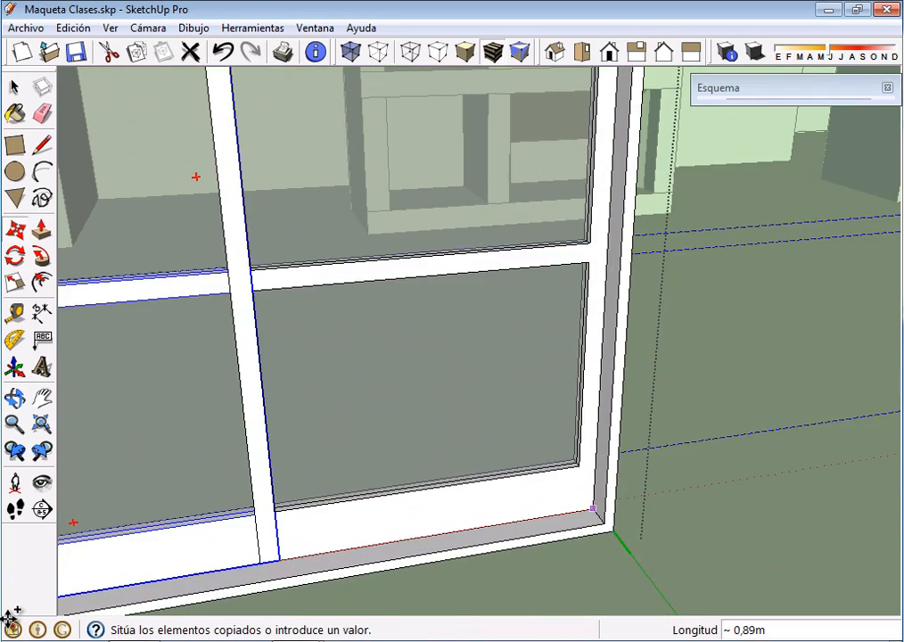
pyautogui.click(592, 508)
pyautogui.scroll(-6, 592, 508)
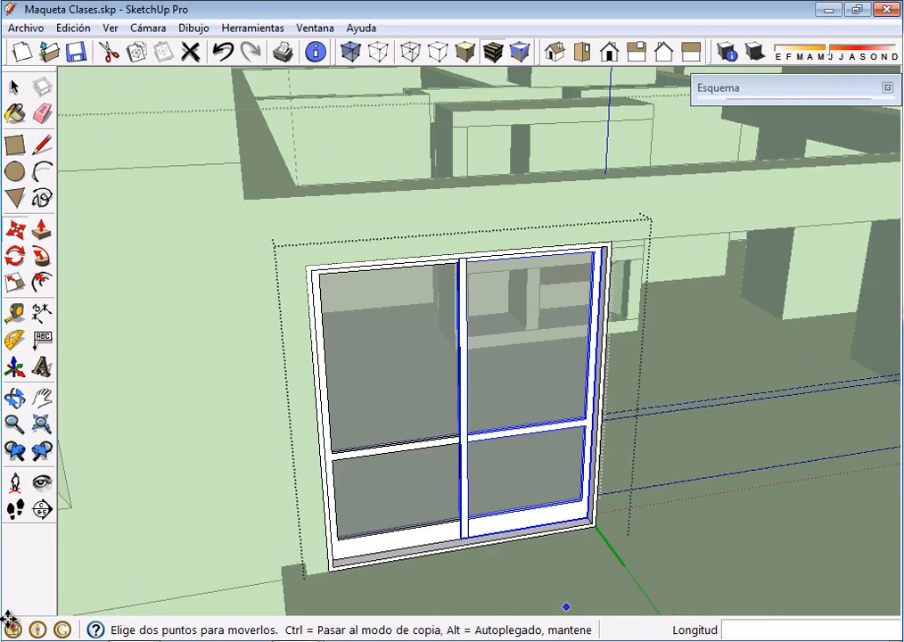
# Move the copied leaf 0.04 m outward along the green axis, in front of the first leaf
pyautogui.scroll(5, 568, 579)
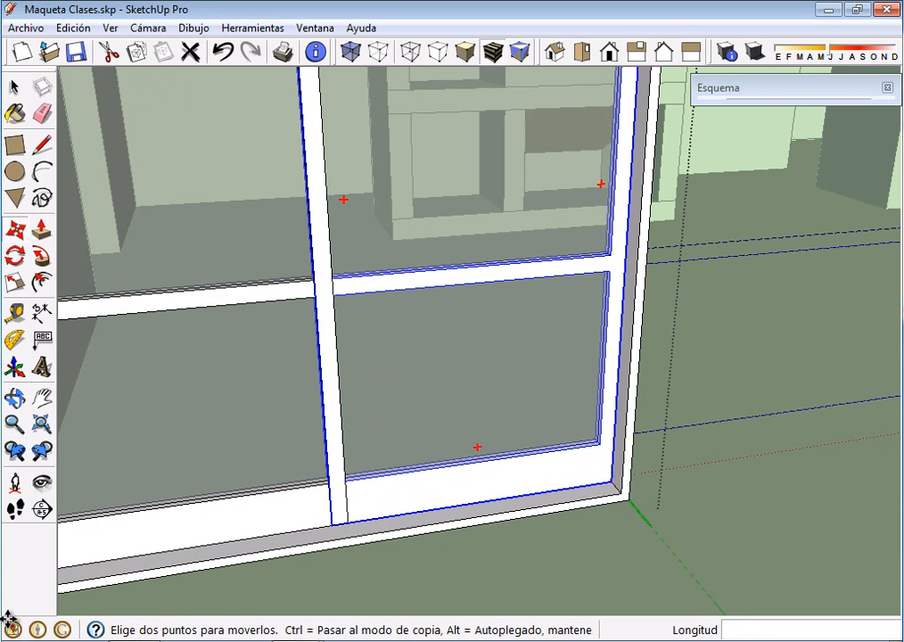
pyautogui.click(611, 481)
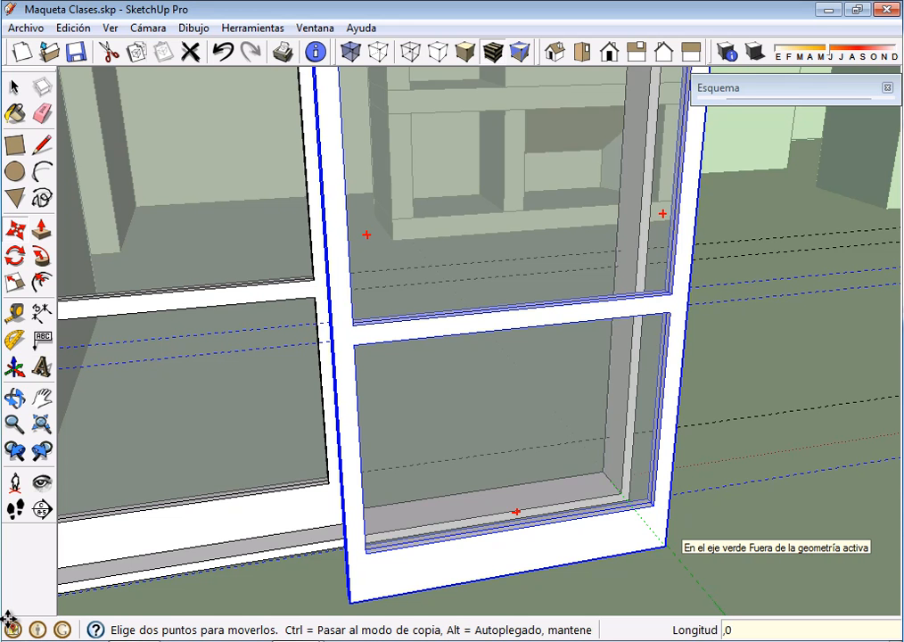
pyautogui.press('Return')
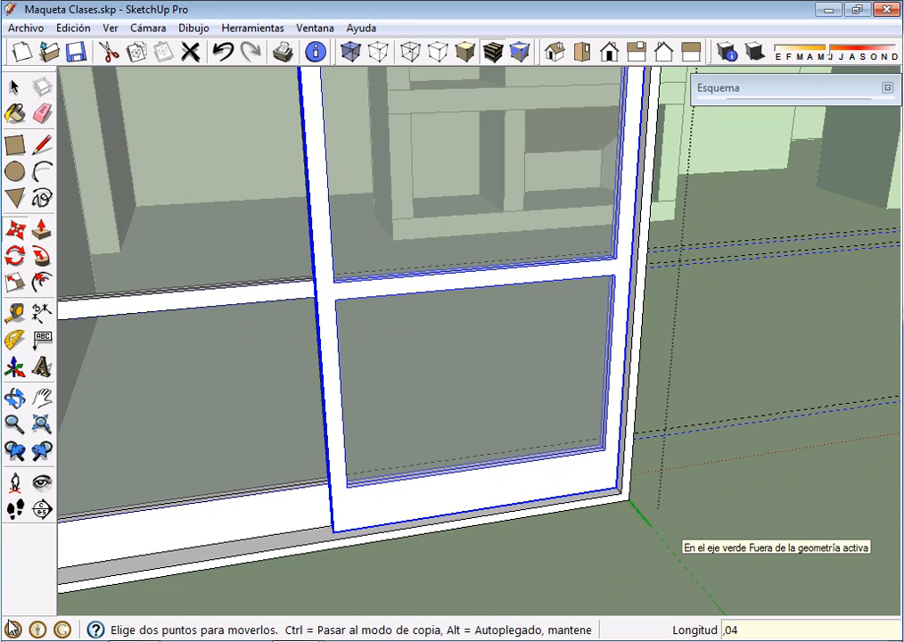
# Move the copied leaf a further 0.01 m outward along the green axis to leave a gap between the leaves
pyautogui.moveTo(250, 490); pyautogui.dragTo(332, 392, button='middle')
pyautogui.scroll(3, 324, 500)
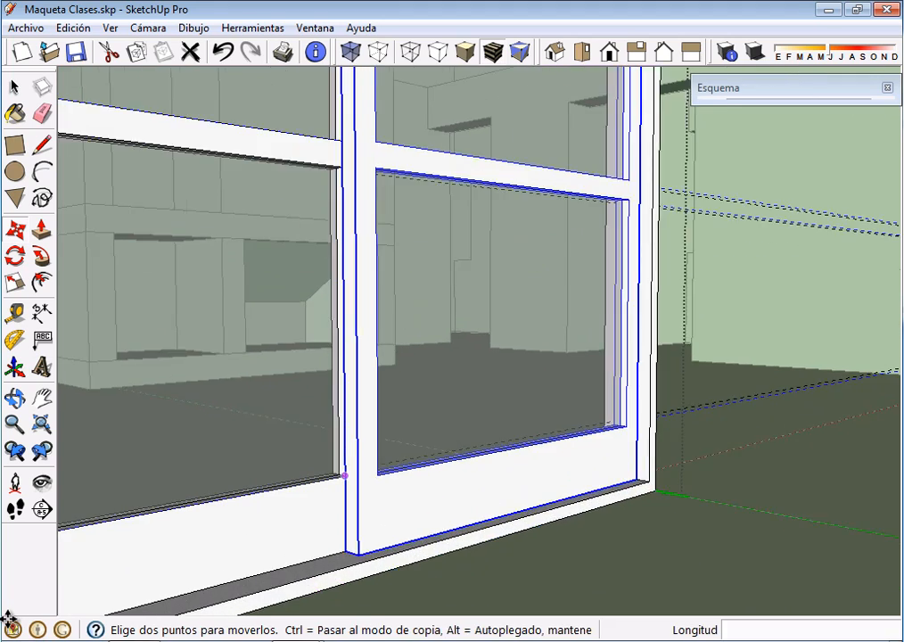
pyautogui.scroll(2, 325, 500)
pyautogui.moveTo(338, 492); pyautogui.dragTo(406, 596, button='middle')
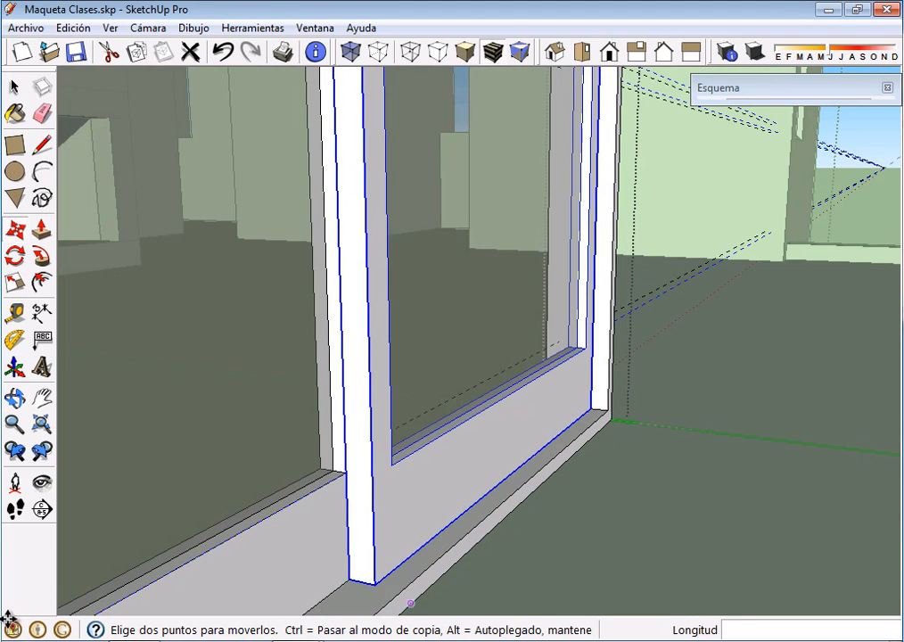
pyautogui.click(358, 434)
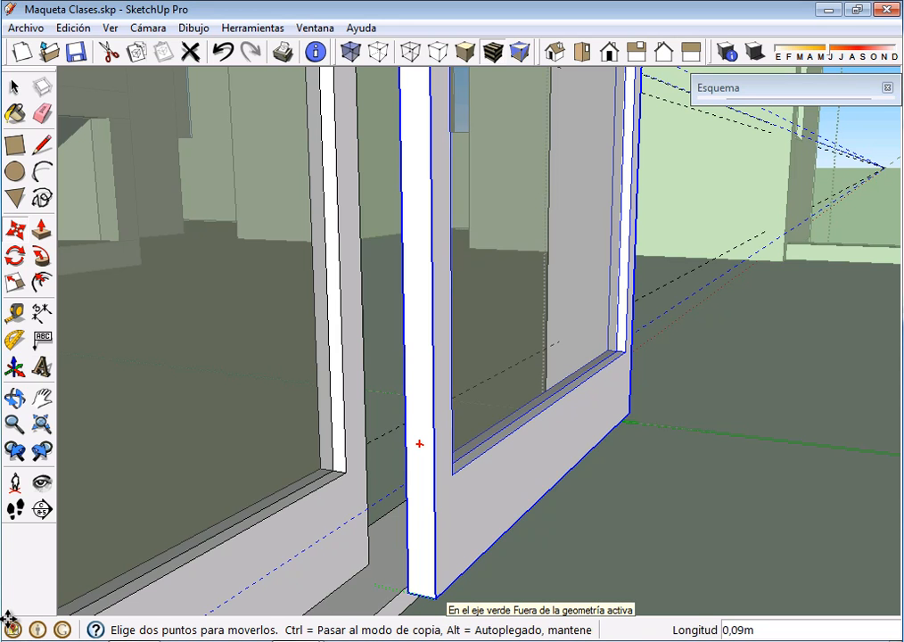
pyautogui.press('Return')
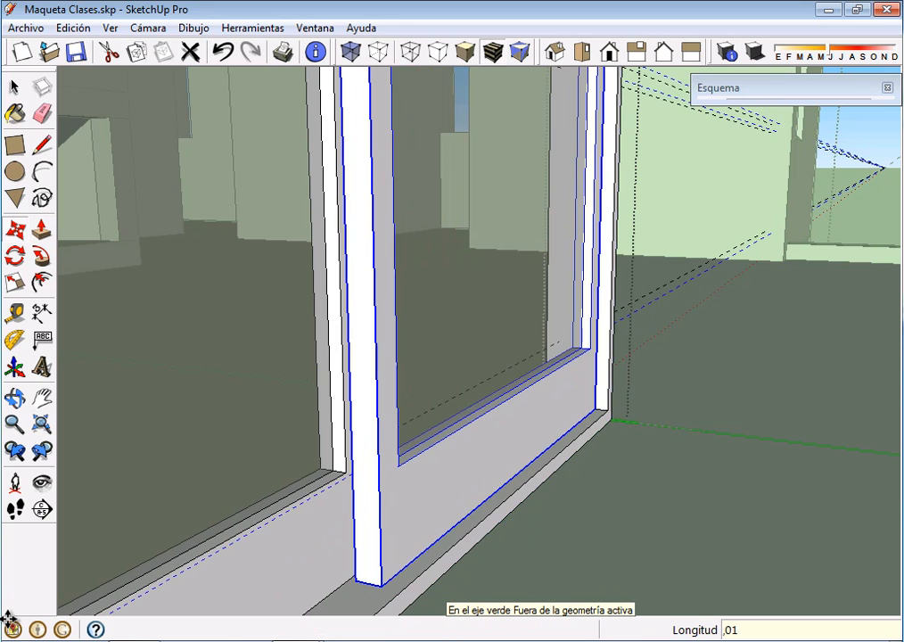
# Finish editing the P190 door component and return to the surrounding model
pyautogui.moveTo(341, 412); pyautogui.dragTo(369, 451, button='middle')
pyautogui.scroll(-3, 371, 453)
pyautogui.scroll(-3, 439, 479)
pyautogui.moveTo(446, 485); pyautogui.dragTo(349, 524, button='middle')
pyautogui.scroll(-2, 361, 516)
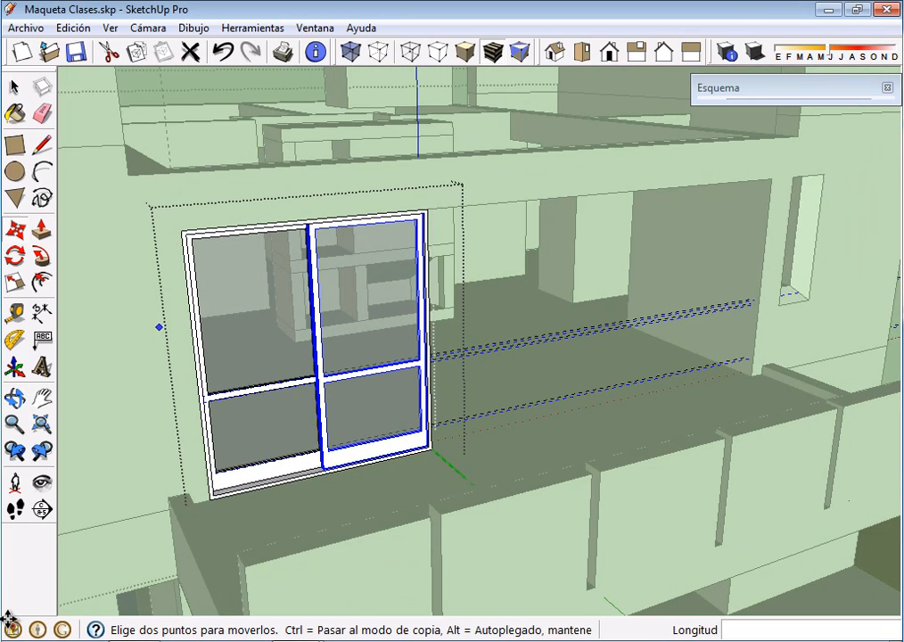
pyautogui.rightClick(393, 480)
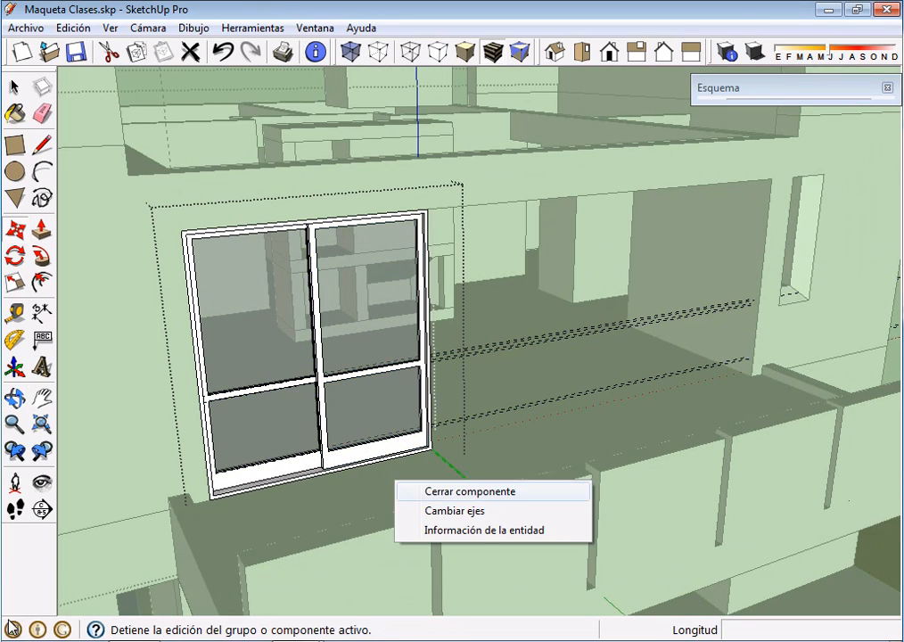
pyautogui.click(415, 489)
pyautogui.moveTo(416, 473); pyautogui.dragTo(481, 481, button='middle')
pyautogui.scroll(-1, 520, 436)
pyautogui.scroll(6, 353, 454)
pyautogui.press('space')
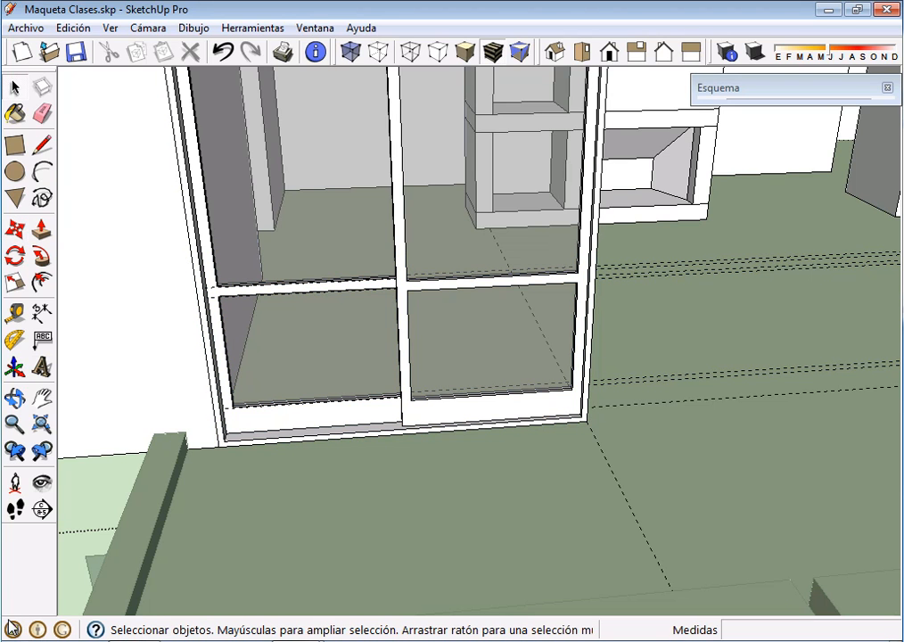
# Open the component browser, list the components in the model, and pick P190 for insertion
pyautogui.click(314, 28)
pyautogui.press('Up')
pyautogui.press('Up')
pyautogui.press('Up')
pyautogui.press('Return')
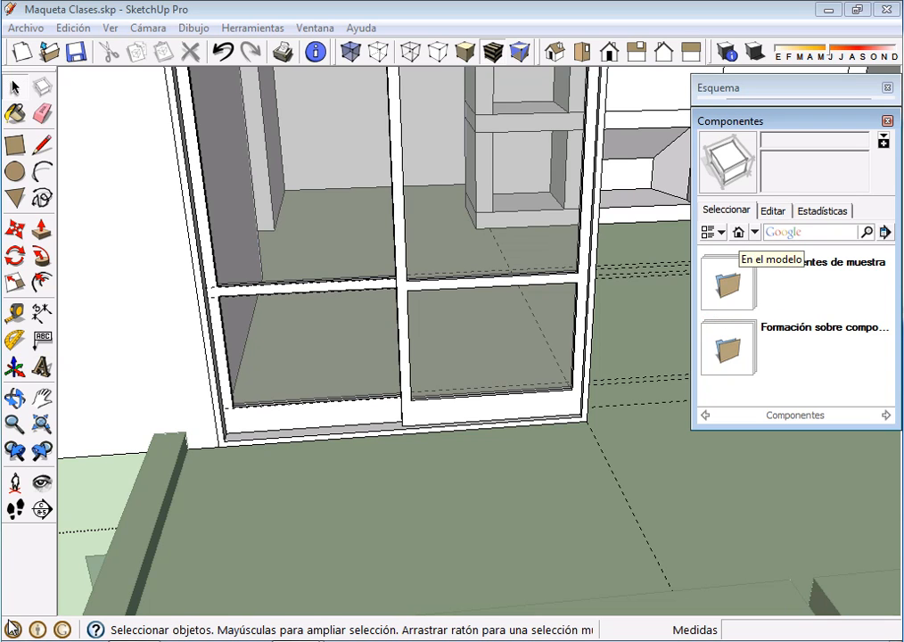
pyautogui.click(738, 232)
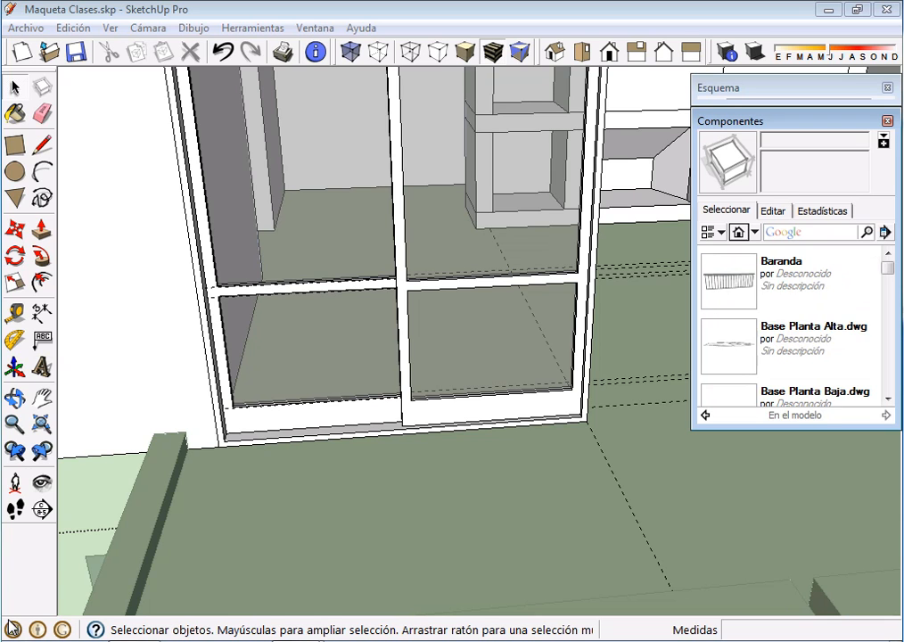
pyautogui.scroll(-8, 794, 325)
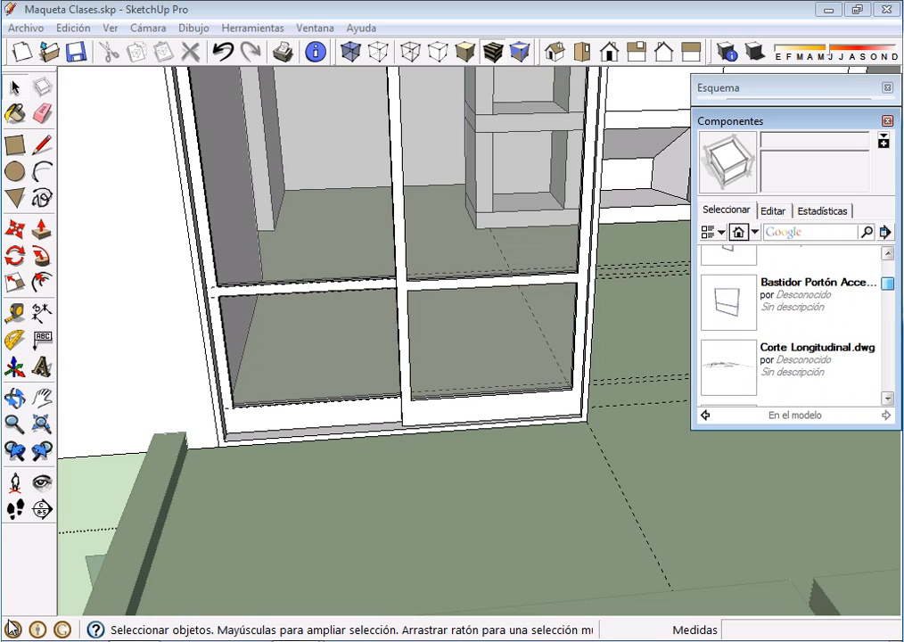
pyautogui.scroll(-3, 793, 325)
pyautogui.scroll(-5, 793, 325)
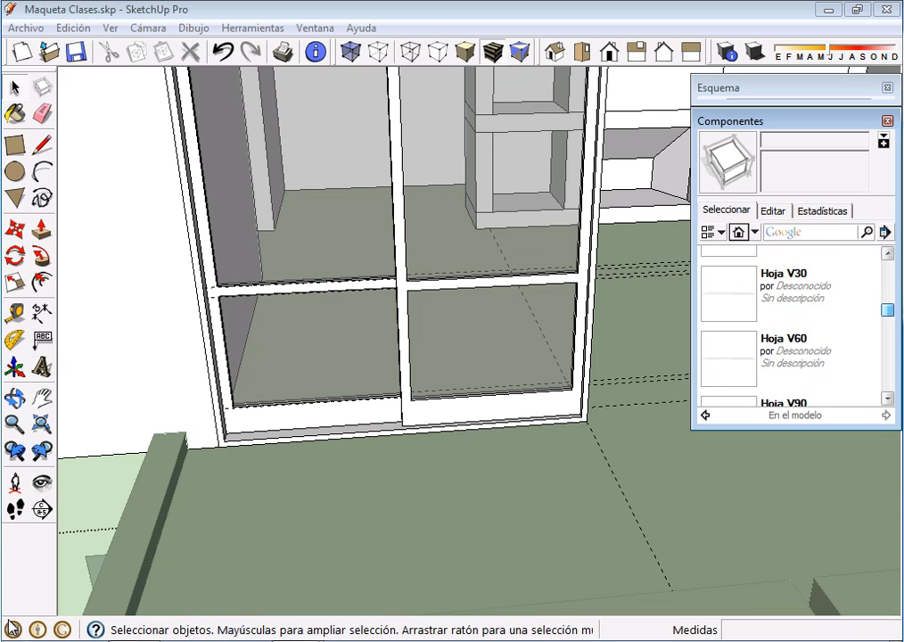
pyautogui.moveTo(886, 319); pyautogui.dragTo(886, 346)
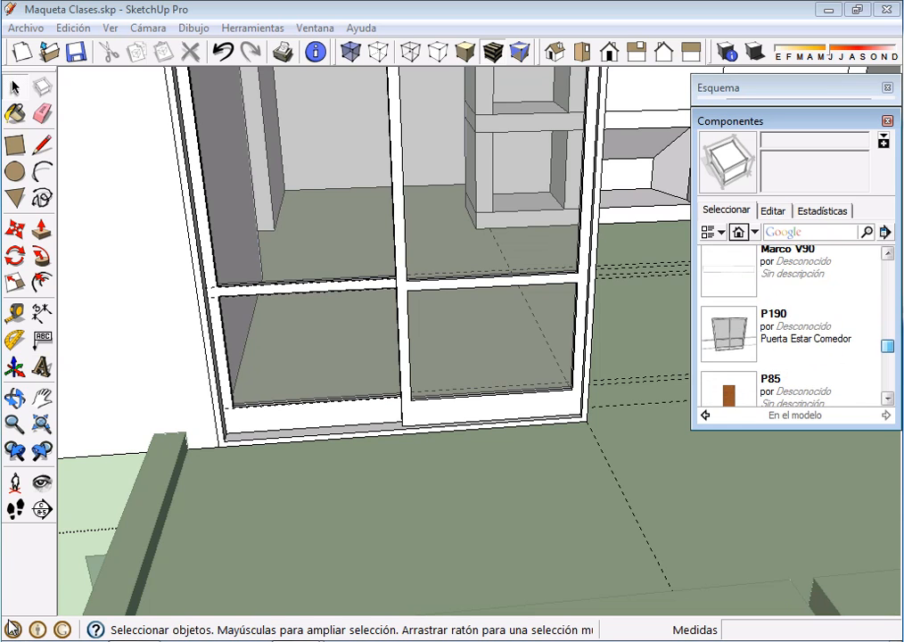
pyautogui.click(728, 334)
# Turn on X-ray display and place a second P190 at the wide opening's opposite lower corner, beside the narrow window
pyautogui.click(350, 50)
pyautogui.moveTo(401, 401); pyautogui.dragTo(459, 399, button='middle')
pyautogui.scroll(-3, 545, 497)
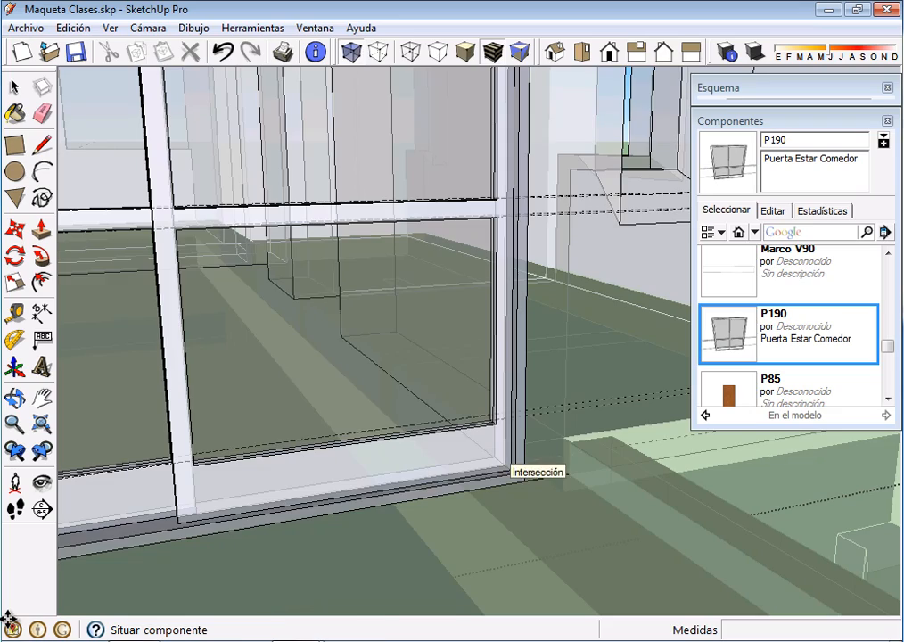
pyautogui.click(512, 472)
pyautogui.scroll(-4, 534, 482)
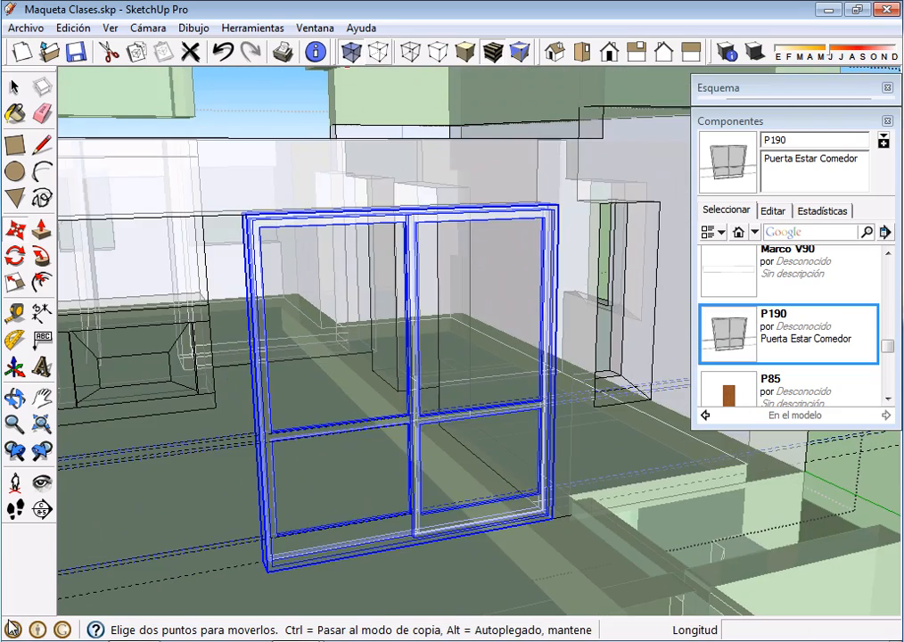
# Turn off X-ray display so the model's walls and the placed sliding doors show opaque again
pyautogui.click(350, 51)
pyautogui.scroll(-5, 473, 406)
pyautogui.moveTo(472, 405); pyautogui.dragTo(515, 545, button='middle')
pyautogui.keyDown('shift'); pyautogui.moveTo(470, 516); pyautogui.dragTo(501, 487, button='middle'); pyautogui.keyUp('shift')
pyautogui.press('space')
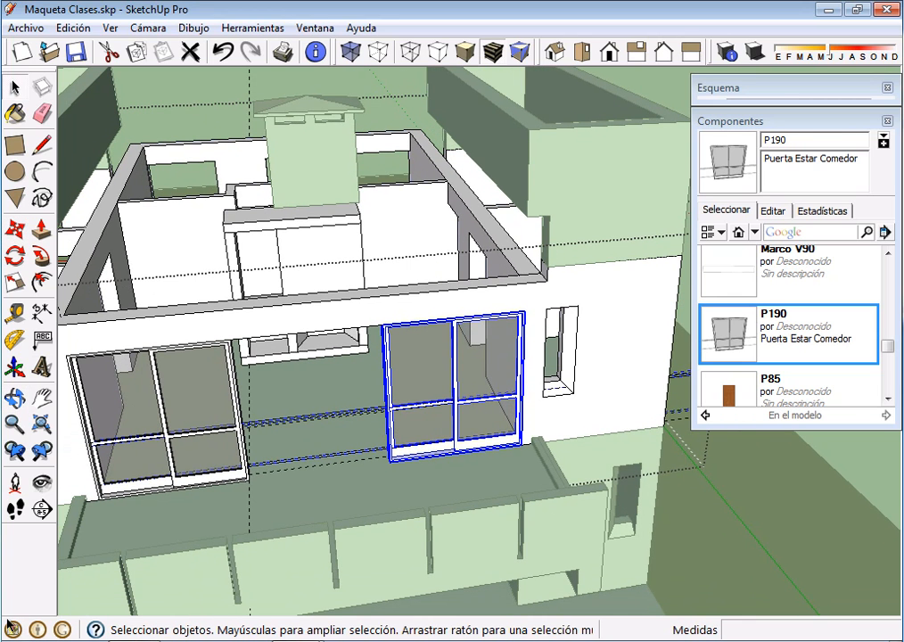
# Copy the P190 beside the narrow window corner to corner into the gap between both doors, and finish editing the surrounding group
pyautogui.scroll(3, 494, 495)
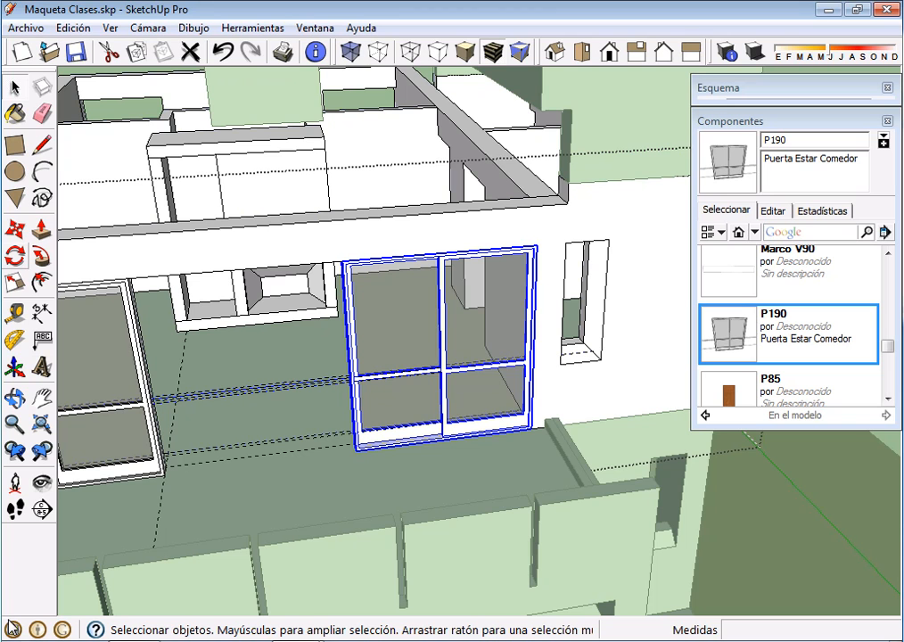
pyautogui.click(15, 229)
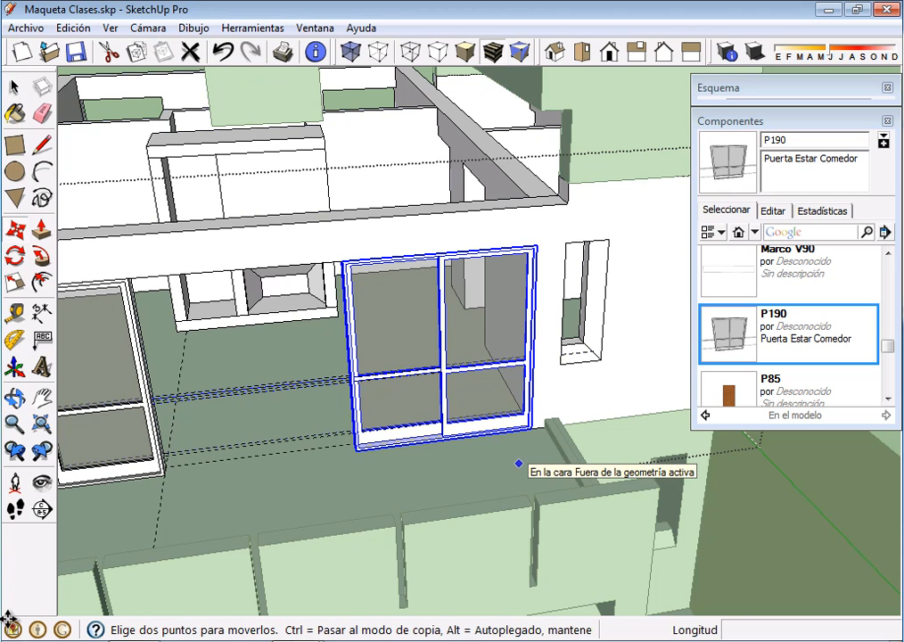
pyautogui.keyDown('ctrl'); pyautogui.click(530, 429); pyautogui.keyUp('ctrl')
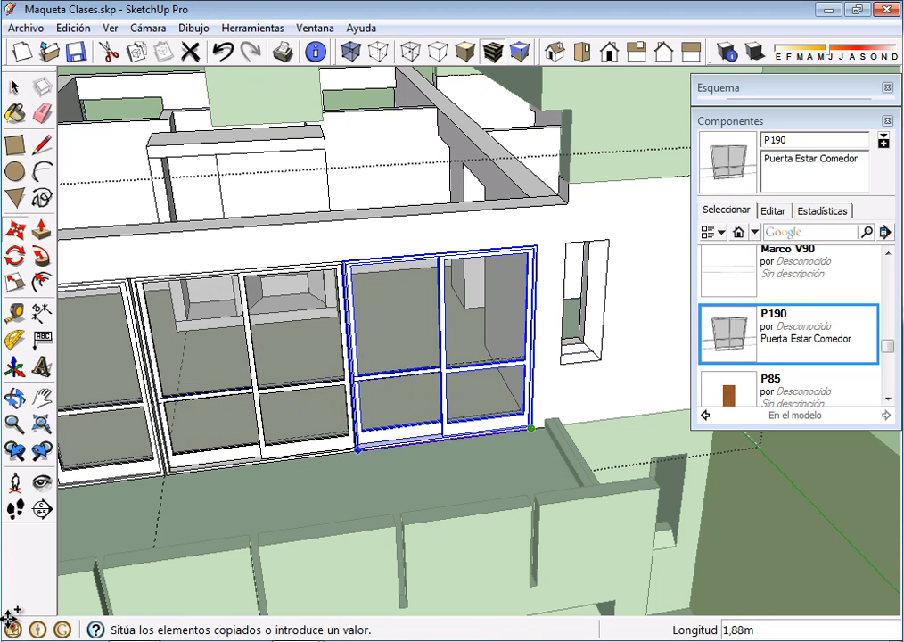
pyautogui.click(356, 450)
pyautogui.scroll(-4, 389, 477)
pyautogui.moveTo(389, 477); pyautogui.dragTo(371, 451, button='middle')
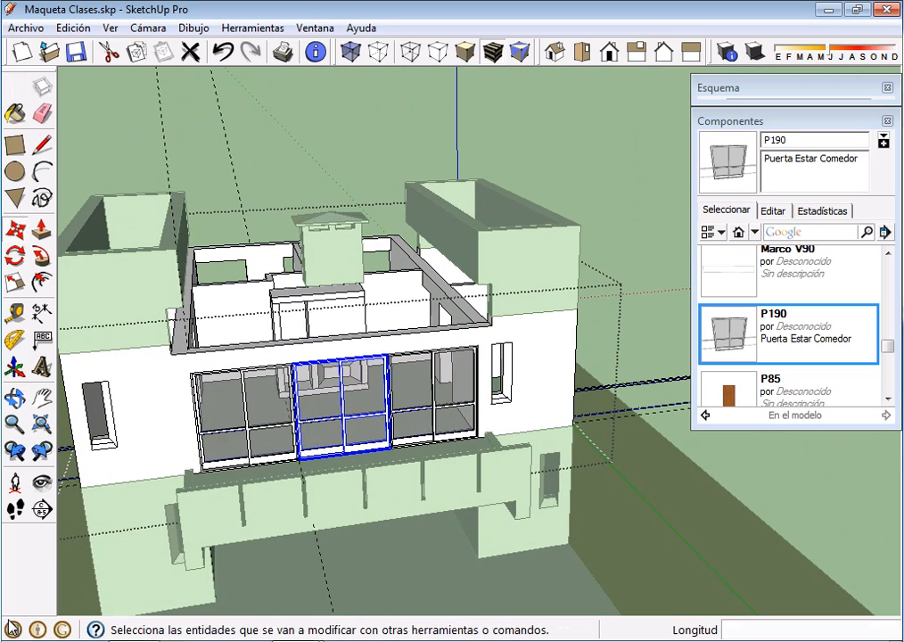
pyautogui.click(14, 86)
pyautogui.click(112, 130)
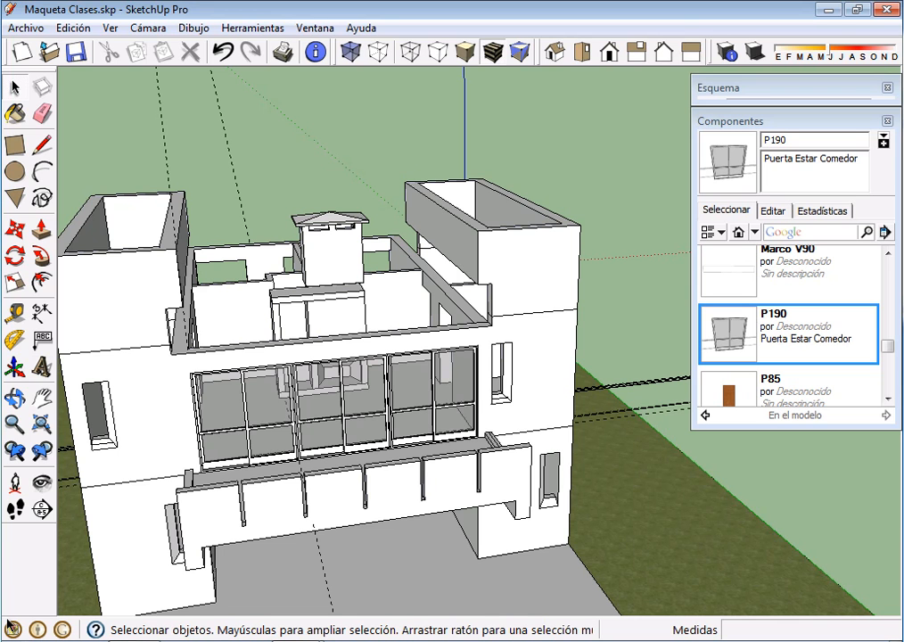
# Examine the row of three sliding doors, the house's other facades and openings, and the terrace parapet in front of the doors
pyautogui.scroll(2, 347, 395)
pyautogui.moveTo(347, 395); pyautogui.dragTo(401, 347, button='middle')
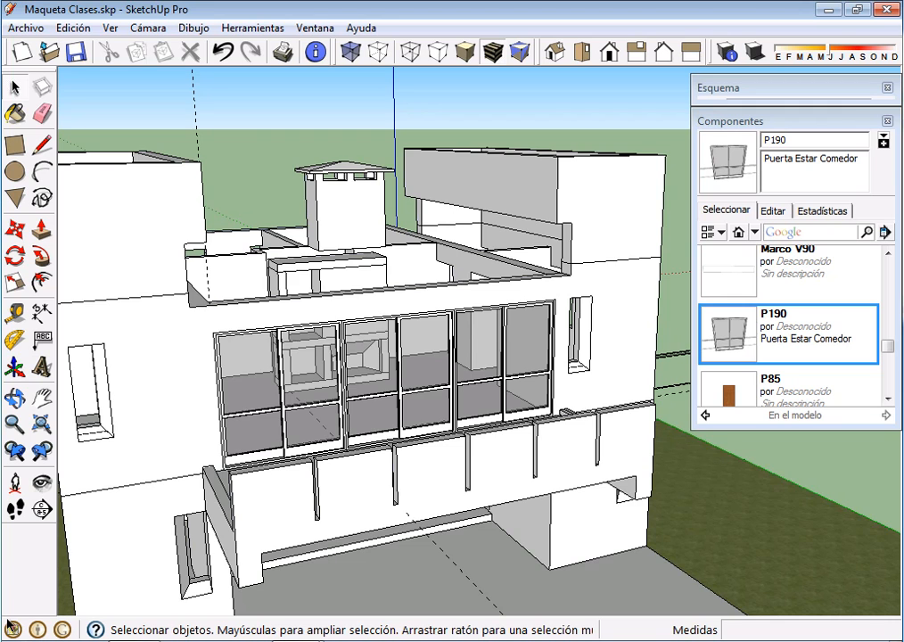
pyautogui.scroll(-2, 361, 330)
pyautogui.moveTo(361, 330); pyautogui.dragTo(310, 315, button='middle')
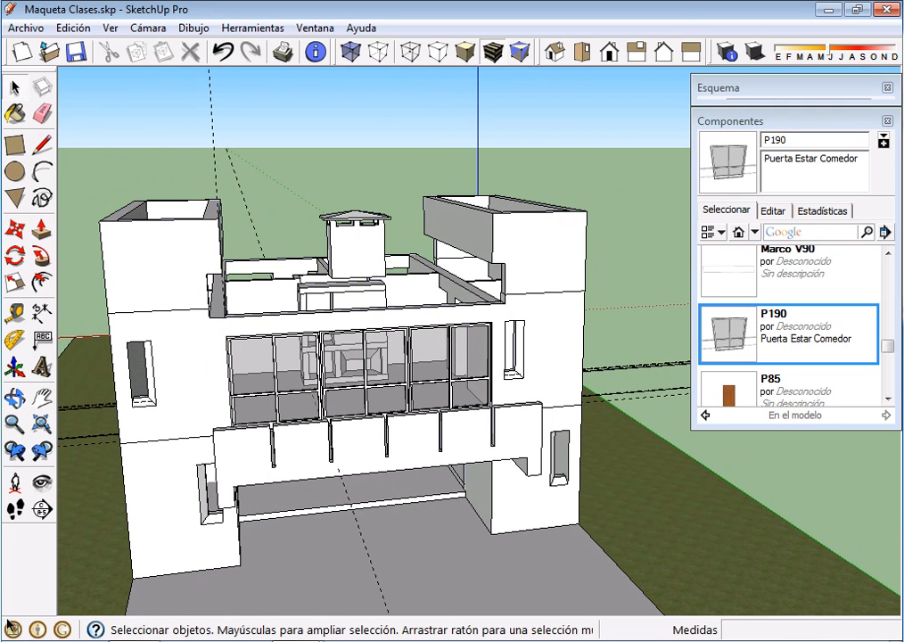
pyautogui.moveTo(463, 330); pyautogui.dragTo(192, 357, button='middle')
pyautogui.moveTo(606, 267); pyautogui.dragTo(432, 294, button='middle')
pyautogui.scroll(2, 432, 292)
pyautogui.scroll(2, 439, 332)
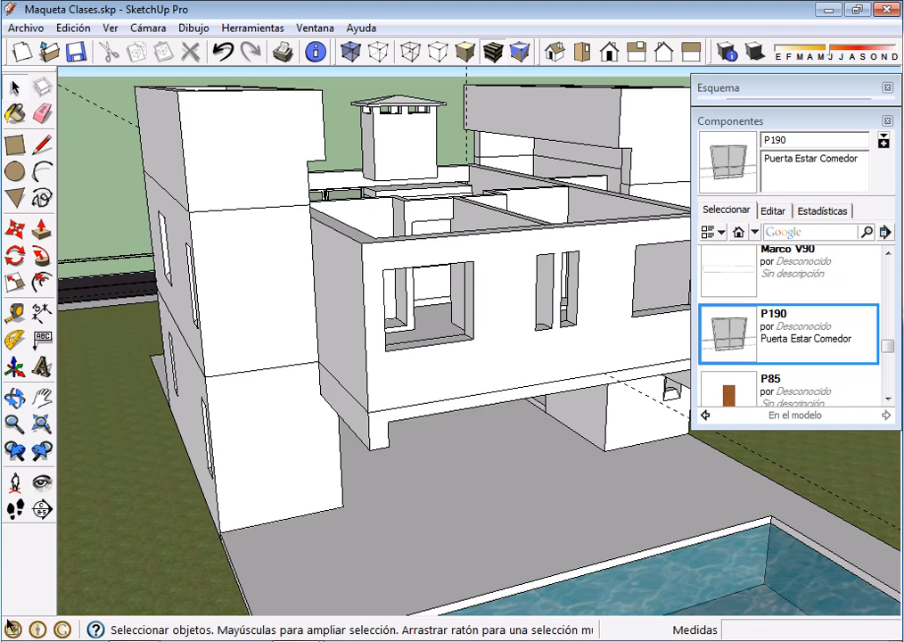
pyautogui.scroll(-3, 517, 196)
pyautogui.moveTo(356, 294)
pyautogui.mouseDown(button='middle')
pyautogui.moveTo(552, 245)
pyautogui.moveTo(365, 299)
pyautogui.moveTo(571, 289)
pyautogui.mouseUp(button='middle')
pyautogui.scroll(-3, 508, 303)
pyautogui.scroll(5, 477, 280)
pyautogui.scroll(5, 490, 287)
pyautogui.moveTo(446, 285); pyautogui.dragTo(456, 338, button='middle')
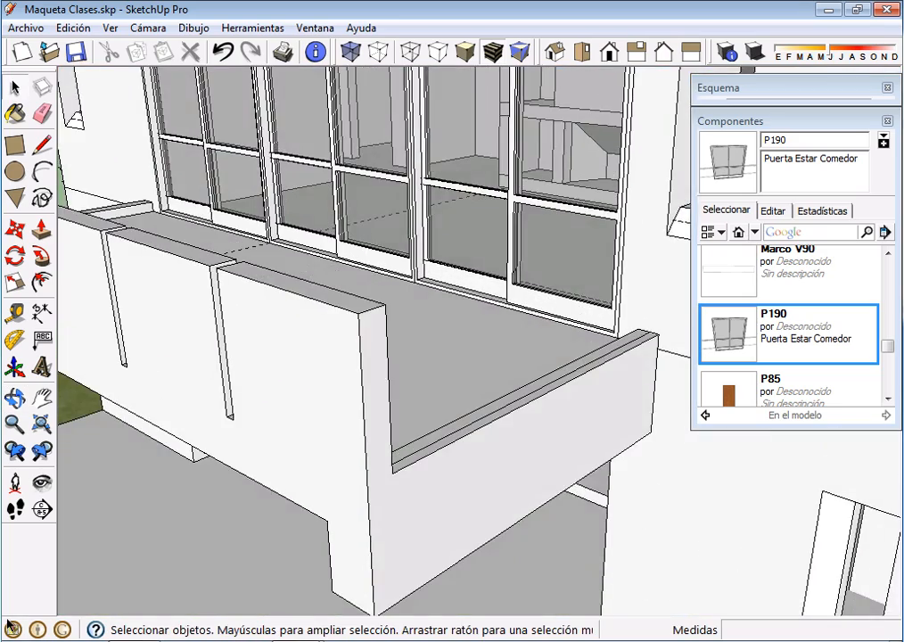